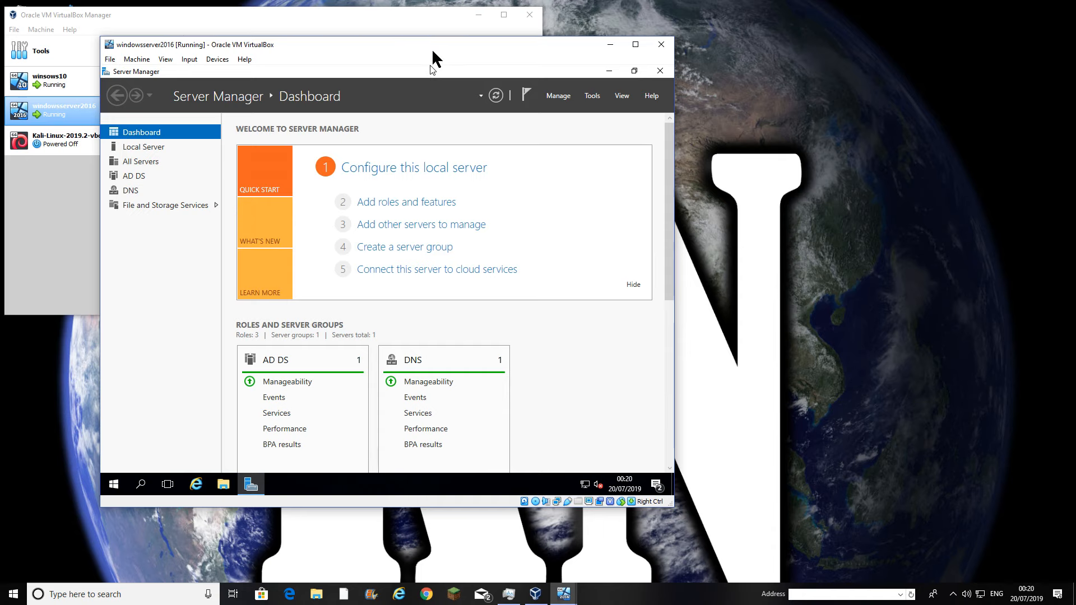
# - Open Active Directory Users and Computers from Server Manager
pyautogui.moveTo(428, 53); pyautogui.dragTo(477, 28)
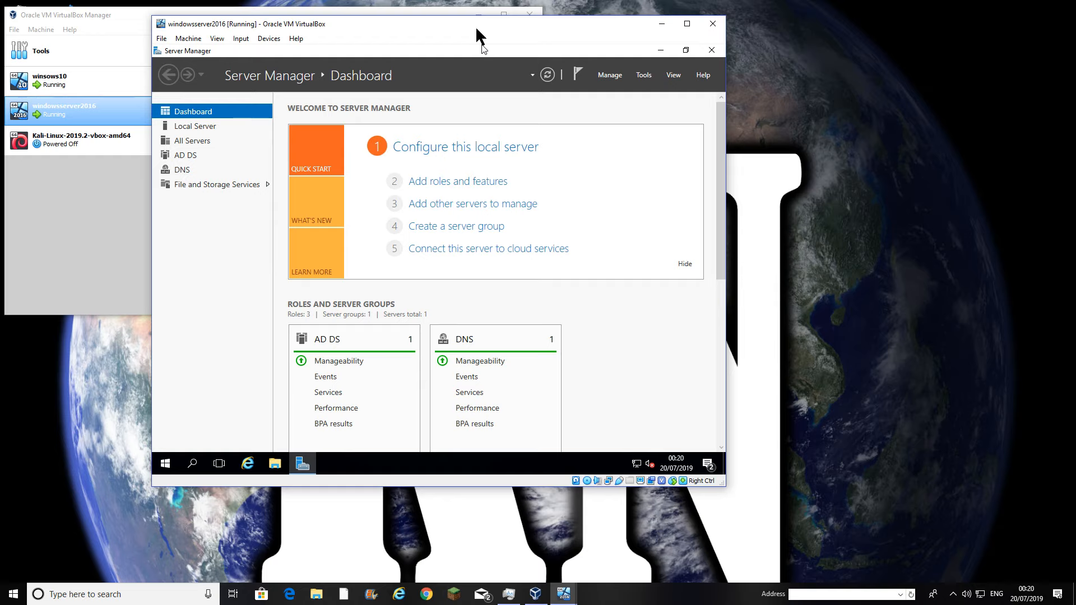
pyautogui.click(644, 75)
pyautogui.click(633, 139)
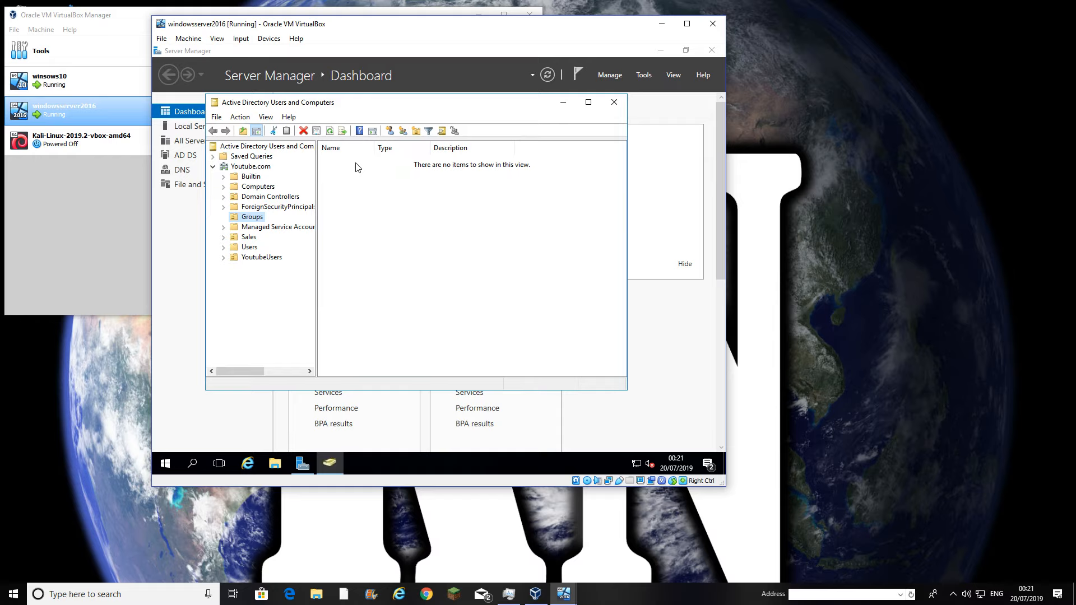
# - Examine the users in the Accounts, IT and Sales organizational units under YoutubeUsers
pyautogui.click(243, 257)
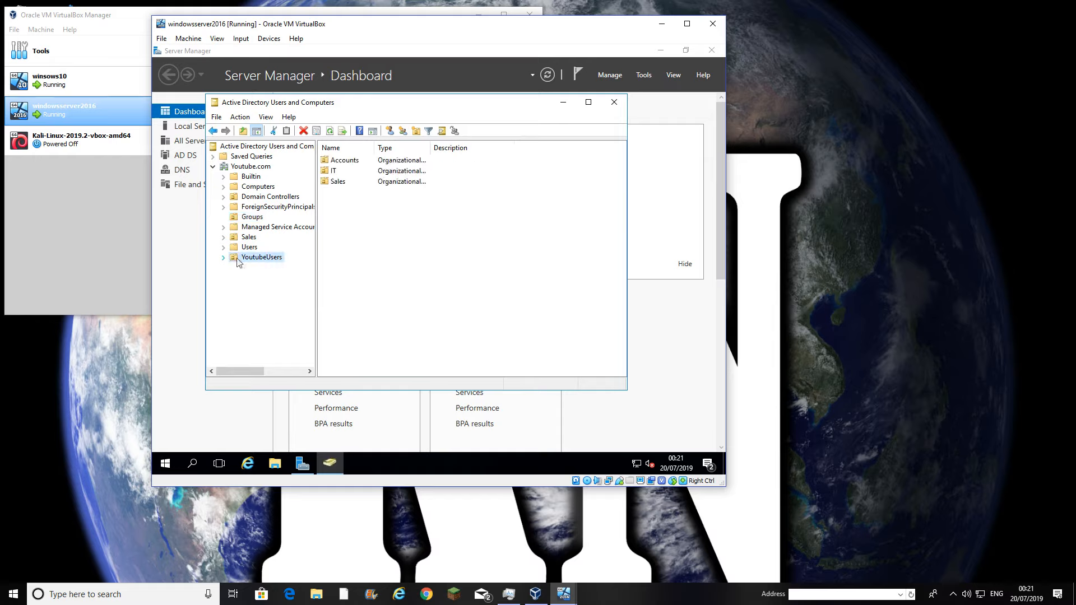
pyautogui.click(223, 258)
pyautogui.click(247, 268)
pyautogui.click(251, 278)
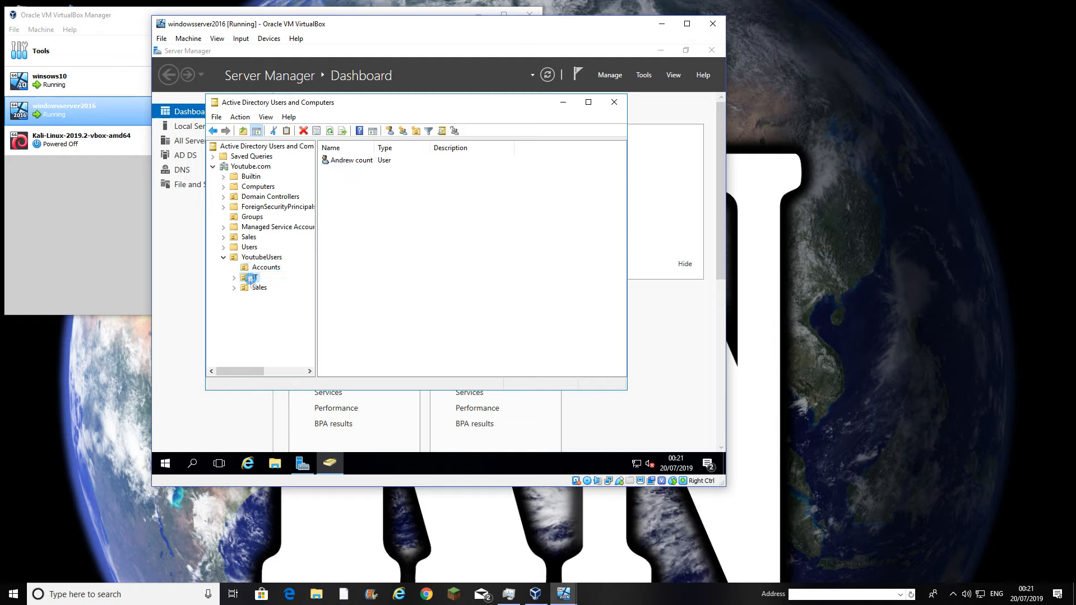
pyautogui.click(258, 288)
pyautogui.click(261, 267)
pyautogui.click(255, 278)
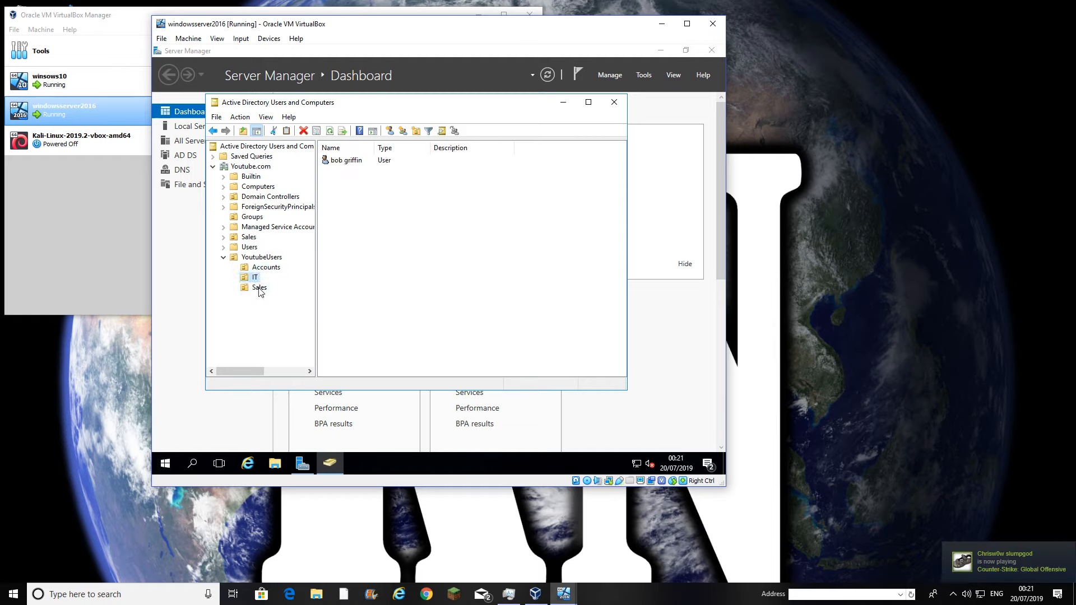
pyautogui.click(260, 290)
pyautogui.click(259, 269)
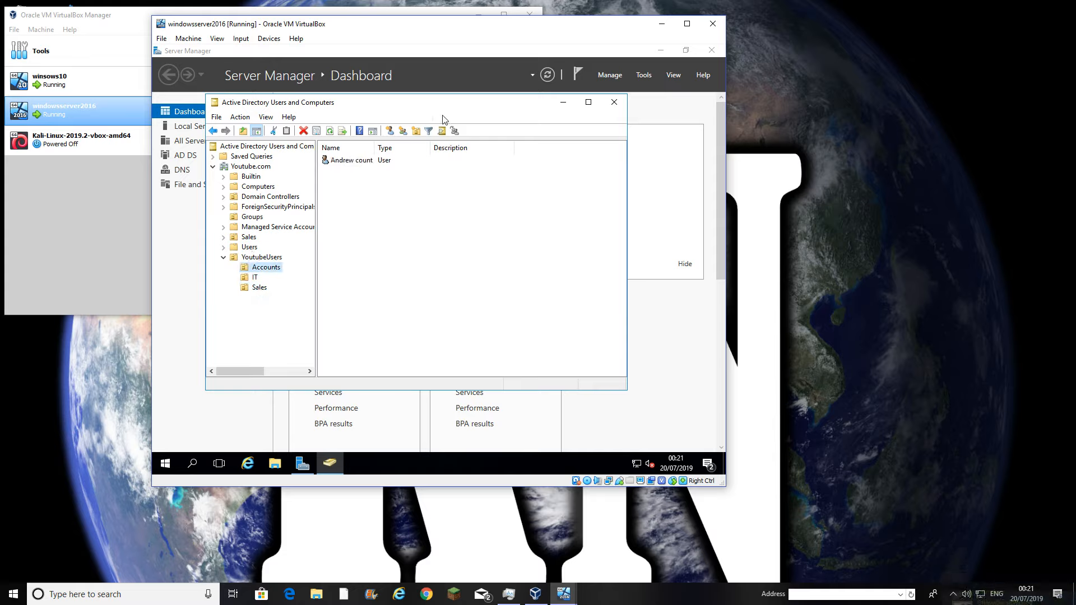
pyautogui.moveTo(503, 109); pyautogui.dragTo(558, 106)
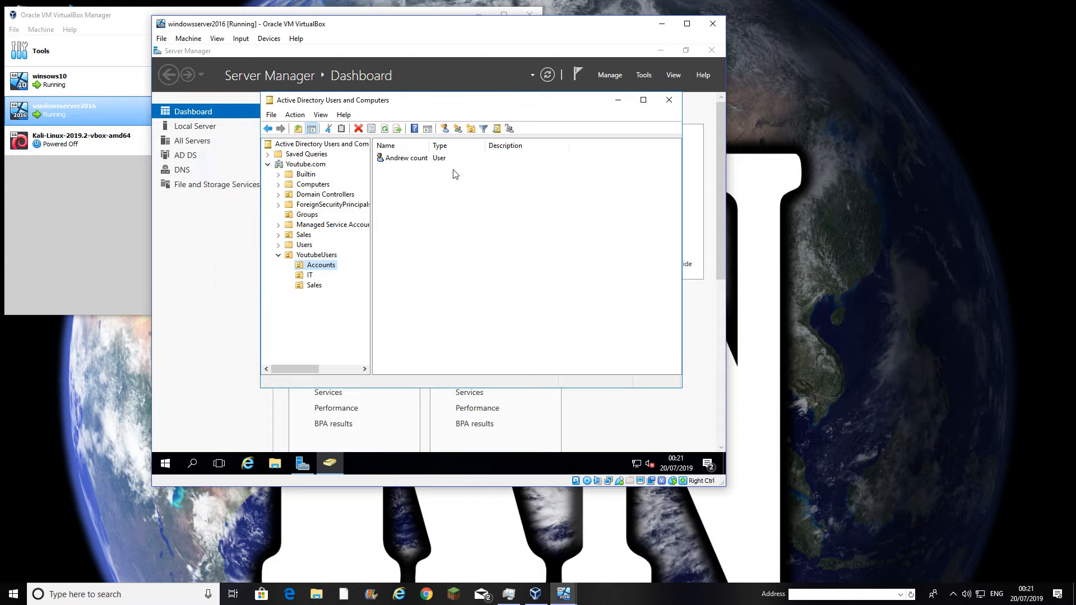
# - Create a new folder at the root of the server's Local Disk (C:) in File Explorer
pyautogui.click(273, 469)
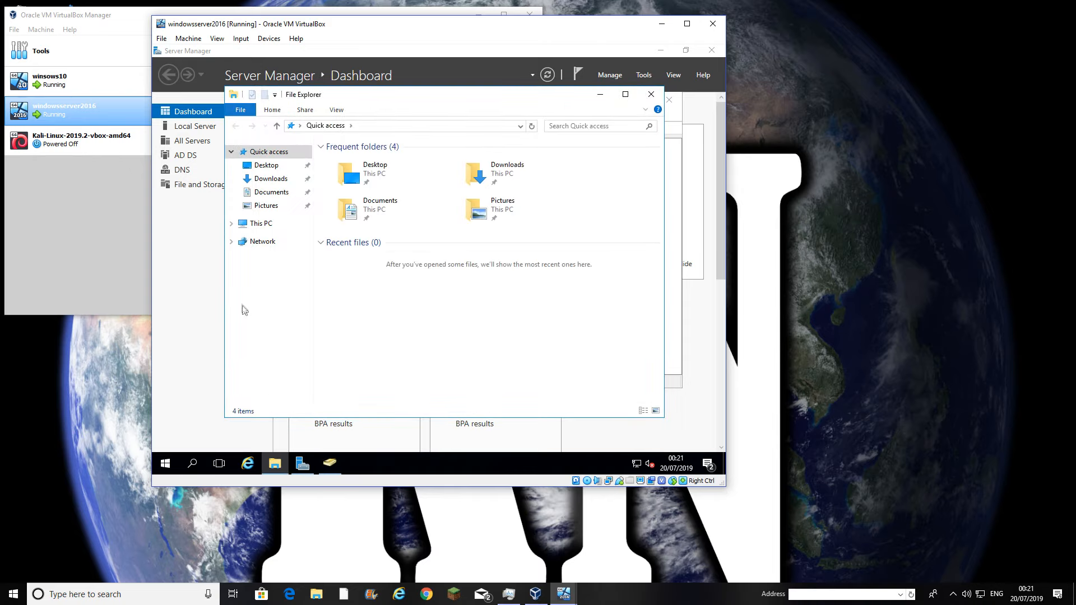
pyautogui.click(265, 225)
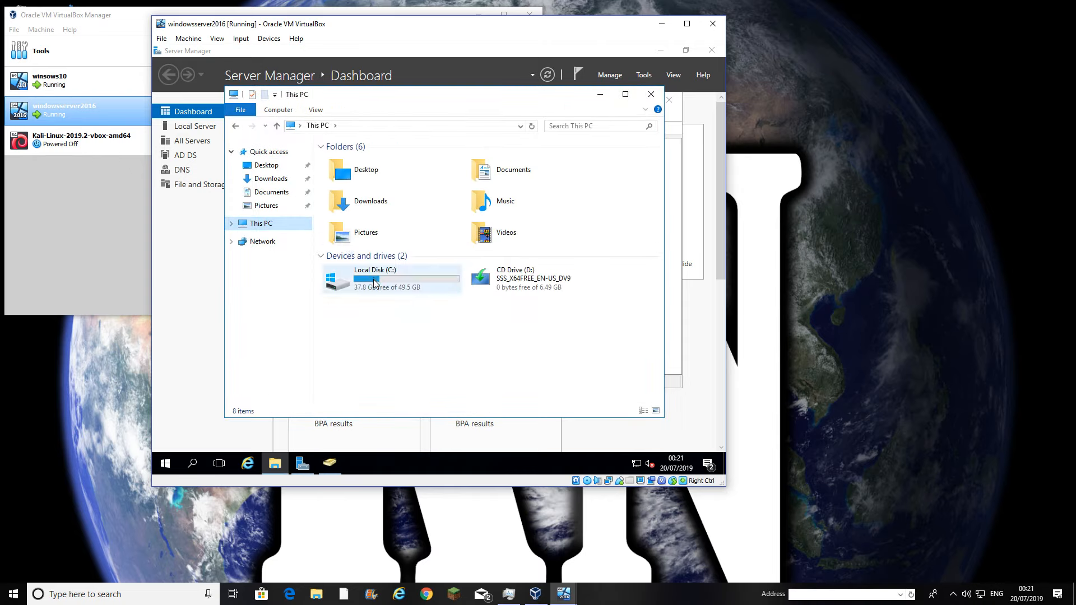
pyautogui.doubleClick(375, 282)
pyautogui.rightClick(371, 247)
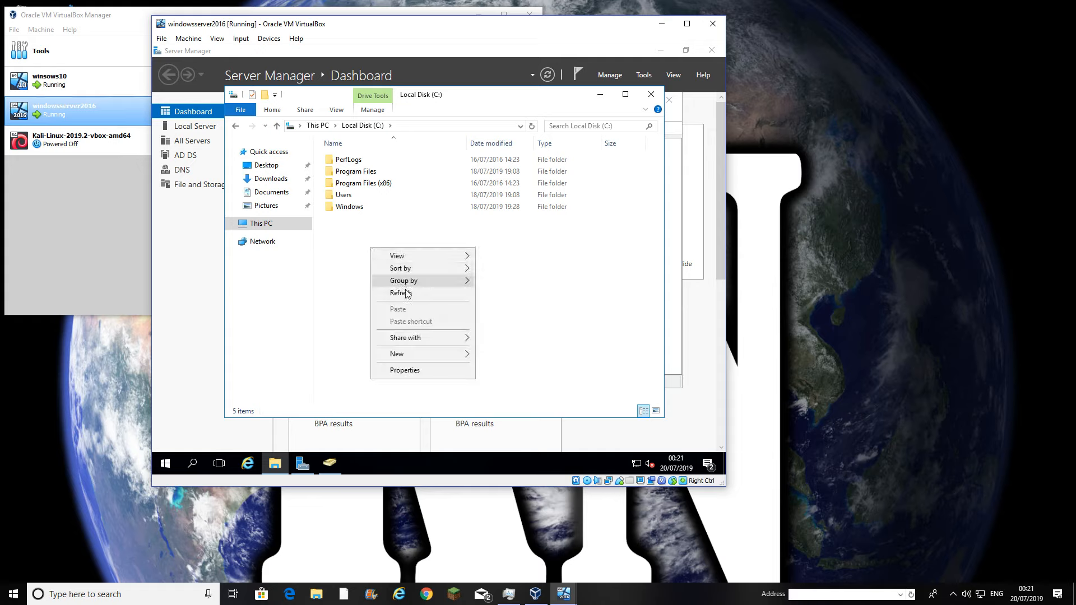
pyautogui.moveTo(413, 359)
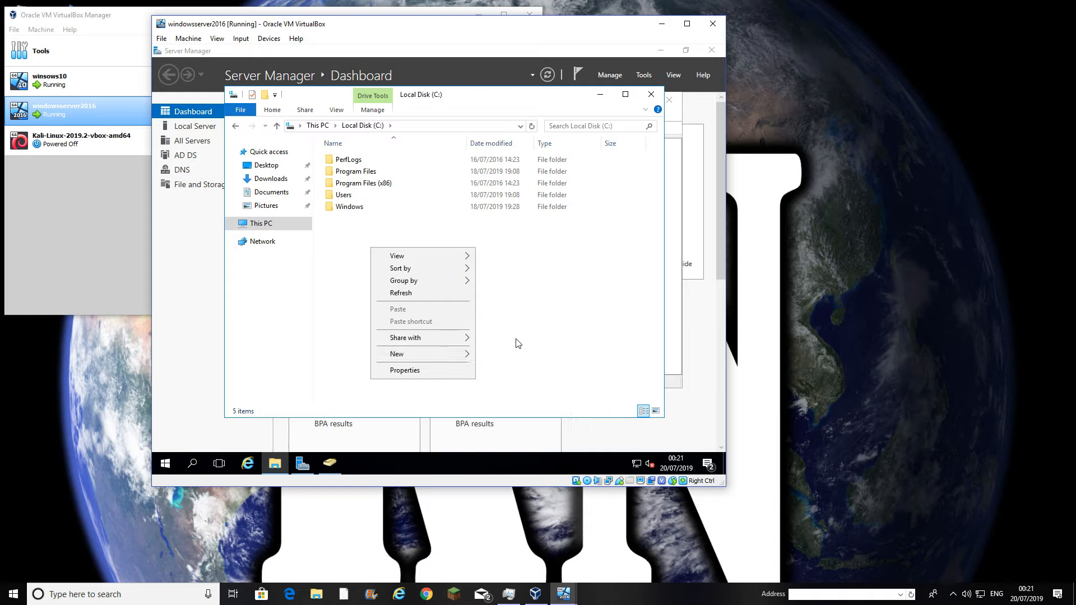
pyautogui.moveTo(450, 353)
pyautogui.click(500, 352)
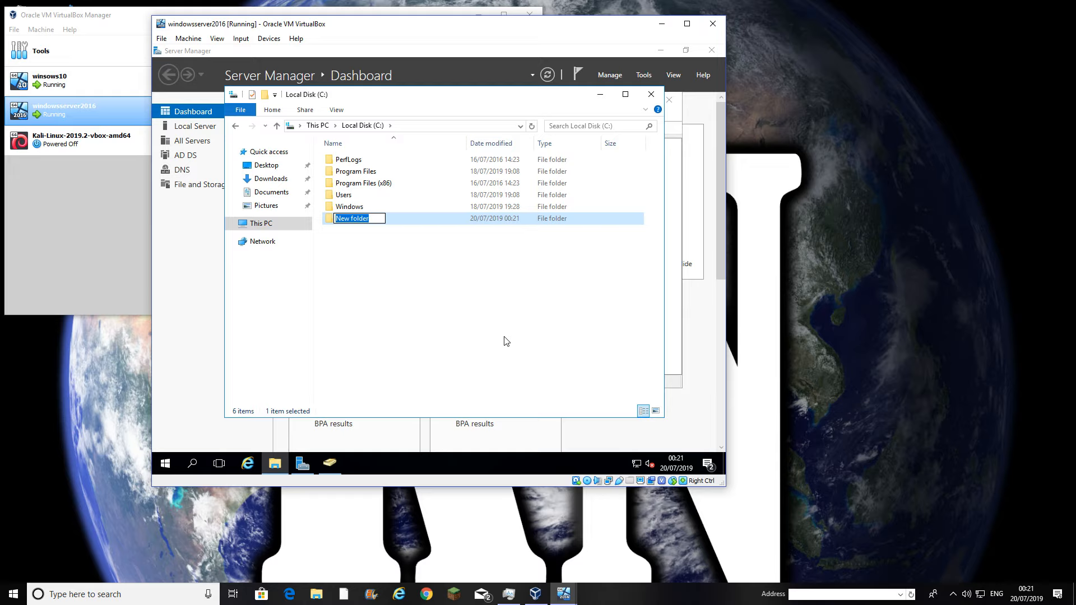
# - Rename the new folder on the C: drive as Accounts$
pyautogui.moveTo(443, 100); pyautogui.dragTo(707, 95)
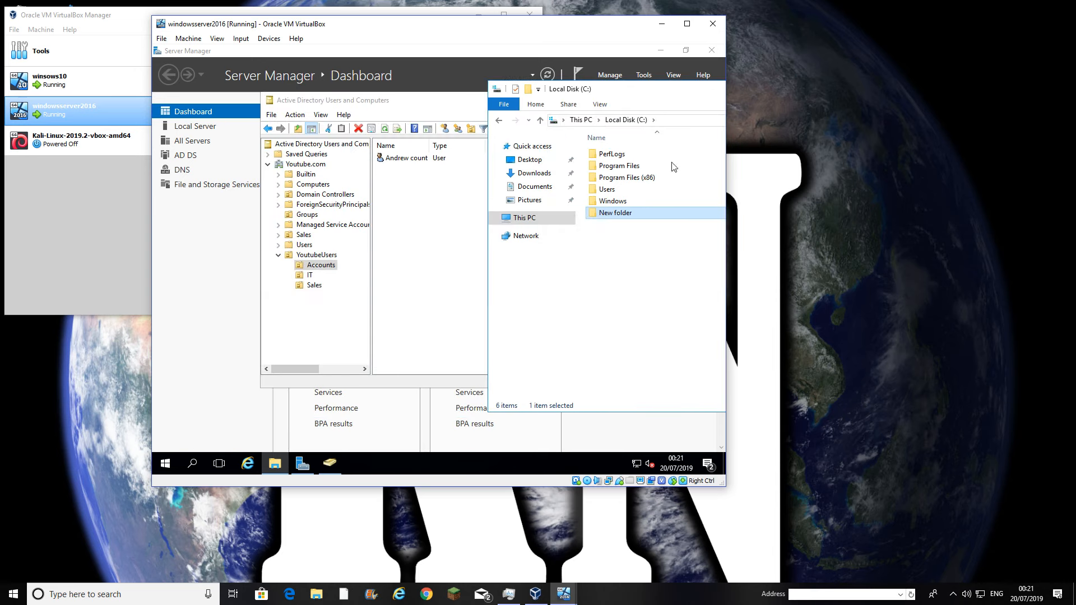
pyautogui.rightClick(614, 214)
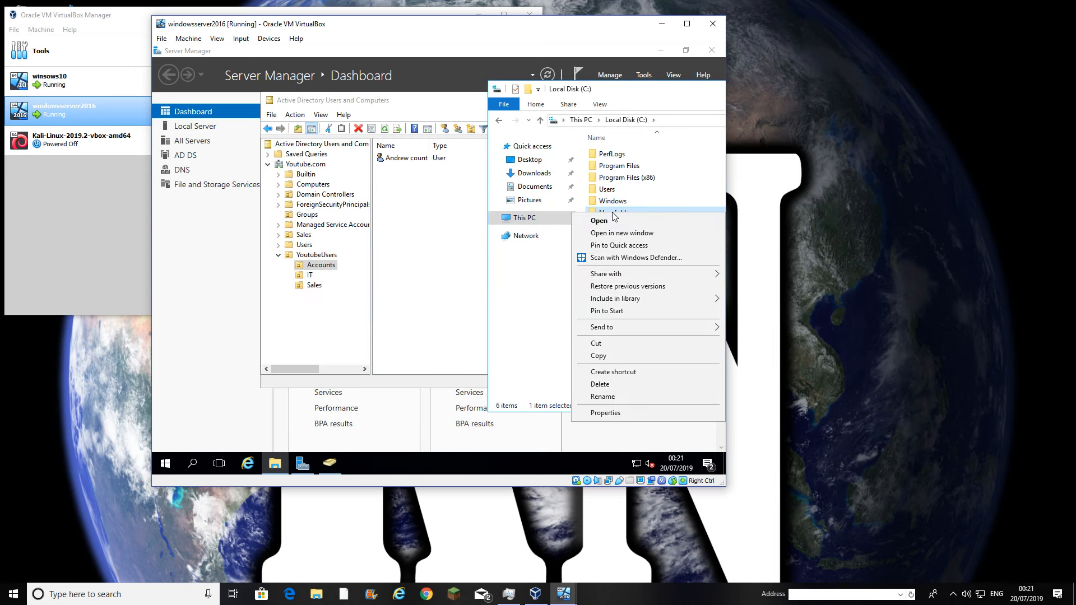
pyautogui.click(602, 396)
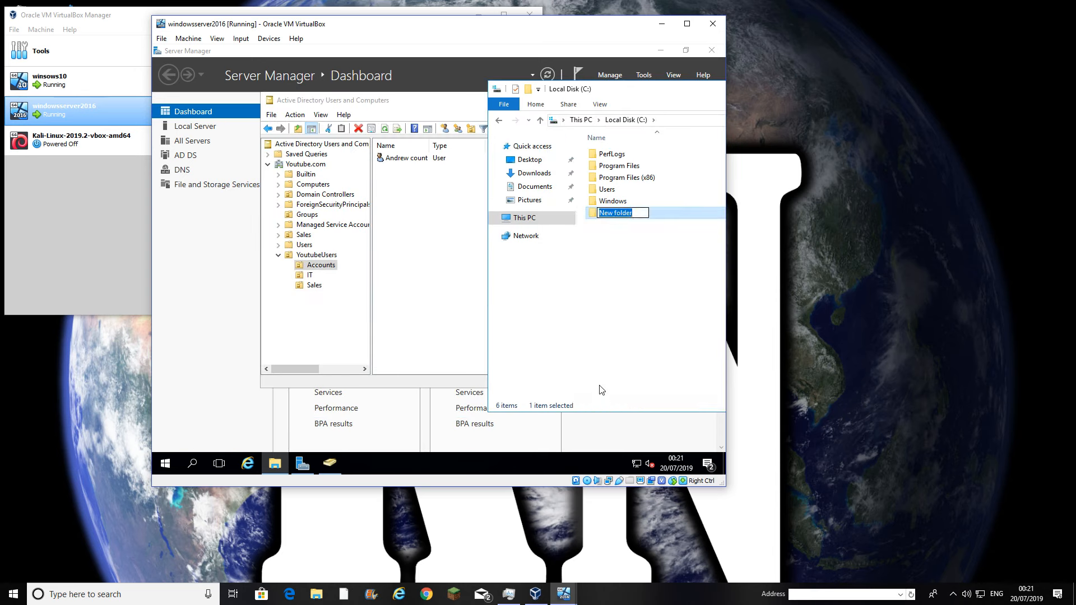
pyautogui.write('Accounts$')
pyautogui.click(611, 242)
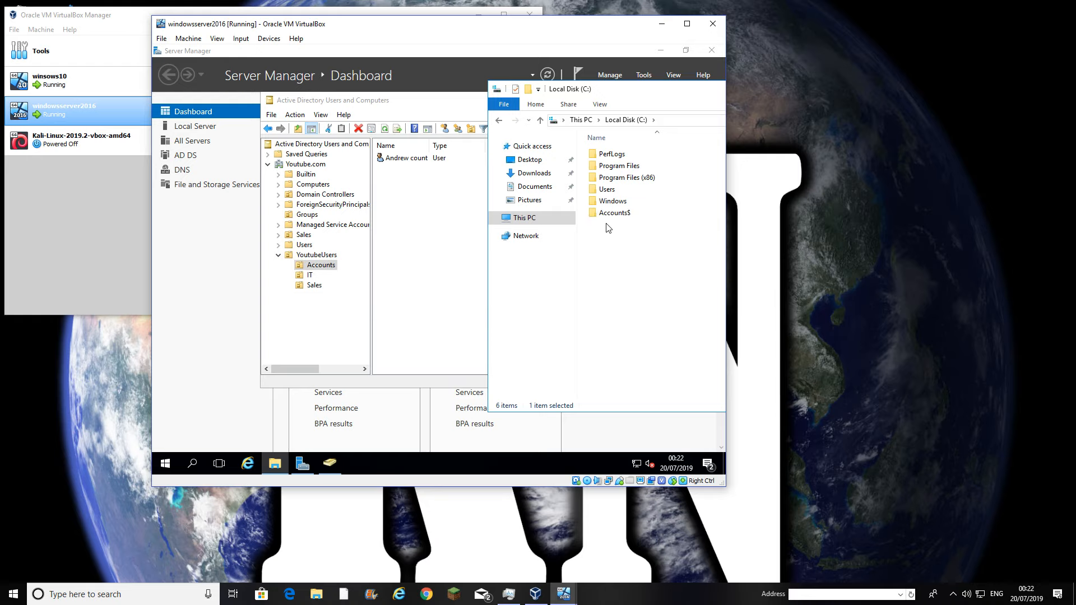
# - Create a second folder named IT$ at the root of the C: drive
pyautogui.rightClick(602, 220)
pyautogui.moveTo(645, 339)
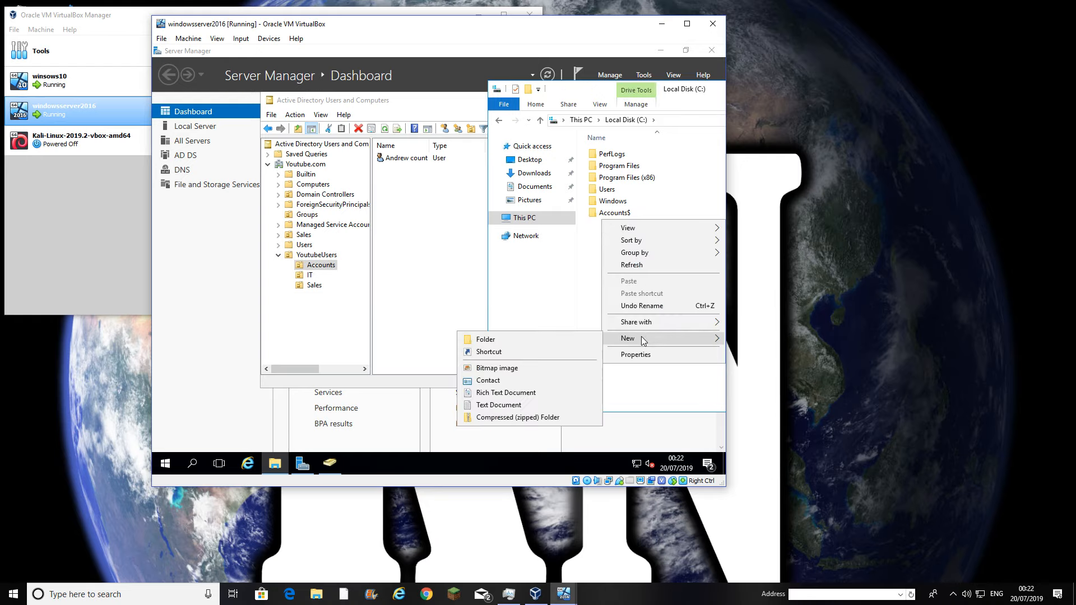
pyautogui.click(485, 339)
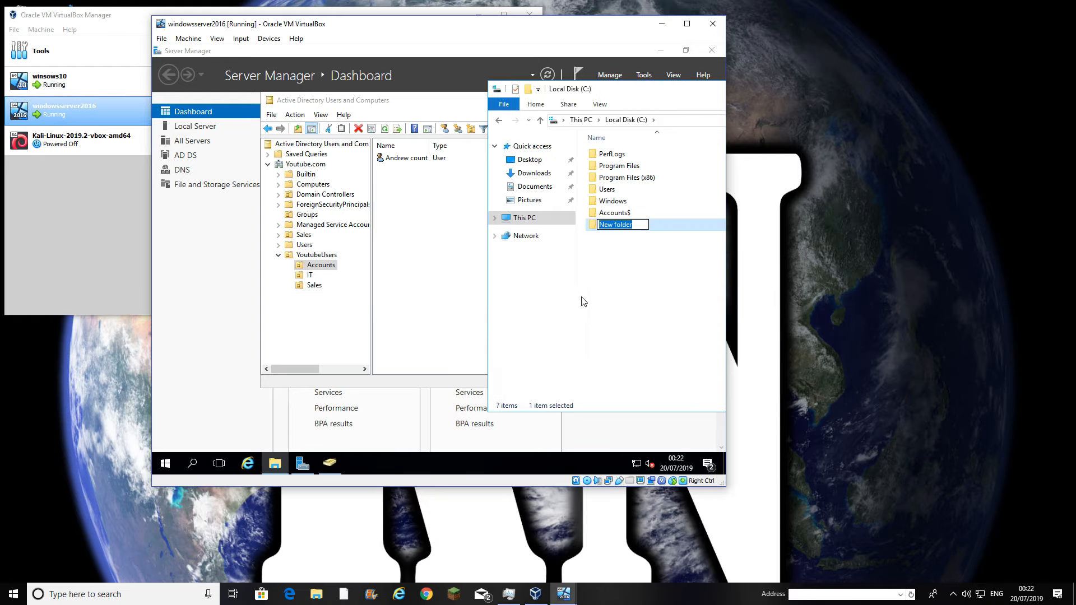
pyautogui.write('IT$')
pyautogui.click(622, 259)
# - Create a third folder named Sales$ at the root of the C: drive
pyautogui.rightClick(612, 251)
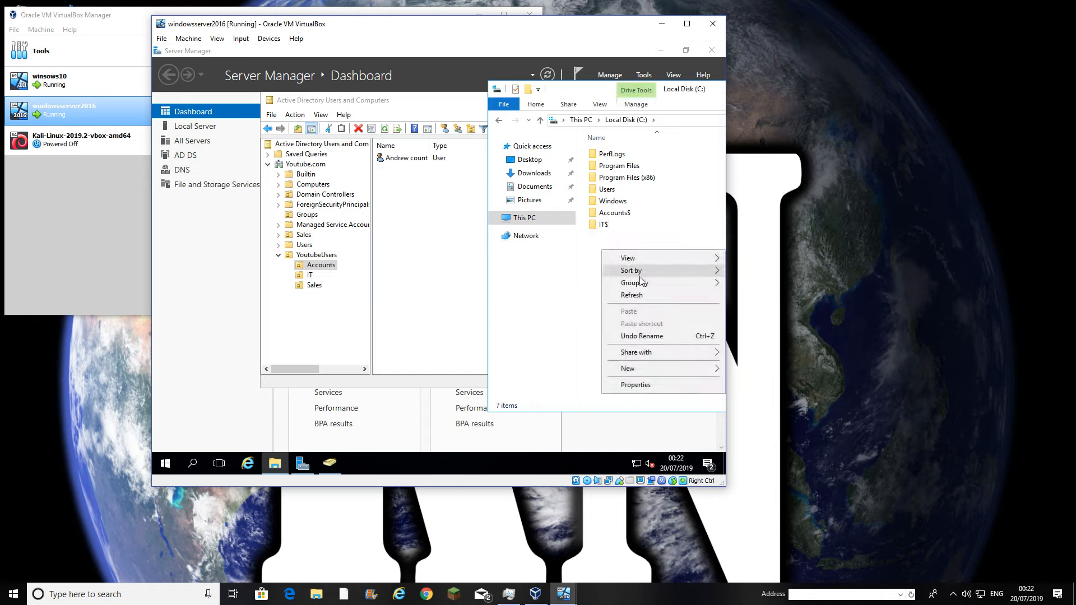
pyautogui.moveTo(639, 368)
pyautogui.click(476, 367)
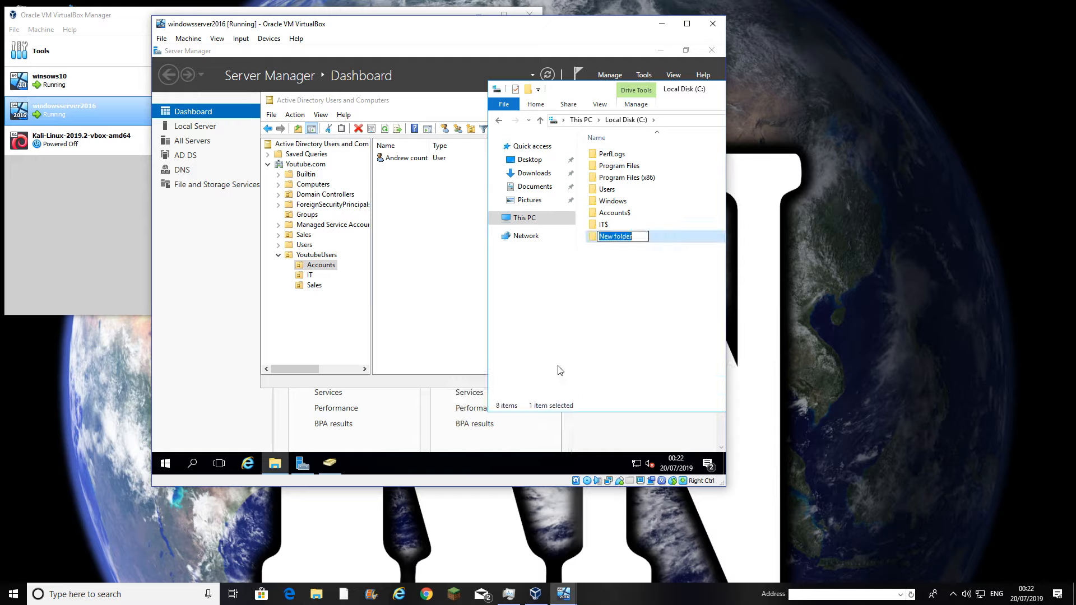
pyautogui.write('Sales$')
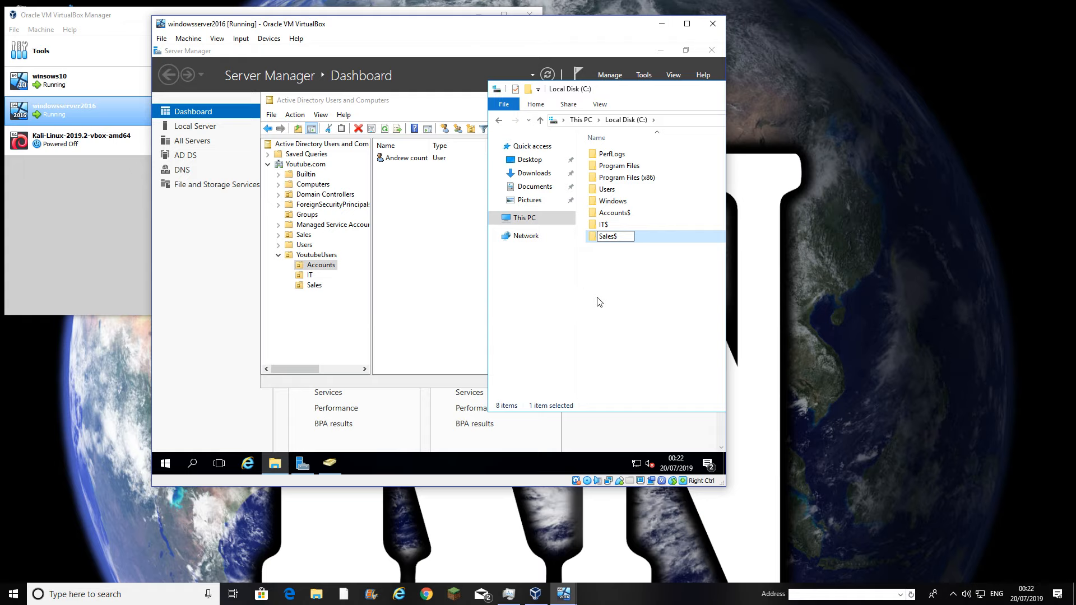
pyautogui.click(600, 302)
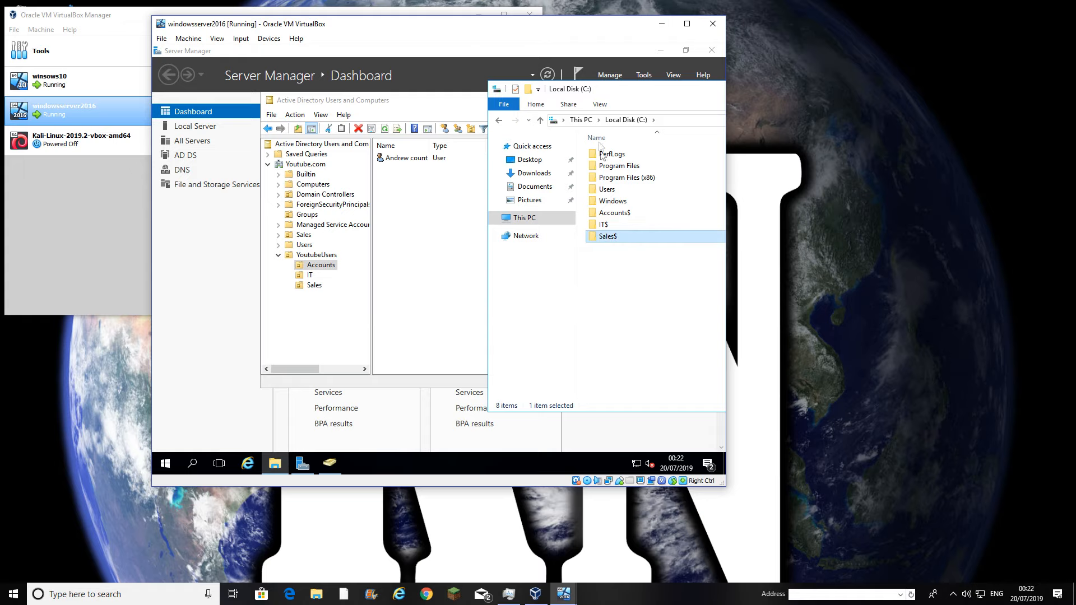
pyautogui.click(599, 105)
pyautogui.moveTo(594, 97); pyautogui.dragTo(377, 101)
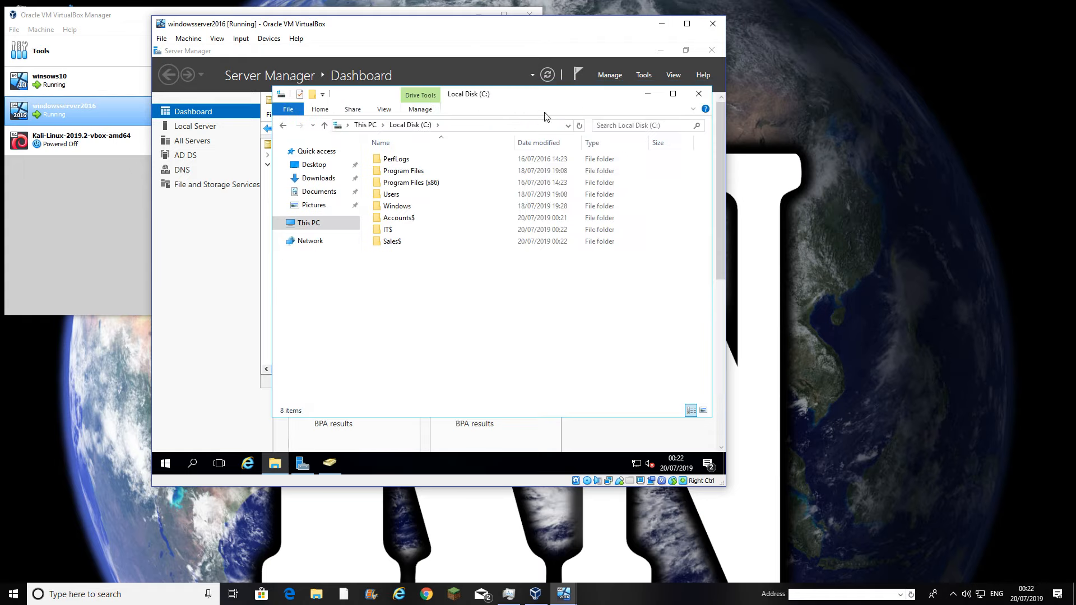
# - Return to Server Manager and start a new share in File and Storage Services using the SMB Share - Quick profile
pyautogui.click(648, 94)
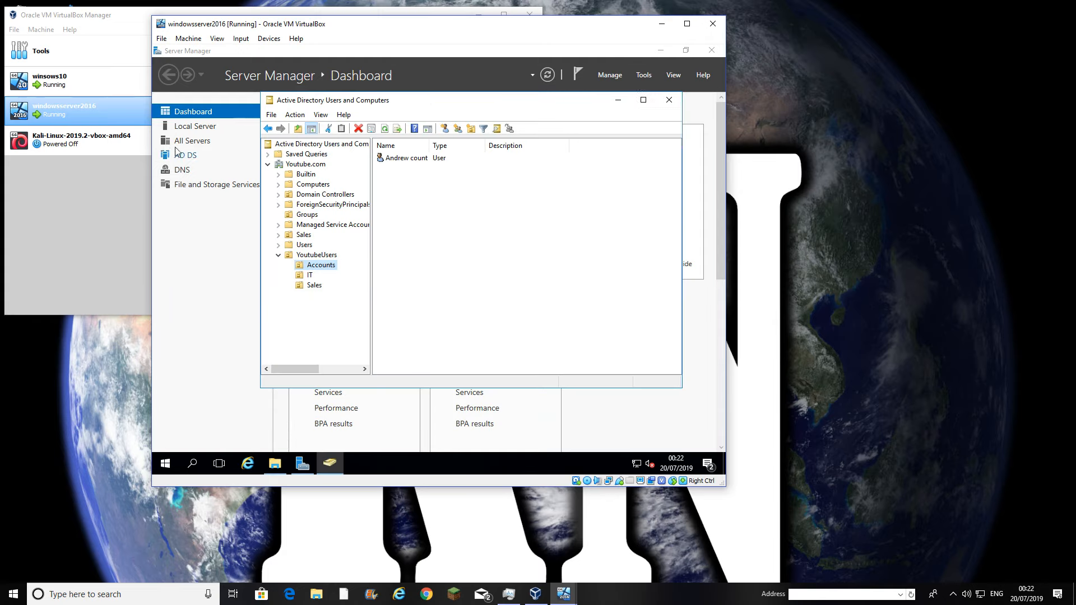
pyautogui.click(195, 185)
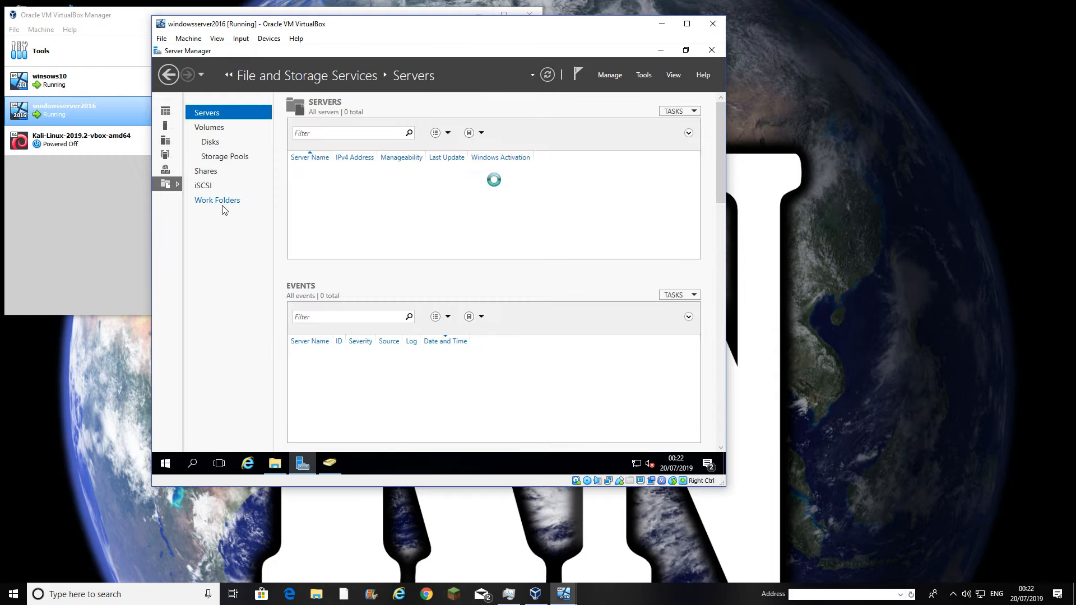
pyautogui.click(207, 172)
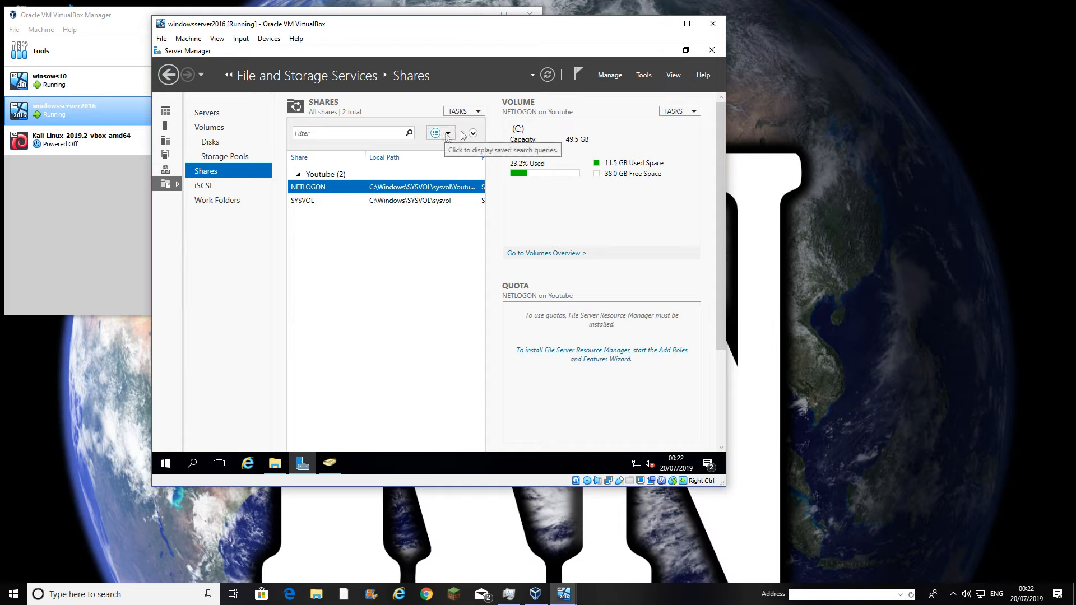
pyautogui.click(478, 113)
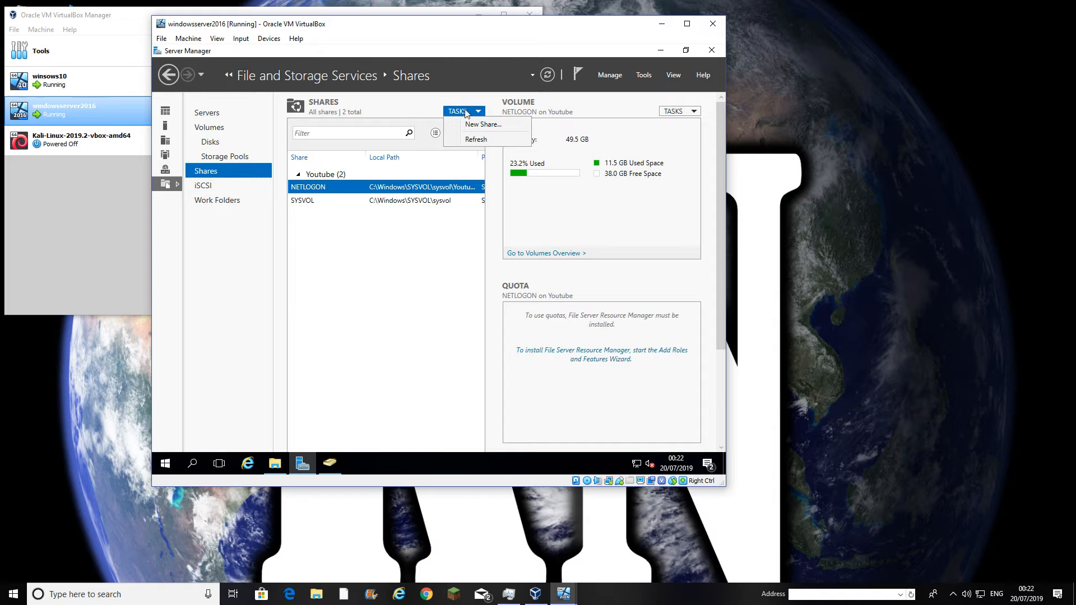
pyautogui.click(482, 124)
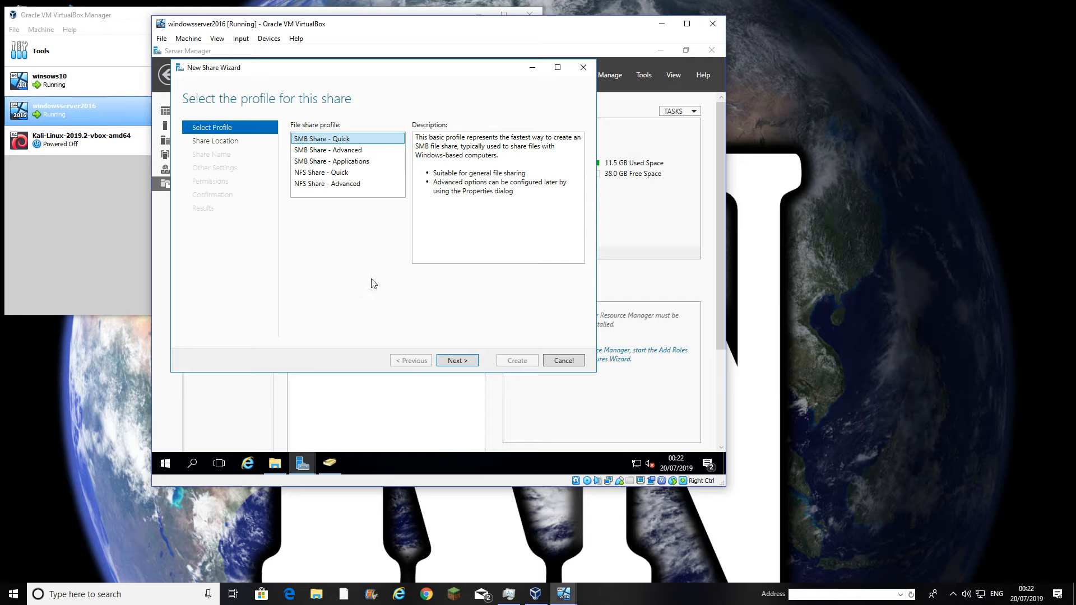
pyautogui.click(456, 361)
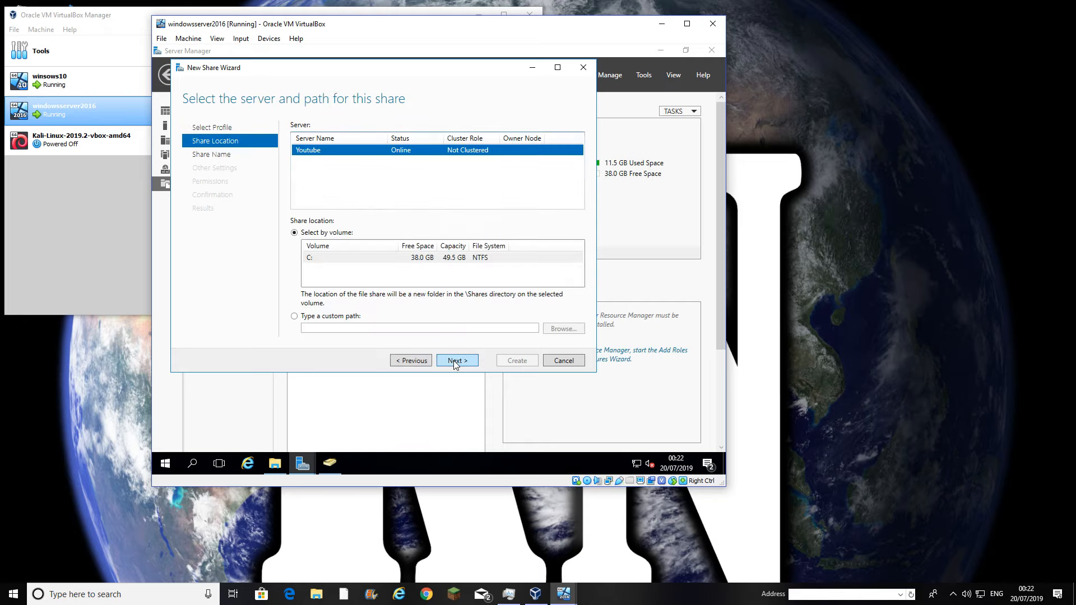
# - Set the share location to the custom path C:\Accounts$ and proceed to the share name
pyautogui.click(321, 259)
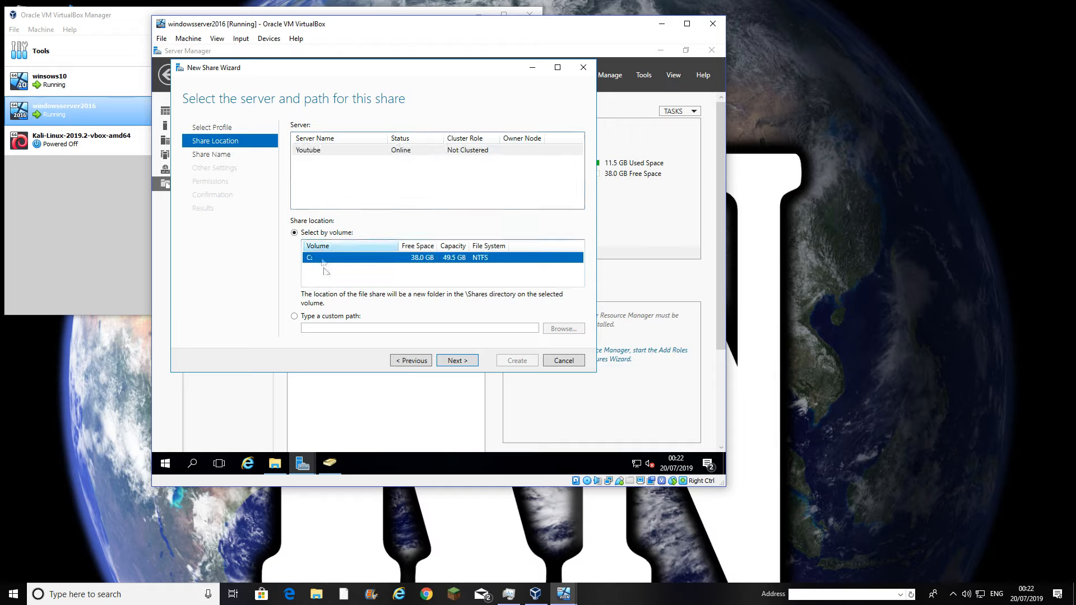
pyautogui.click(365, 328)
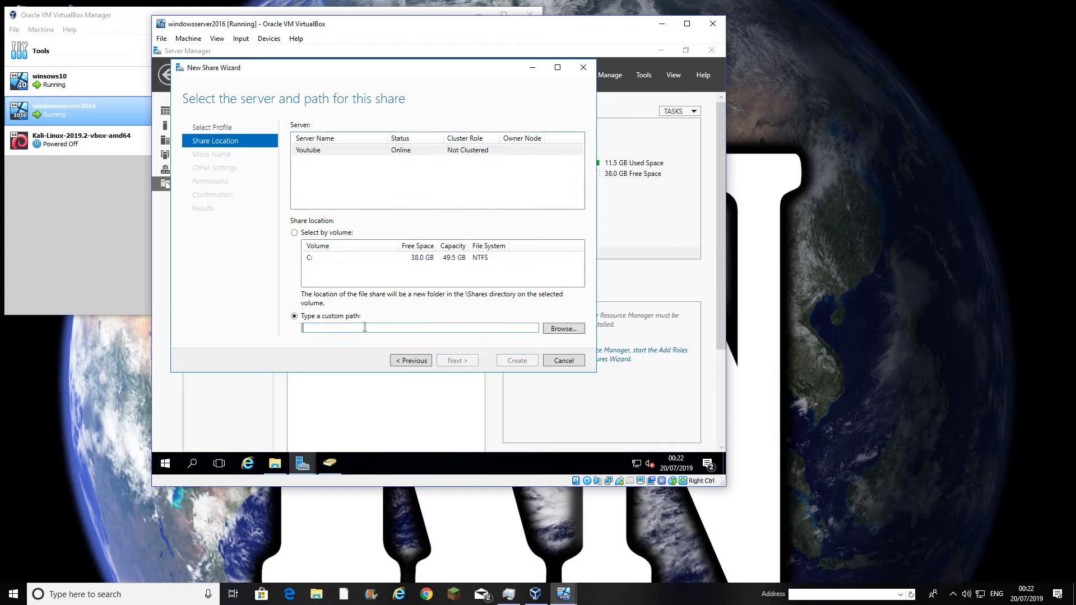
pyautogui.click(562, 329)
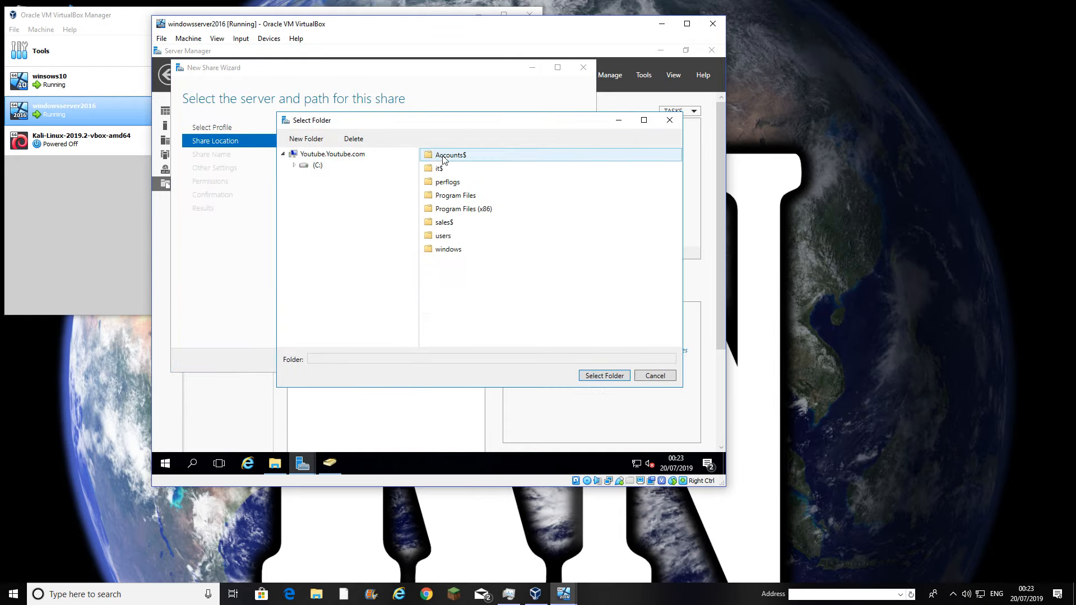
pyautogui.click(448, 156)
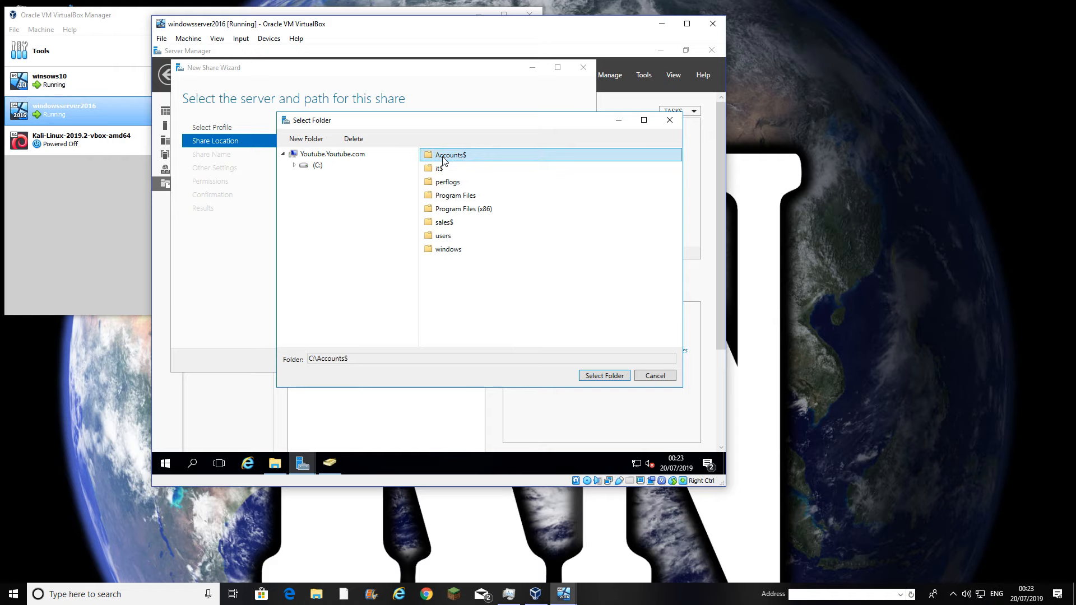
pyautogui.click(605, 376)
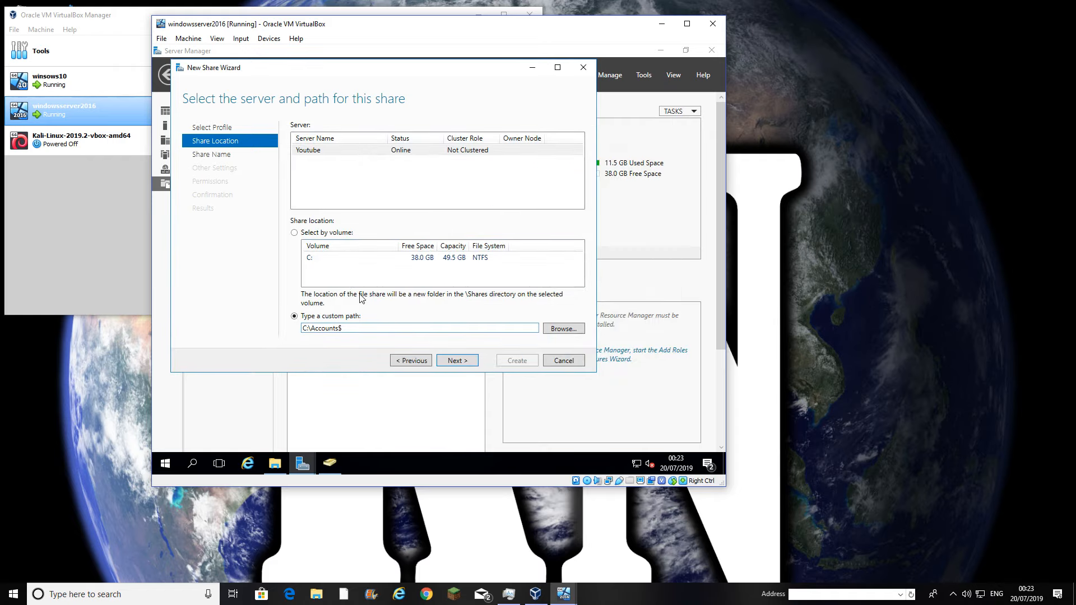
pyautogui.click(454, 361)
pyautogui.click(402, 124)
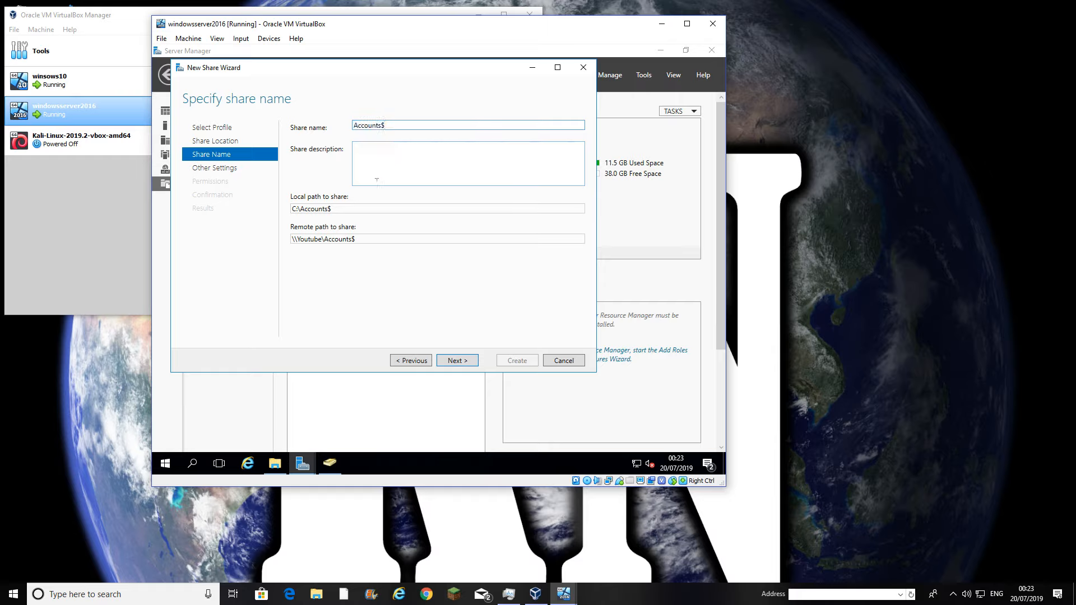
pyautogui.click(457, 361)
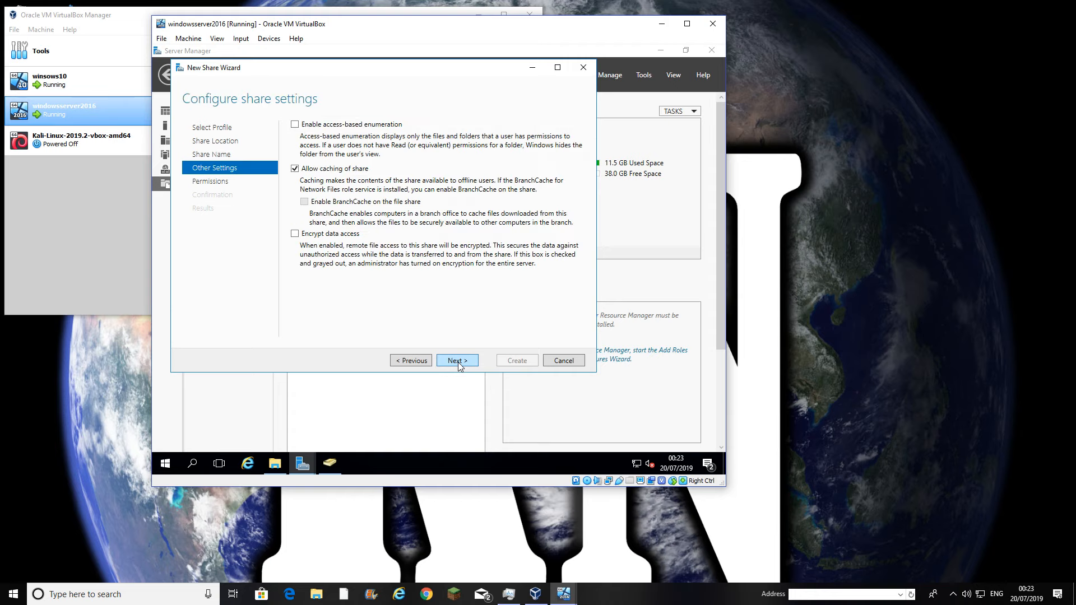
pyautogui.click(459, 362)
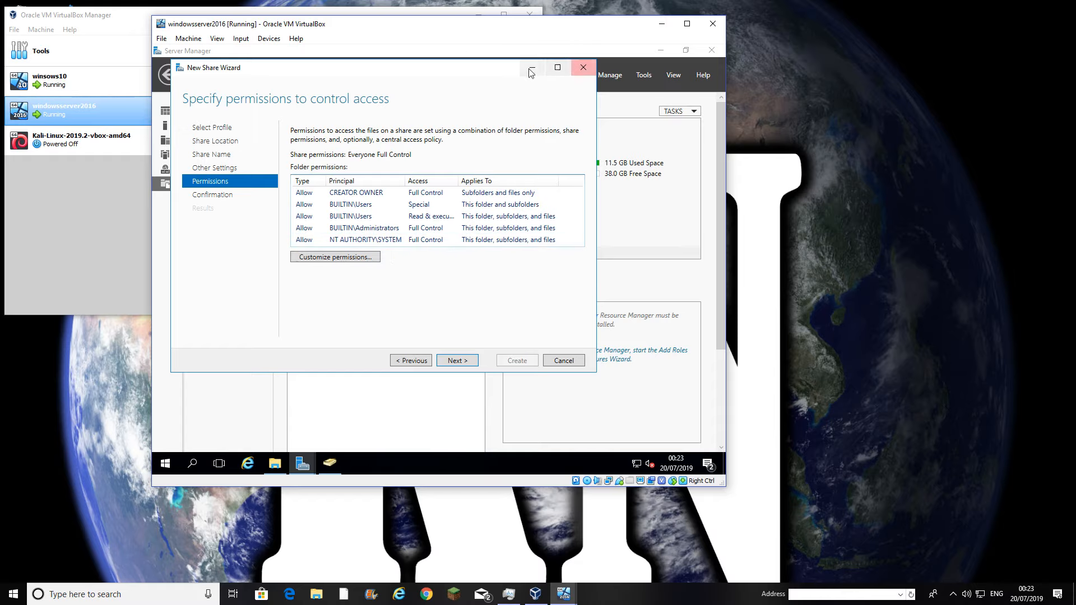
pyautogui.click(583, 68)
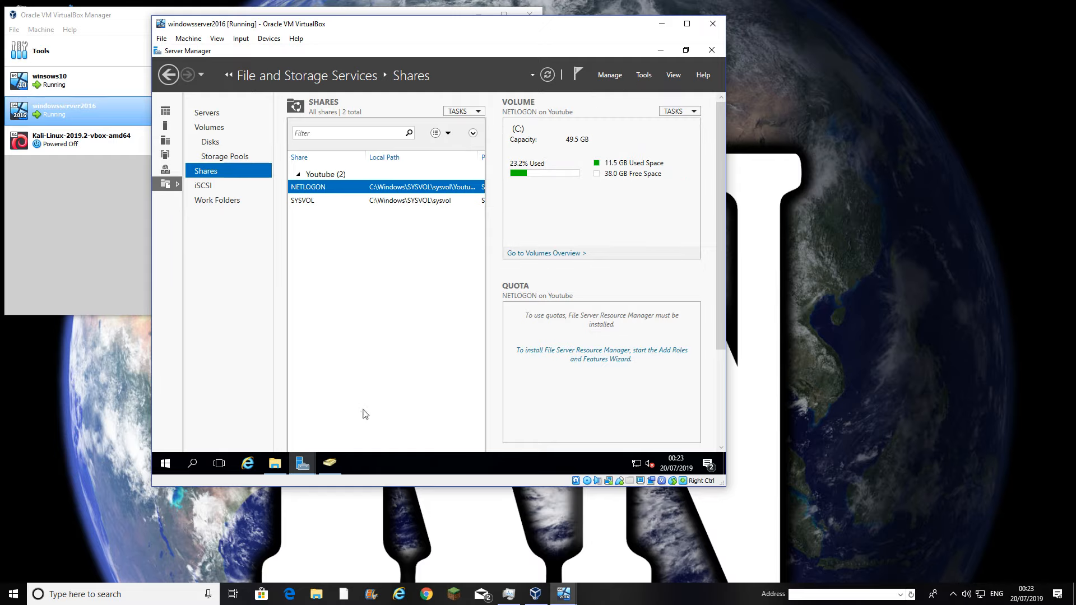
# - Switch to Active Directory Users and Computers and create a global security group named Accounts in the Groups organizational unit
pyautogui.click(334, 461)
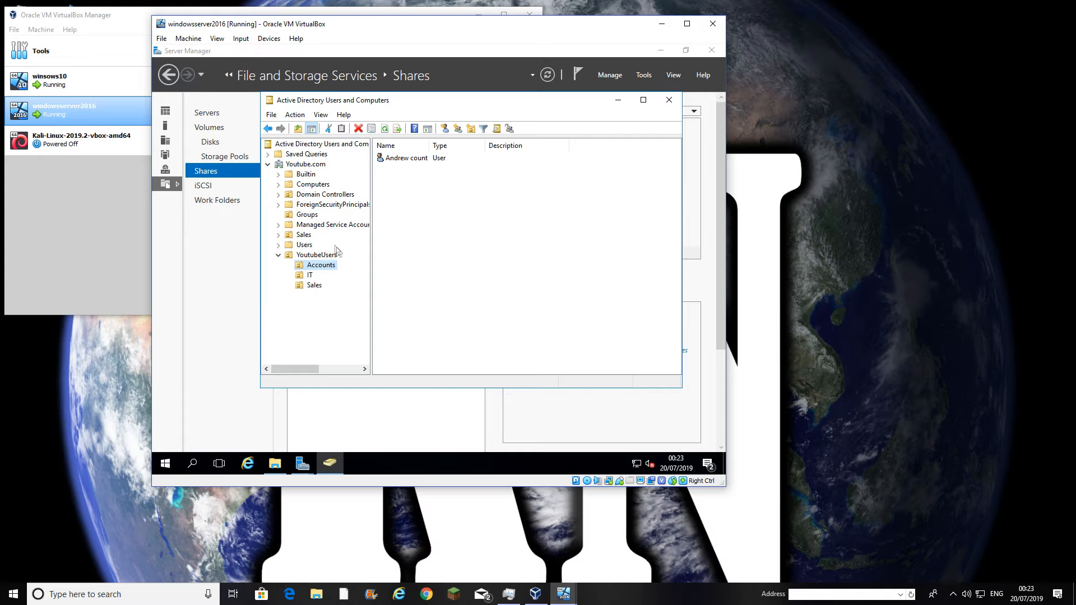
pyautogui.click(301, 217)
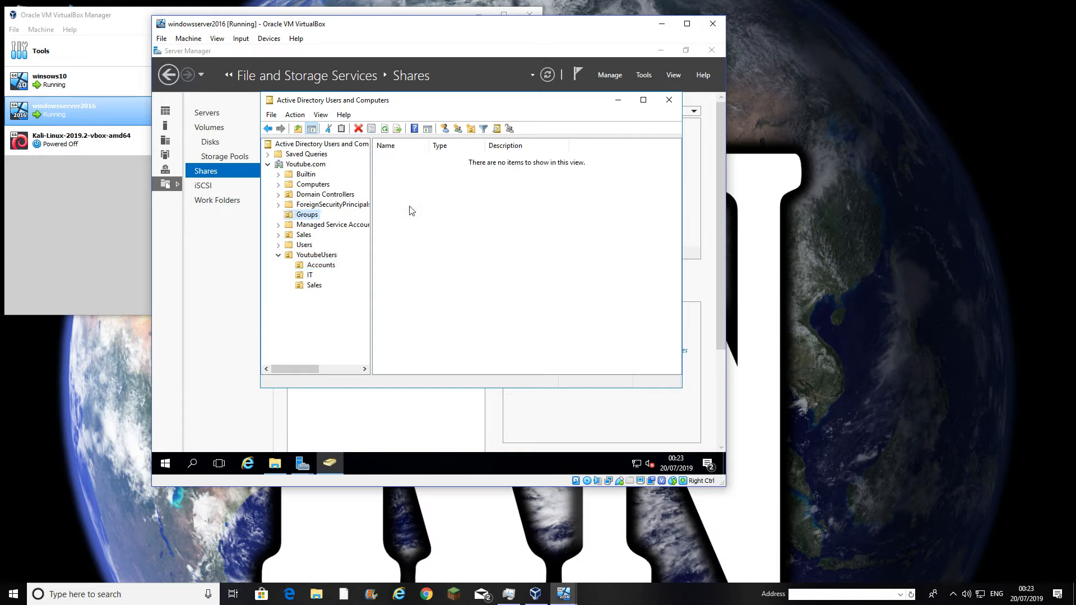
pyautogui.rightClick(398, 173)
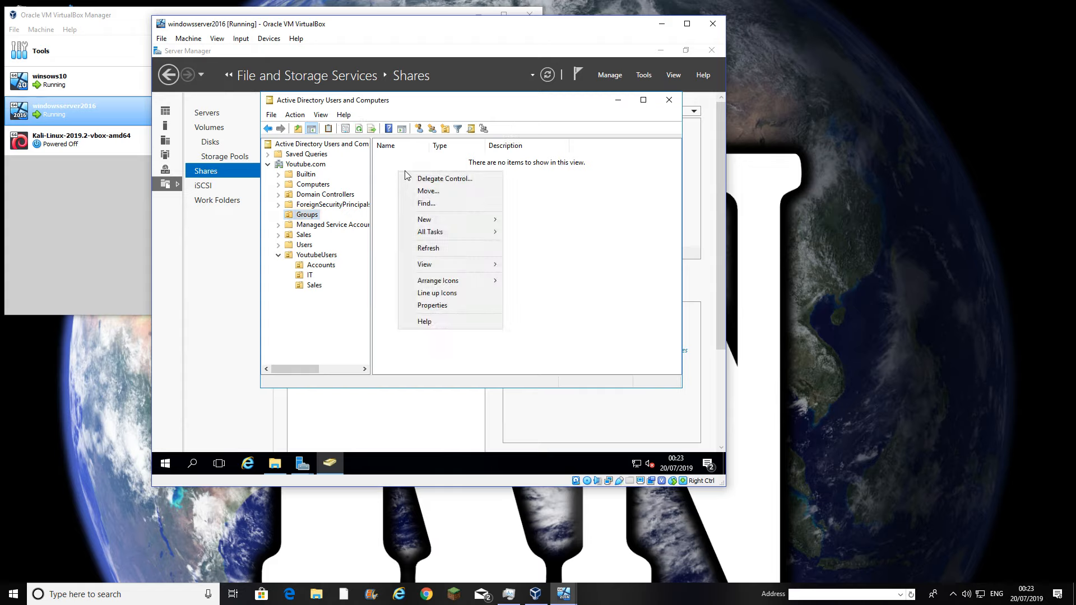
pyautogui.moveTo(447, 217)
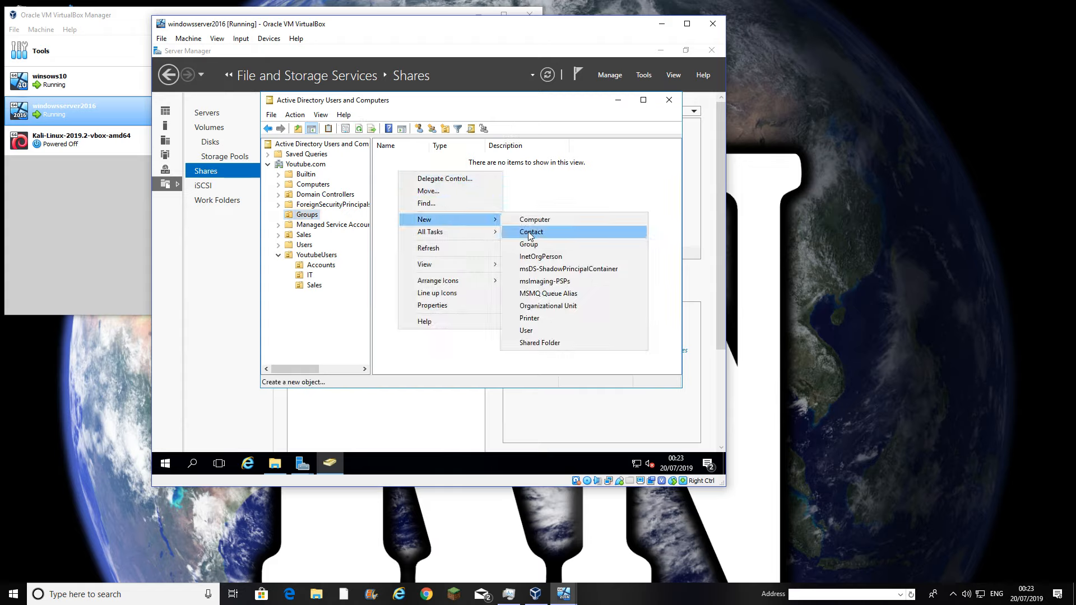
pyautogui.click(544, 247)
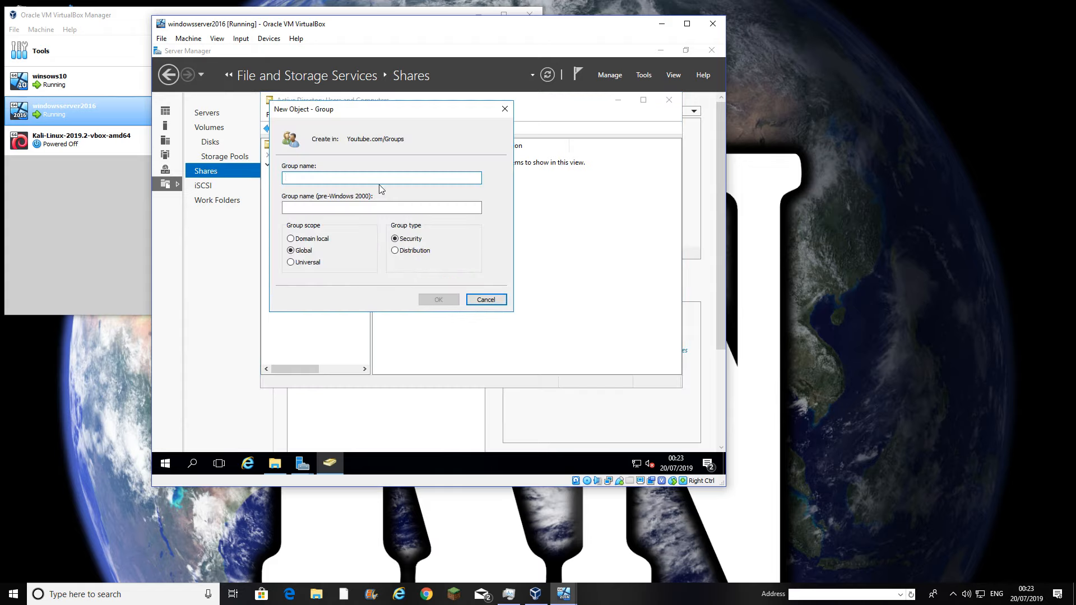
pyautogui.write('Accounts')
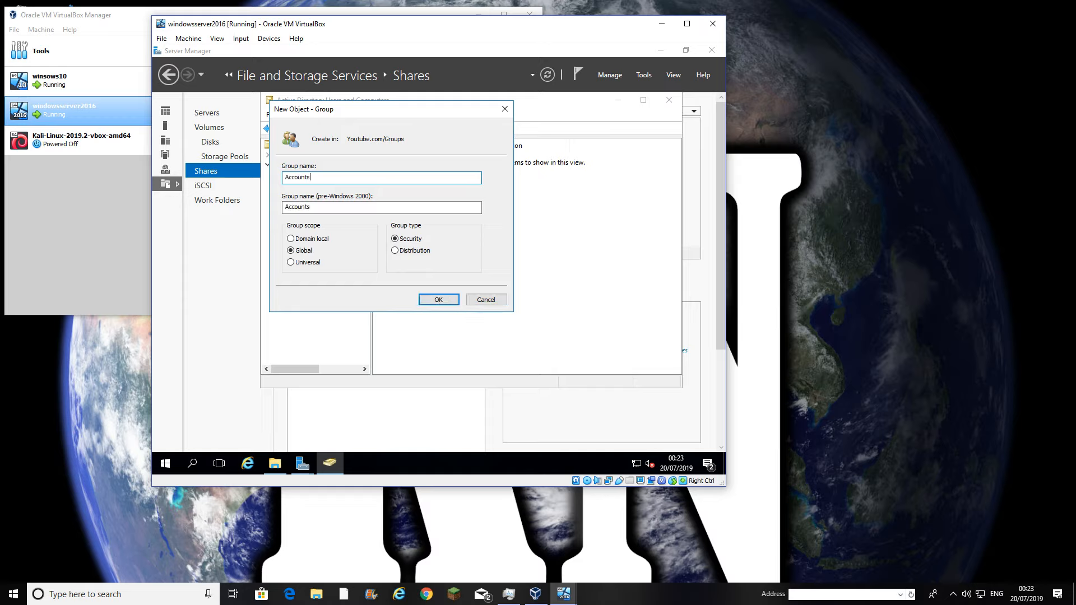
pyautogui.click(437, 301)
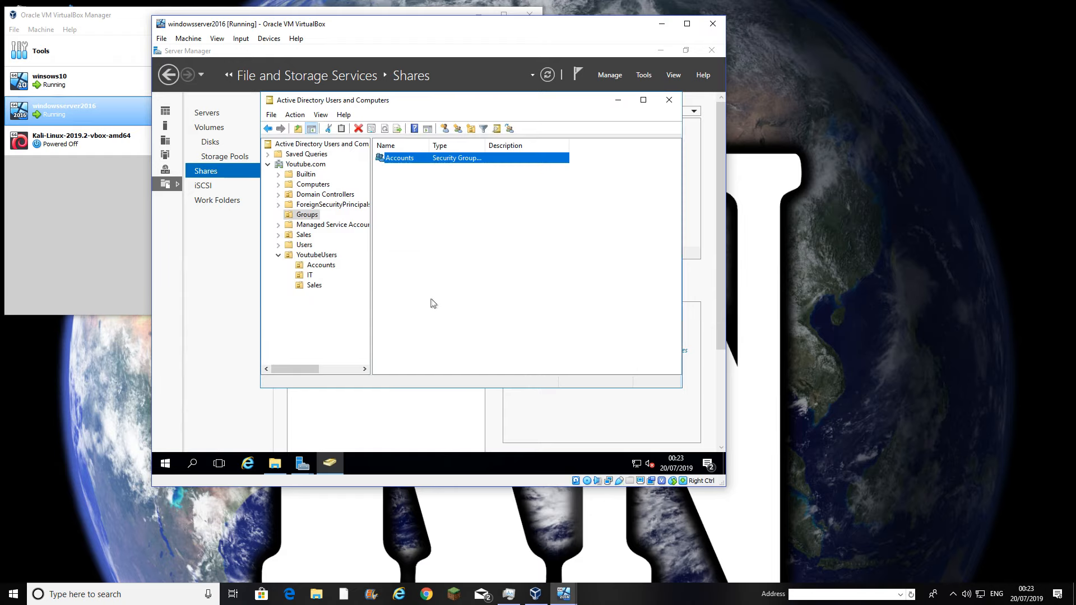
# - Create a global security group named IT in the Groups organizational unit
pyautogui.rightClick(401, 196)
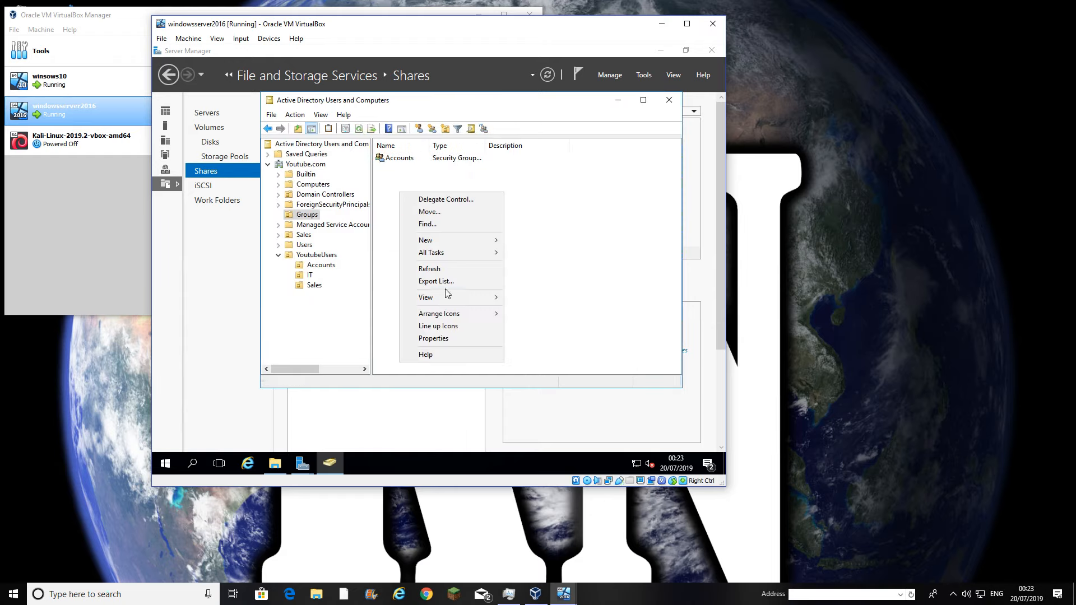
pyautogui.moveTo(451, 243)
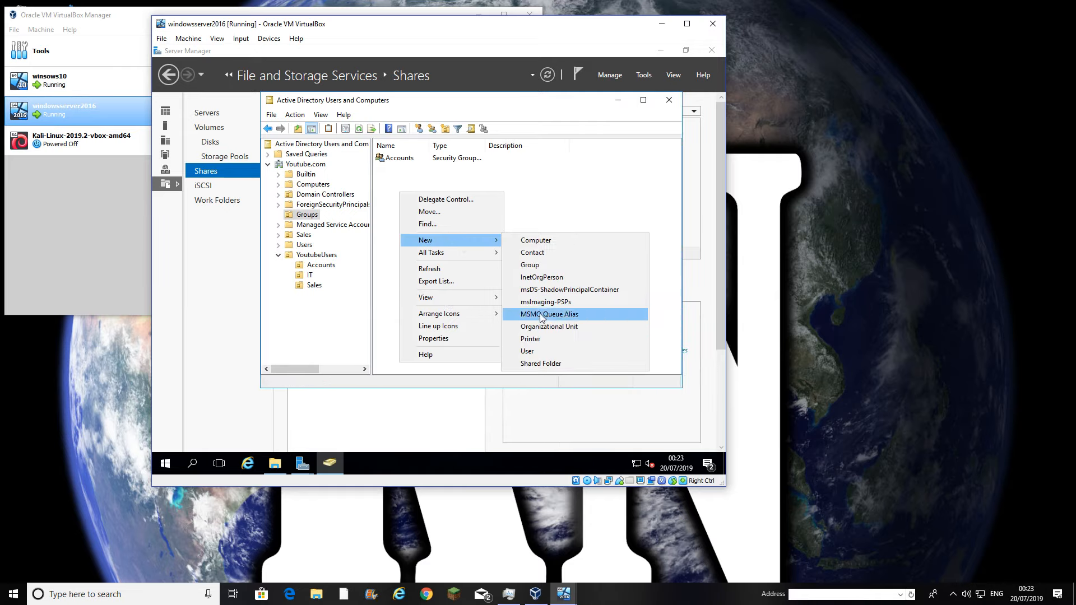
pyautogui.click(552, 266)
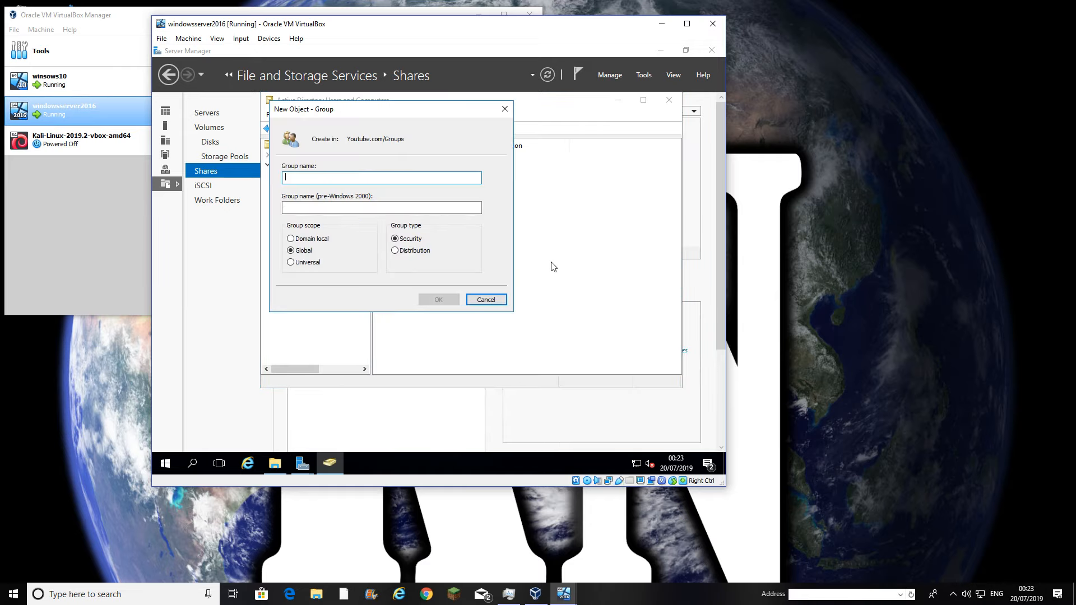
pyautogui.write('IT')
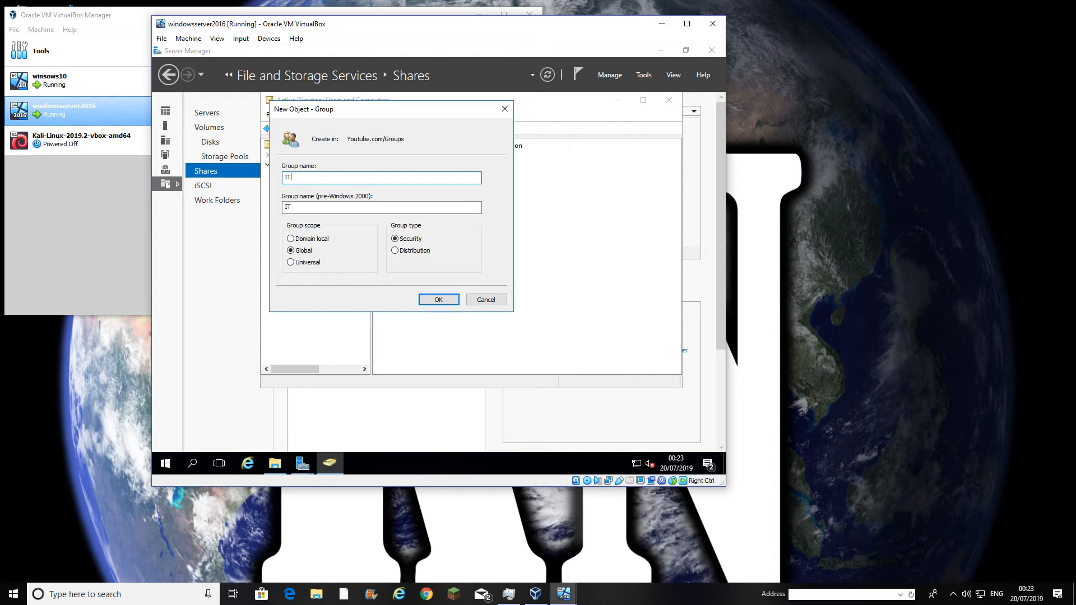
pyautogui.click(456, 300)
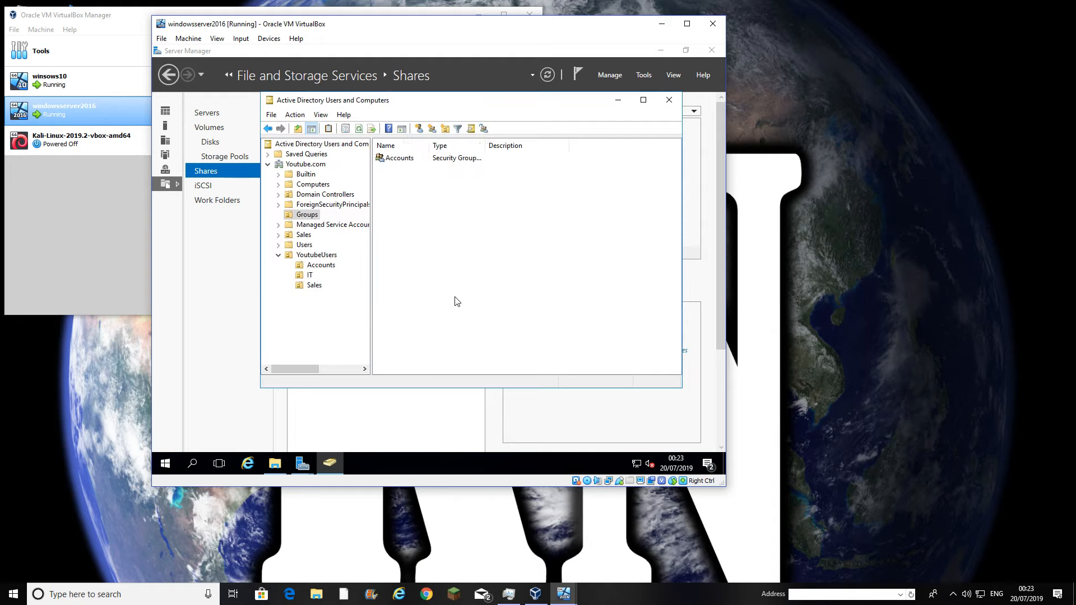
# - Create a global security group named Sales in the Groups organizational unit
pyautogui.rightClick(422, 203)
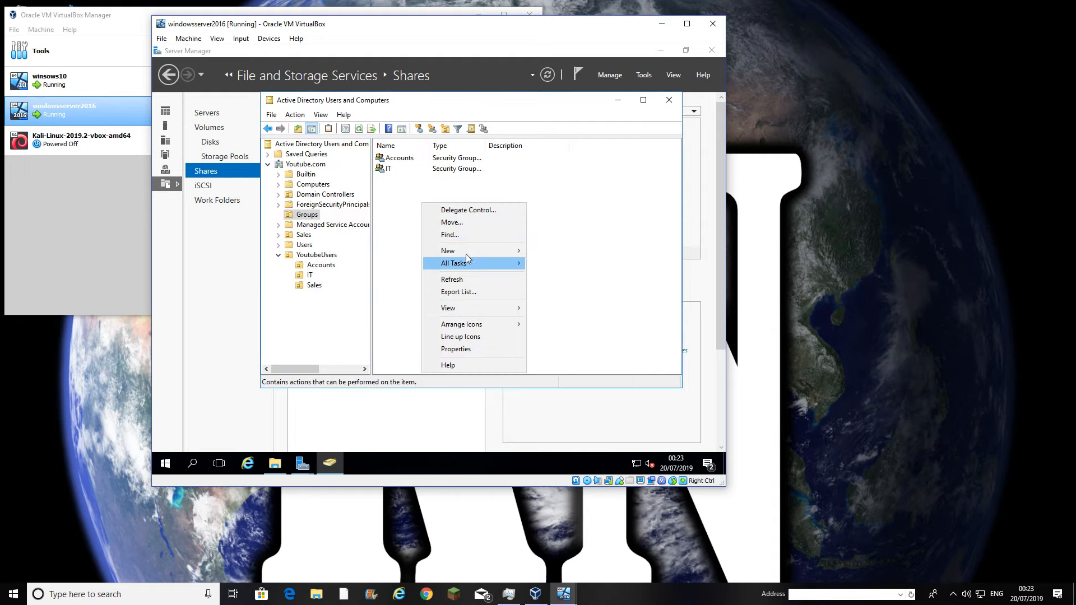
pyautogui.moveTo(466, 251)
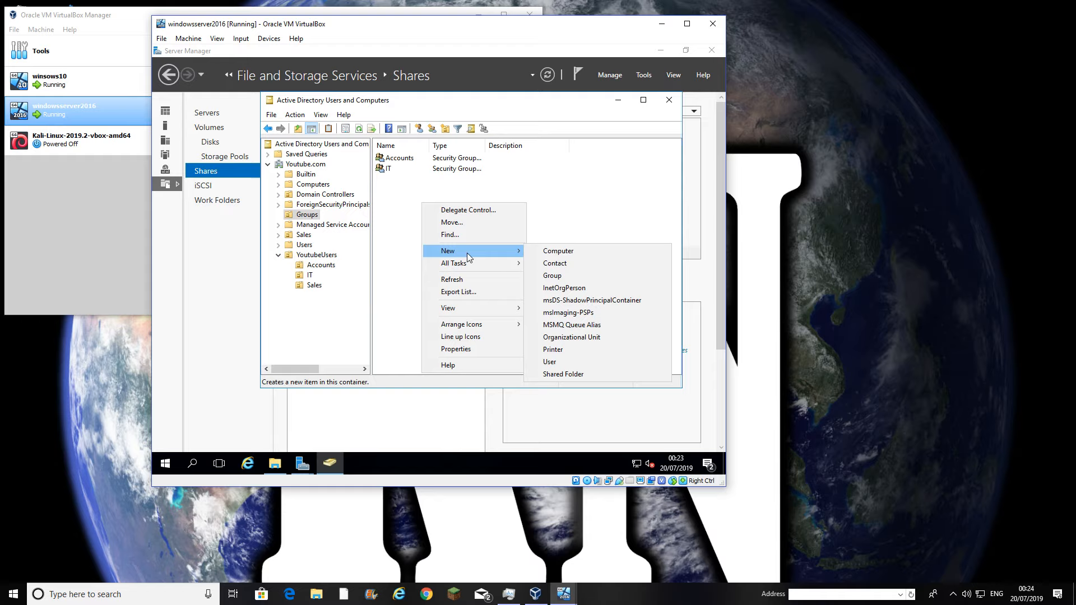
pyautogui.click(565, 276)
pyautogui.write('Sales')
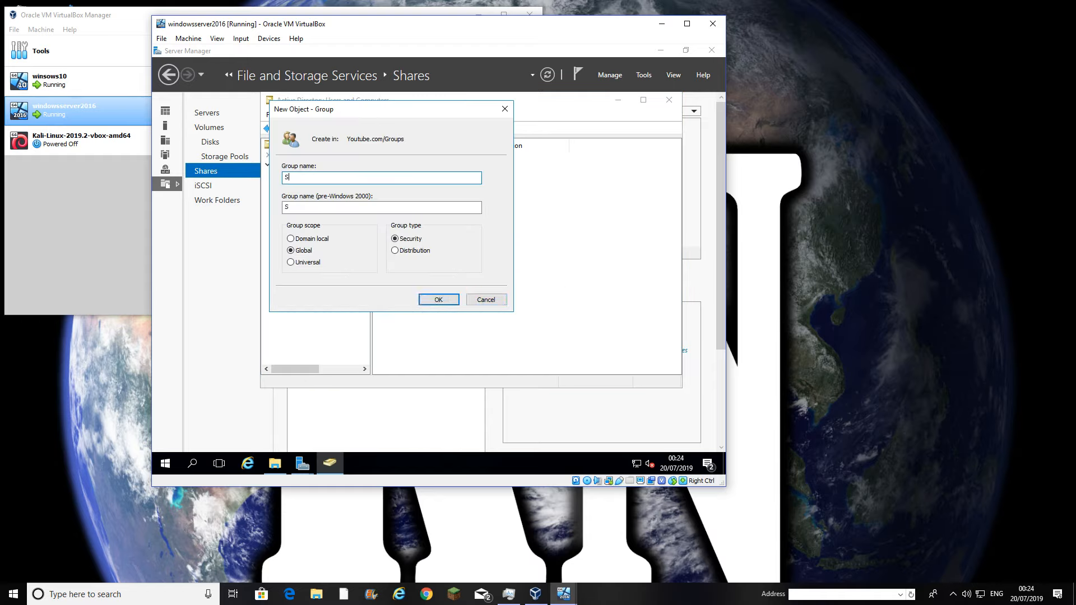
pyautogui.click(440, 300)
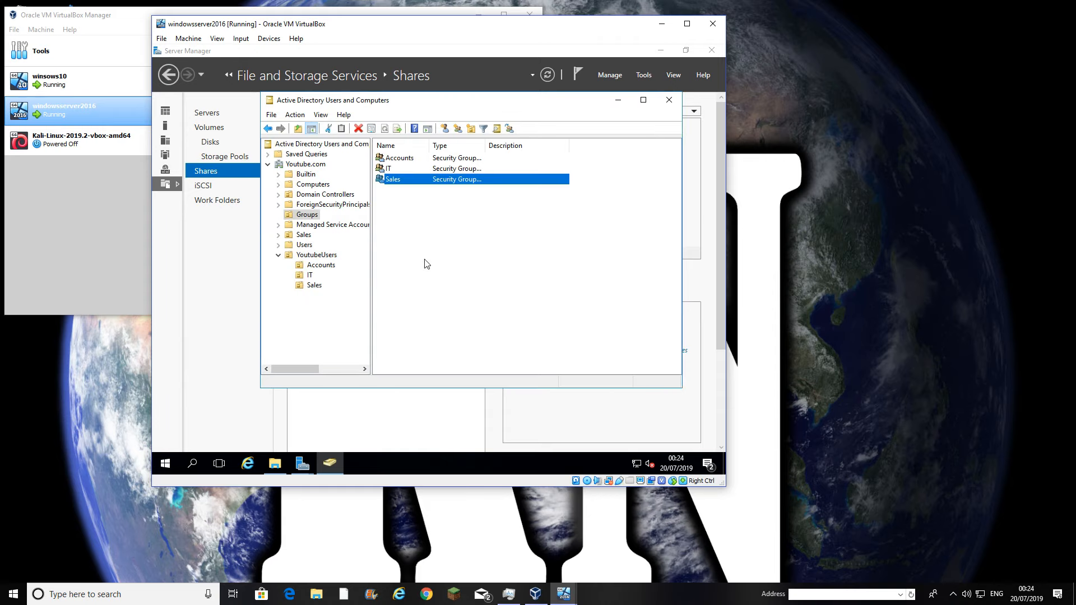
pyautogui.click(404, 242)
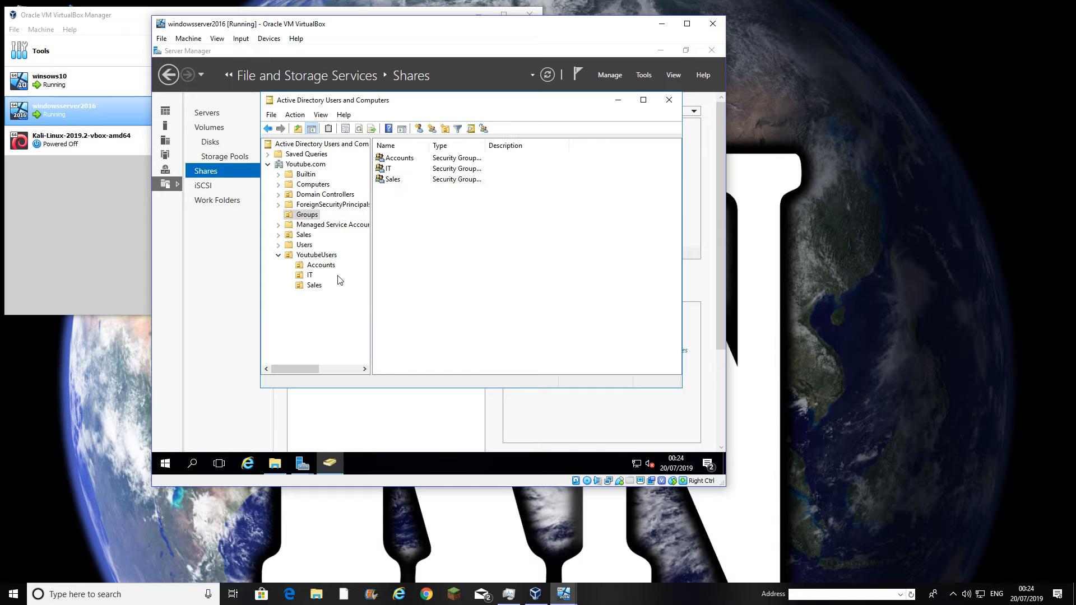
# - Add the user in the Accounts unit under YoutubeUsers to the Accounts group and check that group's member list
pyautogui.click(325, 266)
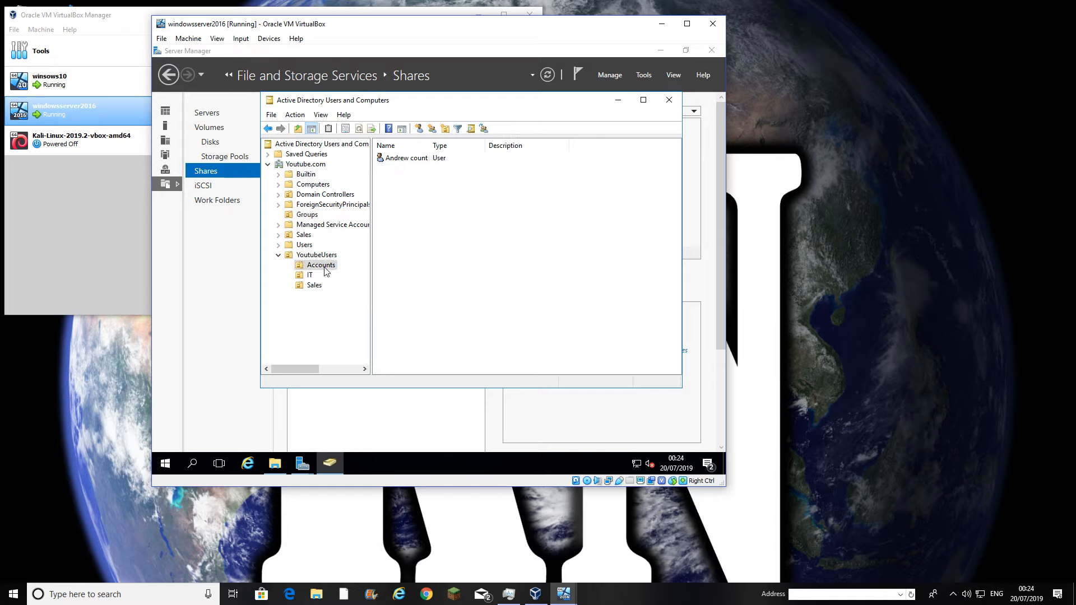
pyautogui.click(400, 159)
pyautogui.rightClick(400, 159)
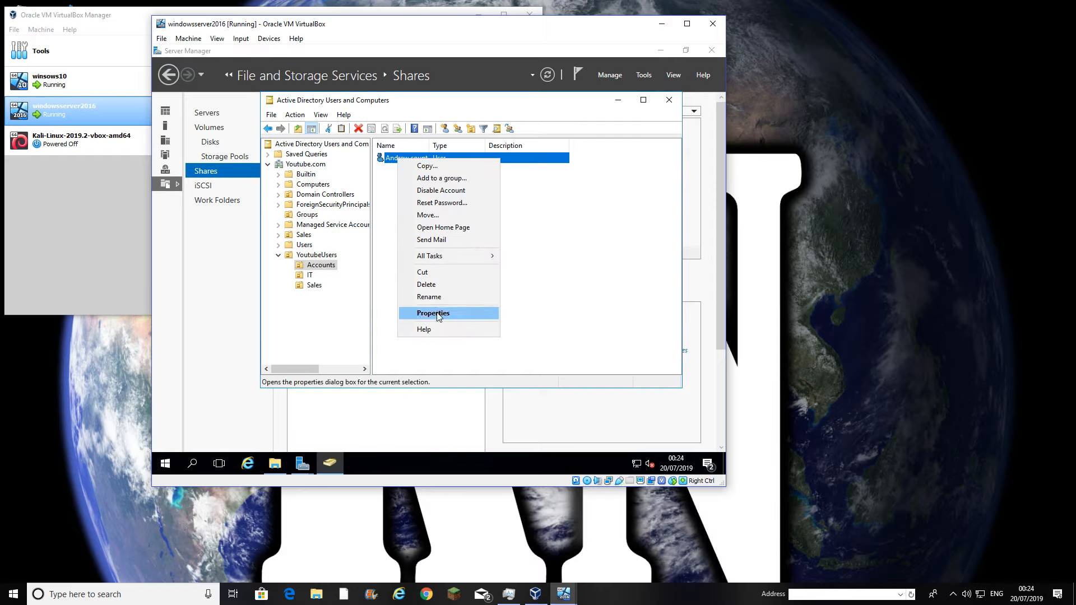
pyautogui.click(443, 179)
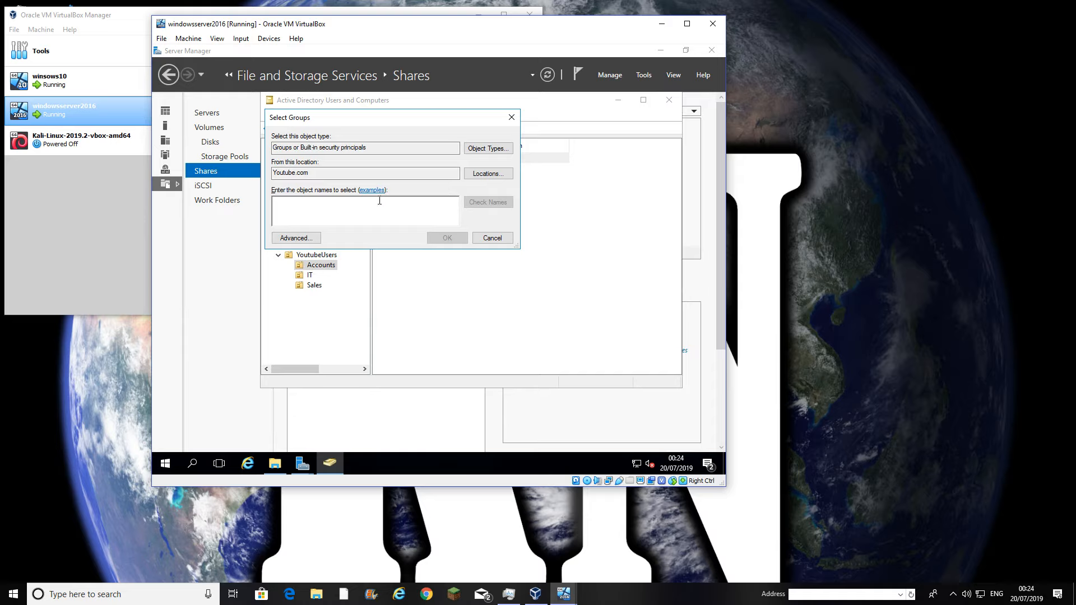
pyautogui.write('accounts')
pyautogui.click(488, 202)
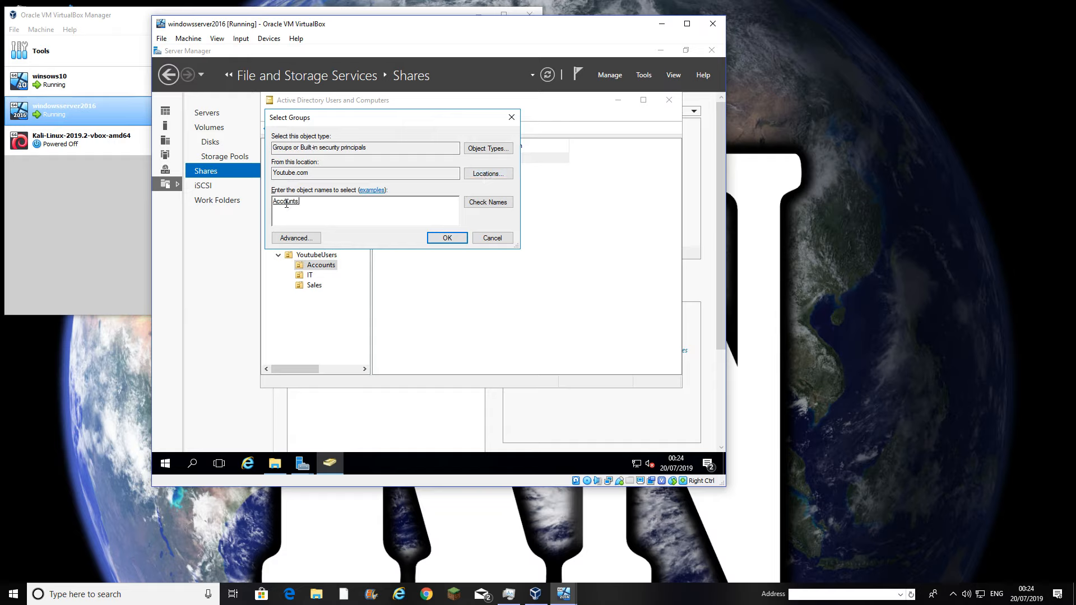
pyautogui.click(441, 239)
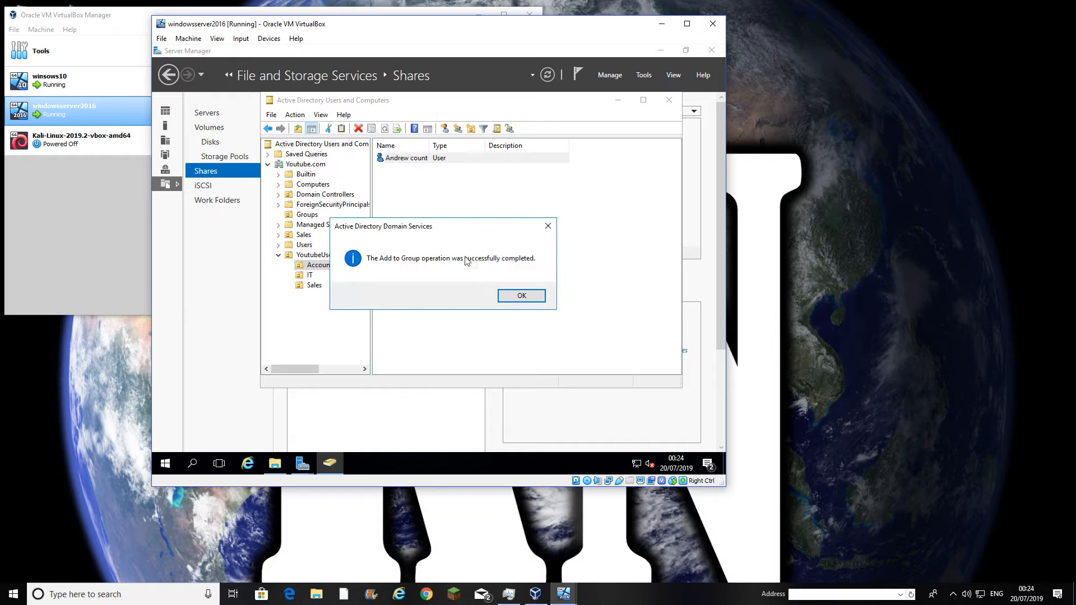
pyautogui.click(515, 296)
pyautogui.click(449, 216)
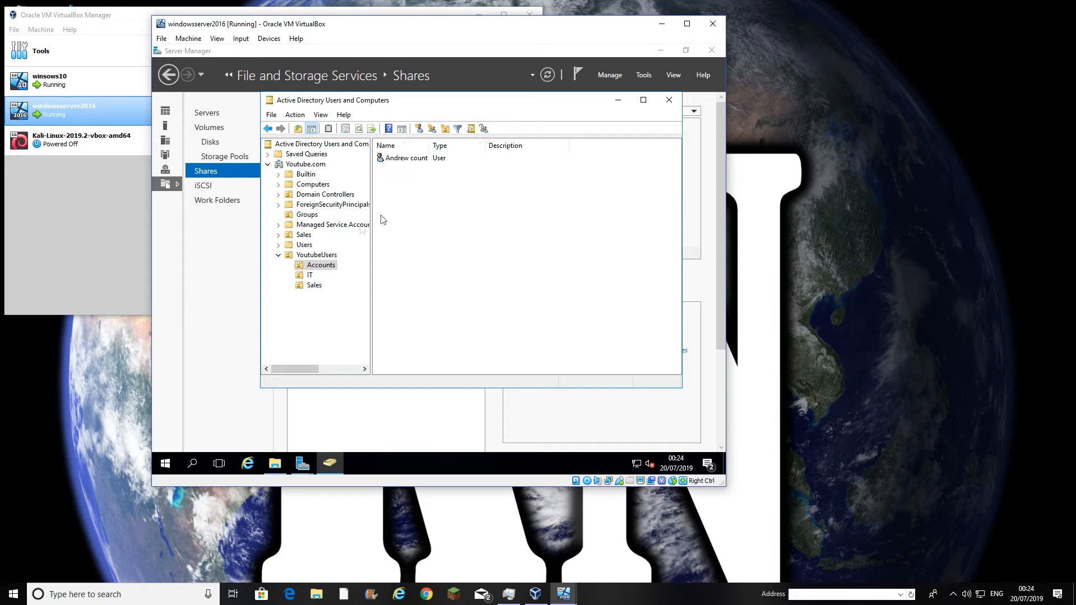
pyautogui.click(310, 217)
pyautogui.doubleClick(399, 158)
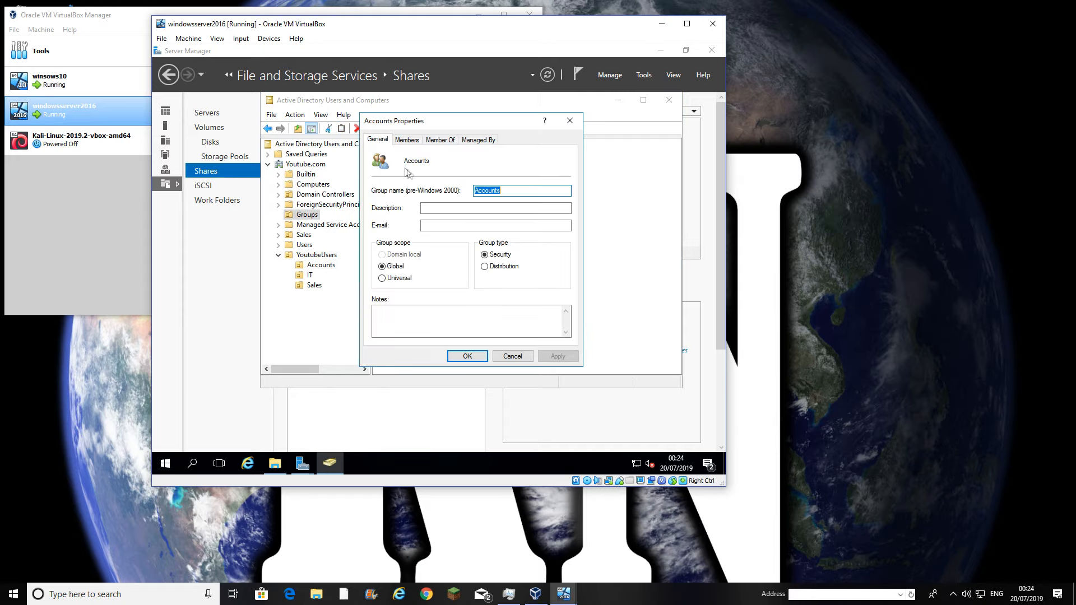
pyautogui.click(407, 140)
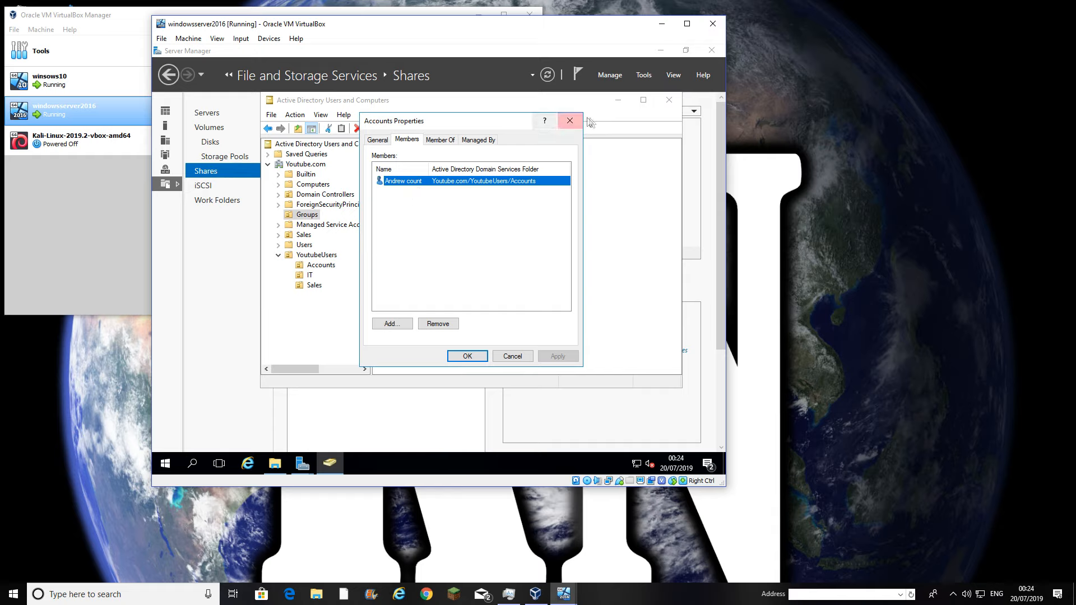
pyautogui.click(570, 121)
# - Add the IT unit's user as a member of the IT group through the group's properties and apply the change
pyautogui.click(409, 169)
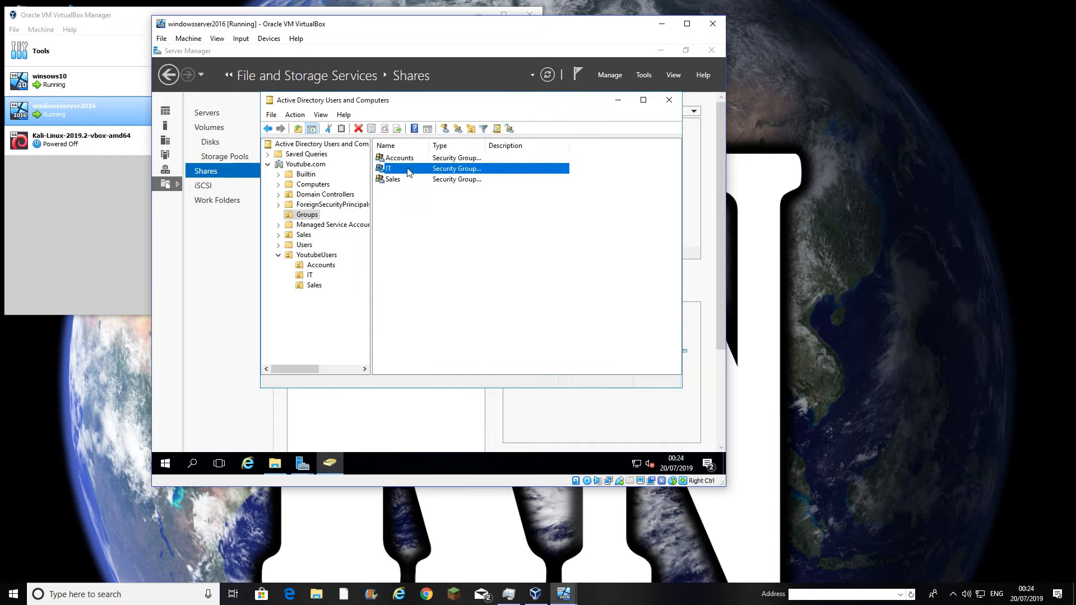
pyautogui.rightClick(408, 169)
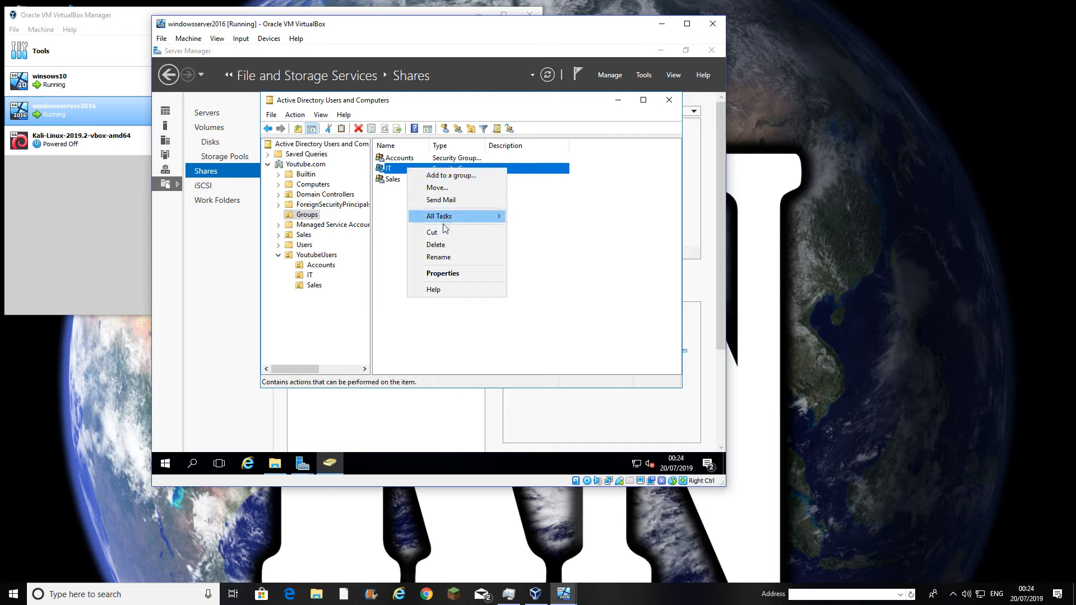
pyautogui.click(437, 273)
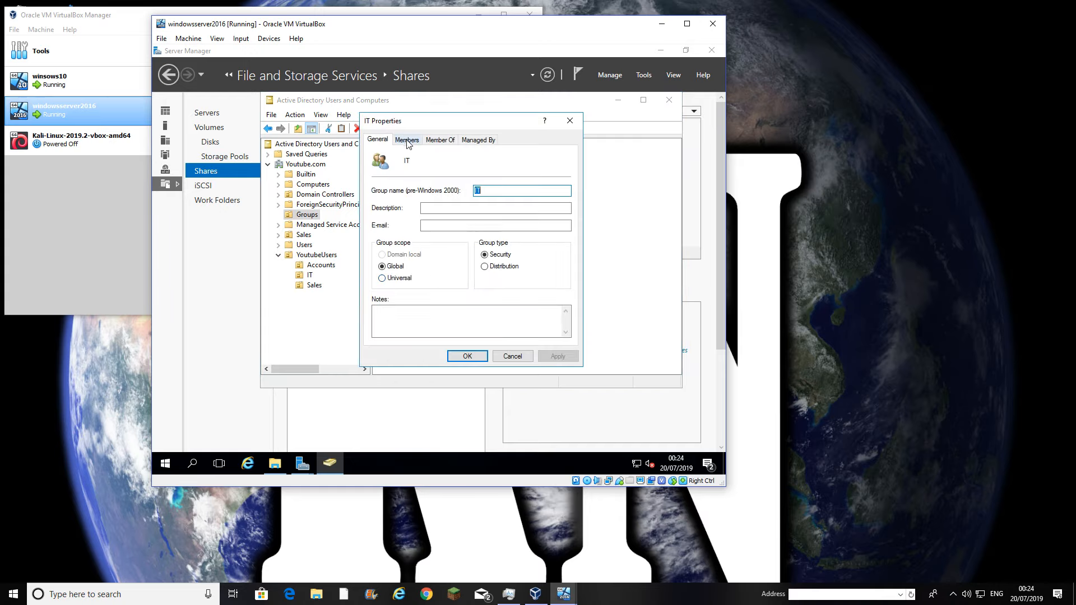
pyautogui.click(407, 140)
pyautogui.click(401, 324)
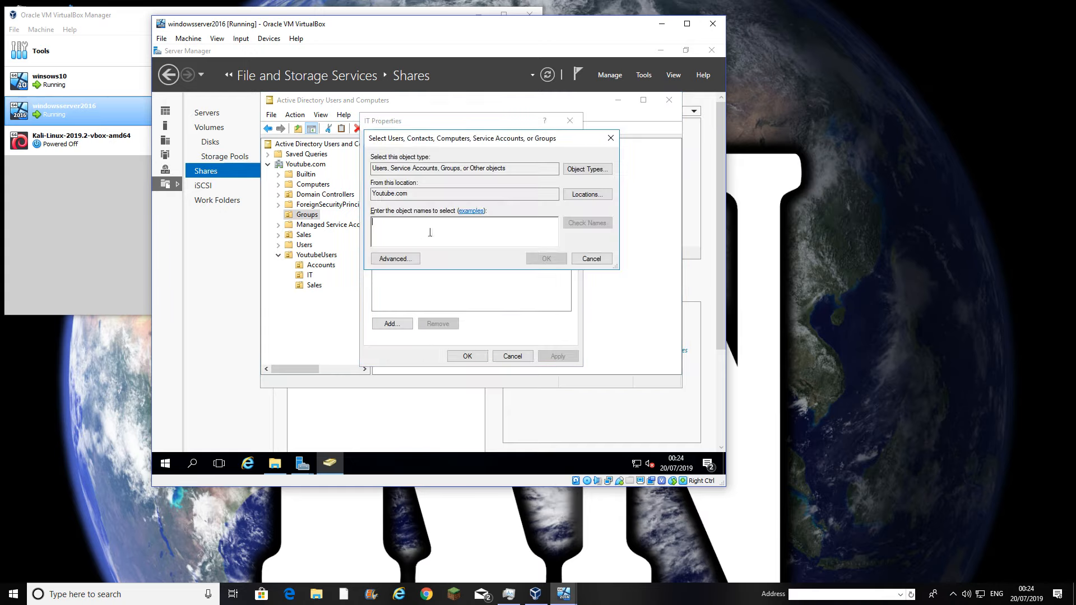
pyautogui.write('bob')
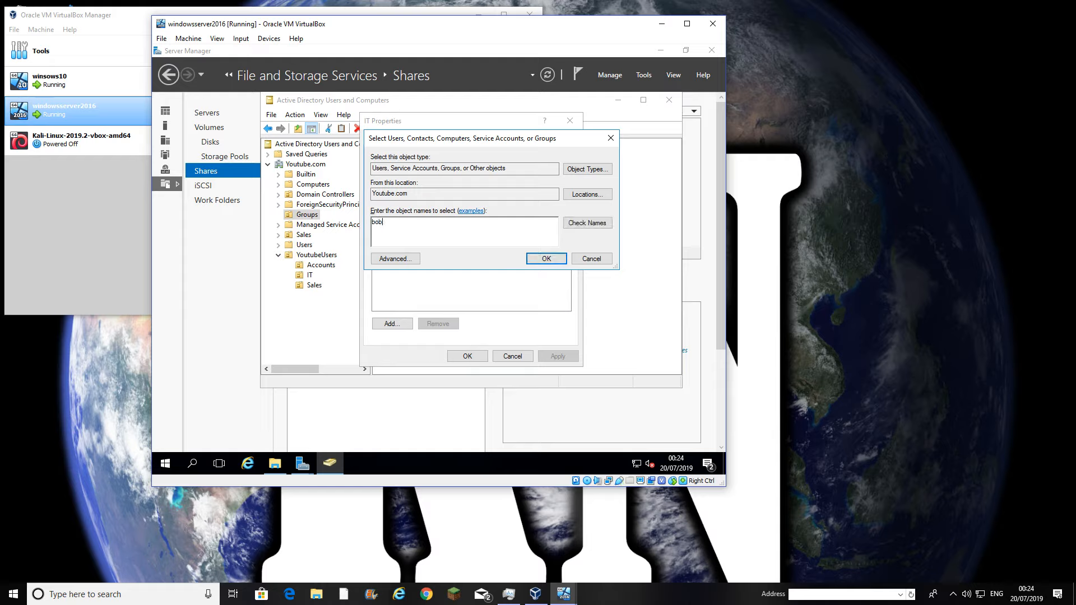
pyautogui.click(582, 227)
pyautogui.click(542, 259)
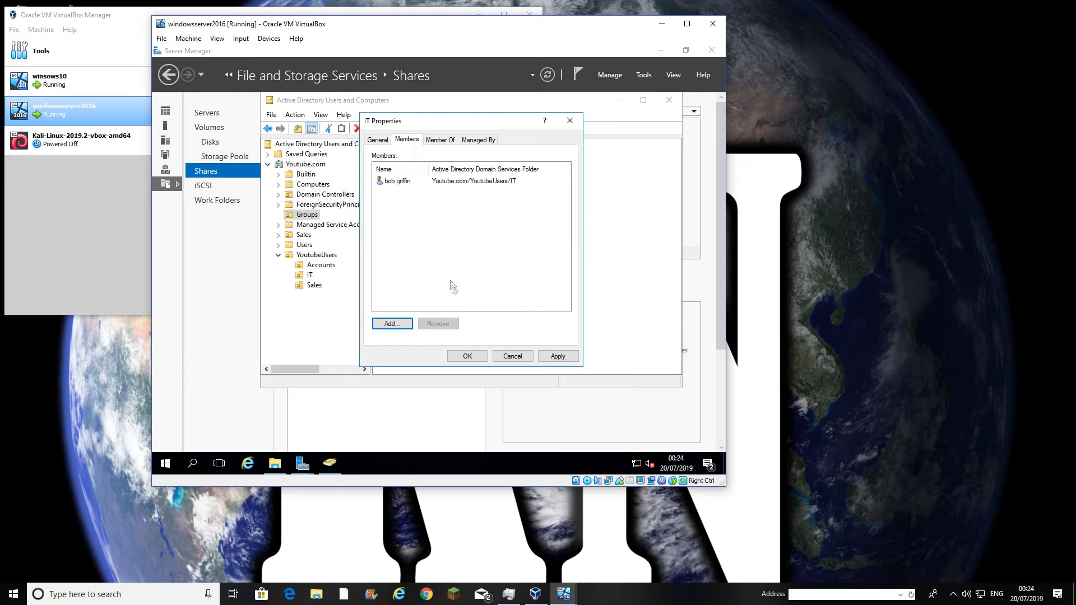
pyautogui.click(558, 357)
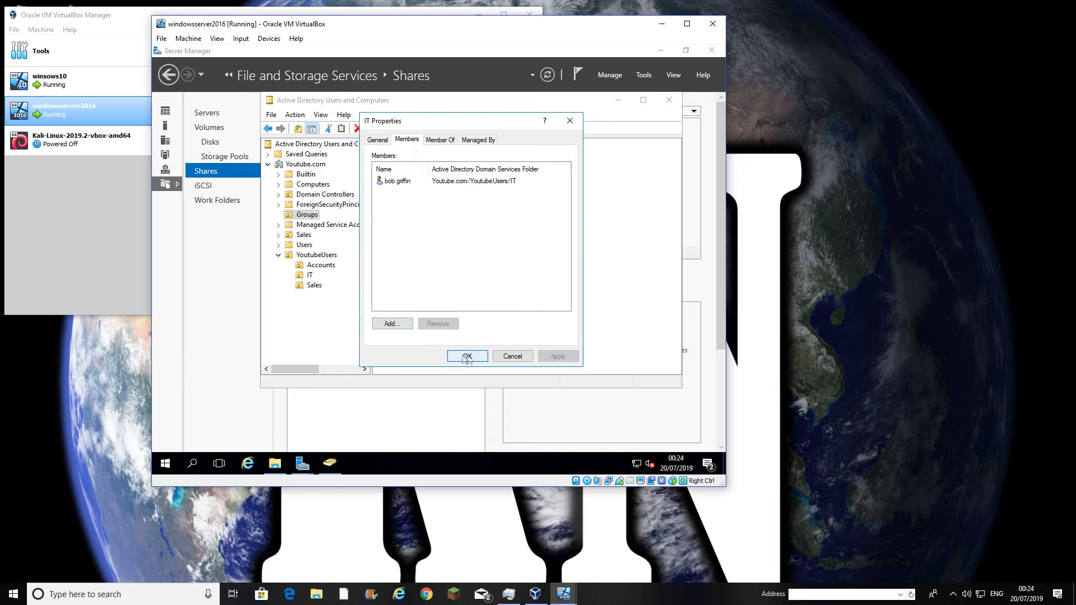
# - Add the user from the Sales unit as a member of the Sales group through the group's properties and apply the change
pyautogui.click(467, 356)
pyautogui.click(393, 179)
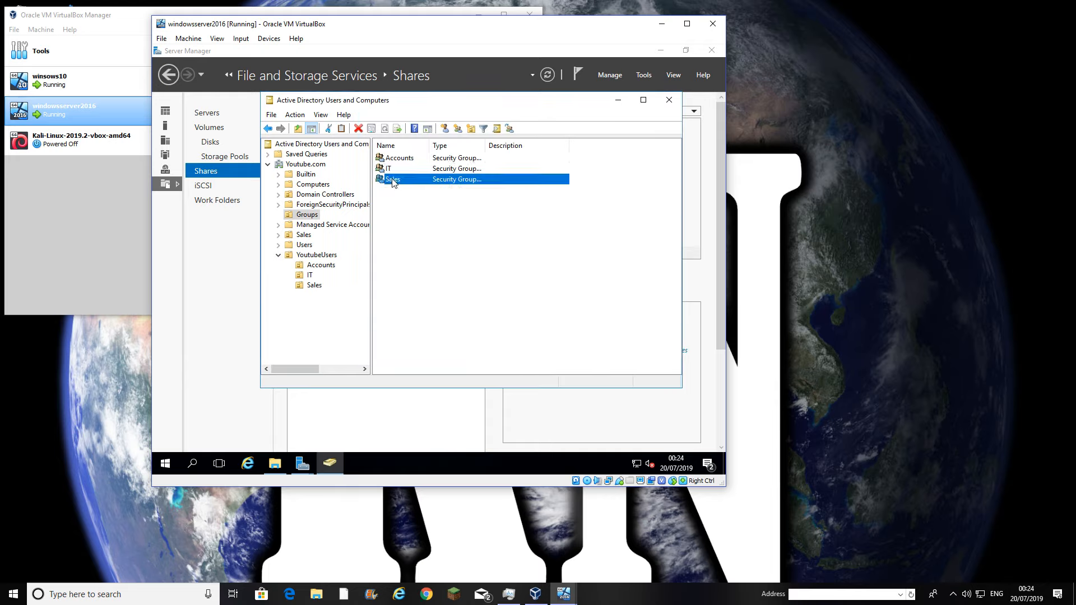
pyautogui.click(312, 286)
pyautogui.click(307, 215)
pyautogui.rightClick(399, 180)
pyautogui.click(442, 287)
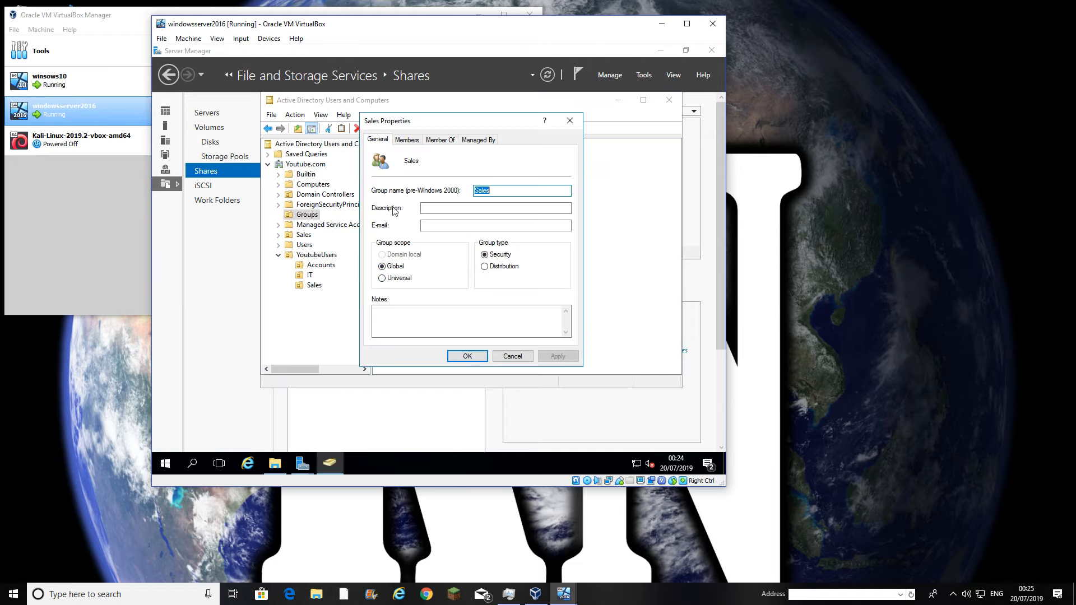
pyautogui.click(407, 140)
pyautogui.click(392, 324)
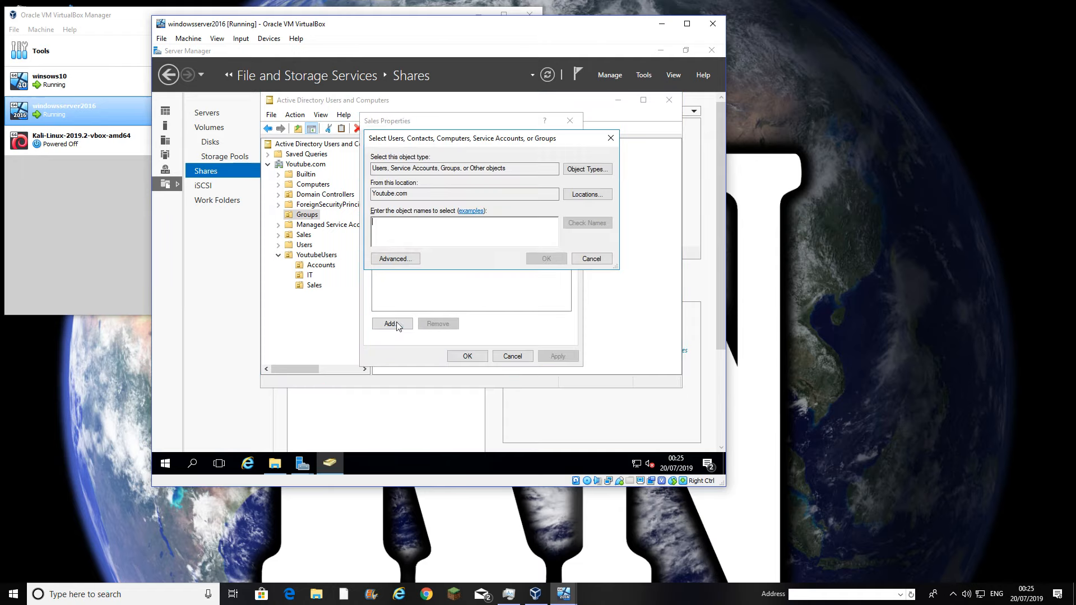
pyautogui.write('dean')
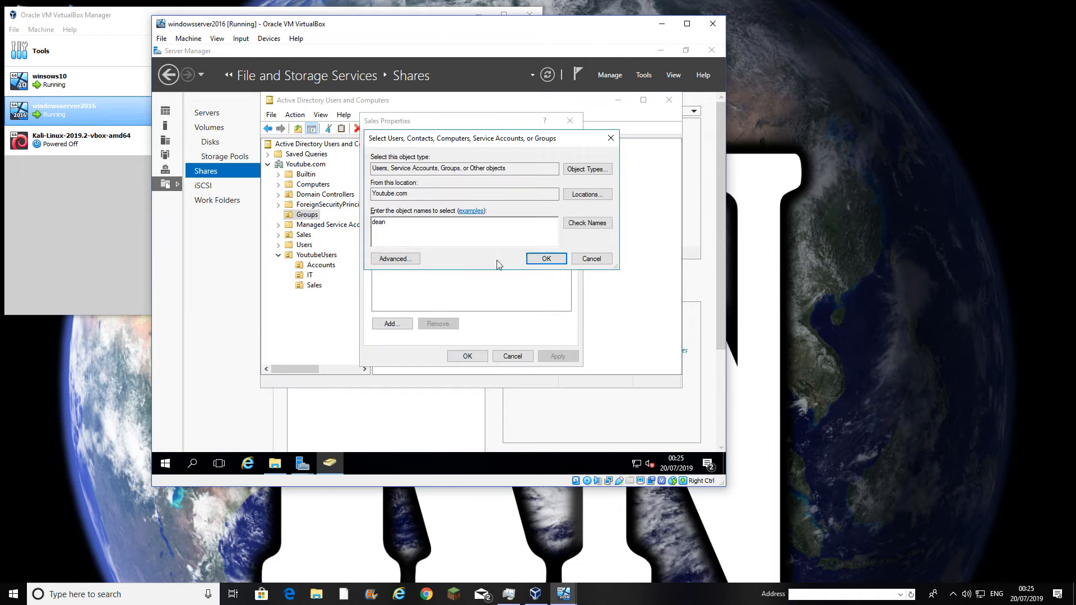
pyautogui.click(595, 227)
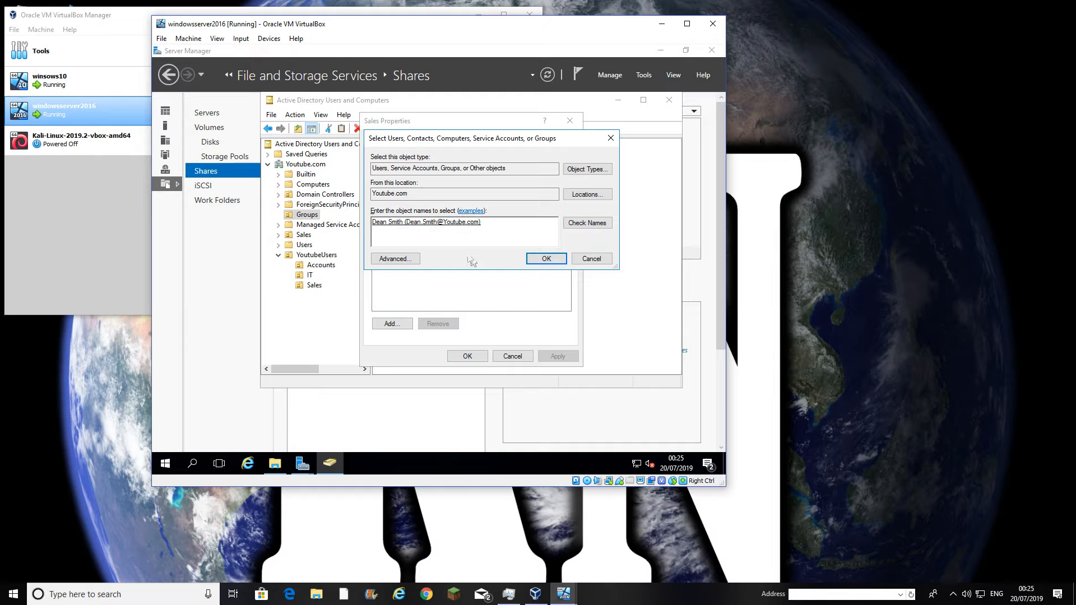
pyautogui.click(555, 260)
pyautogui.click(557, 357)
pyautogui.click(465, 357)
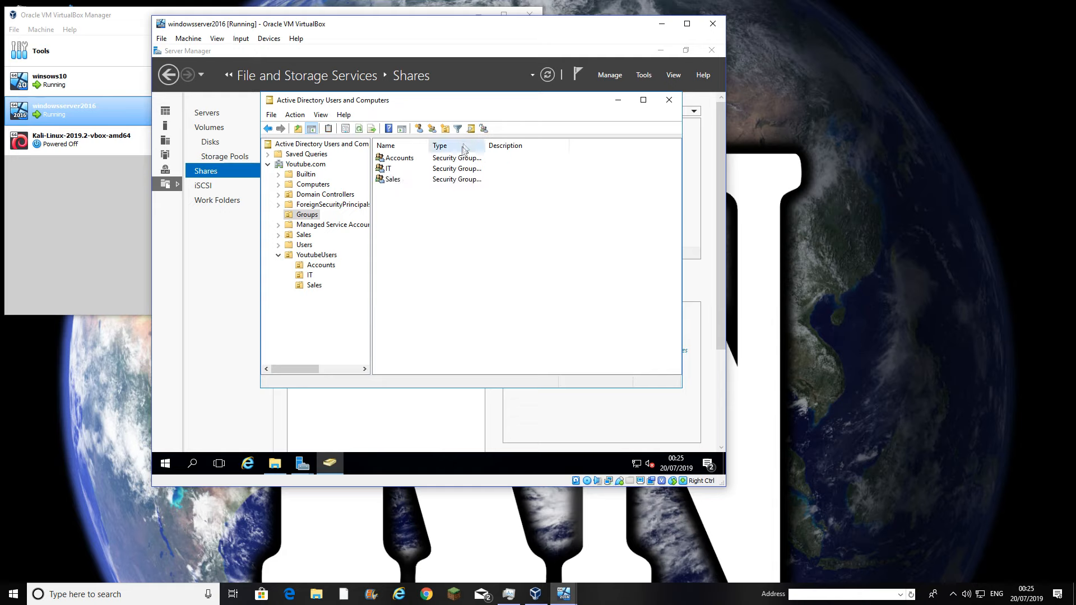
# - Return to the New Share Wizard and open the customizable folder permissions for Accounts$
pyautogui.click(406, 159)
pyautogui.click(392, 179)
pyautogui.click(391, 168)
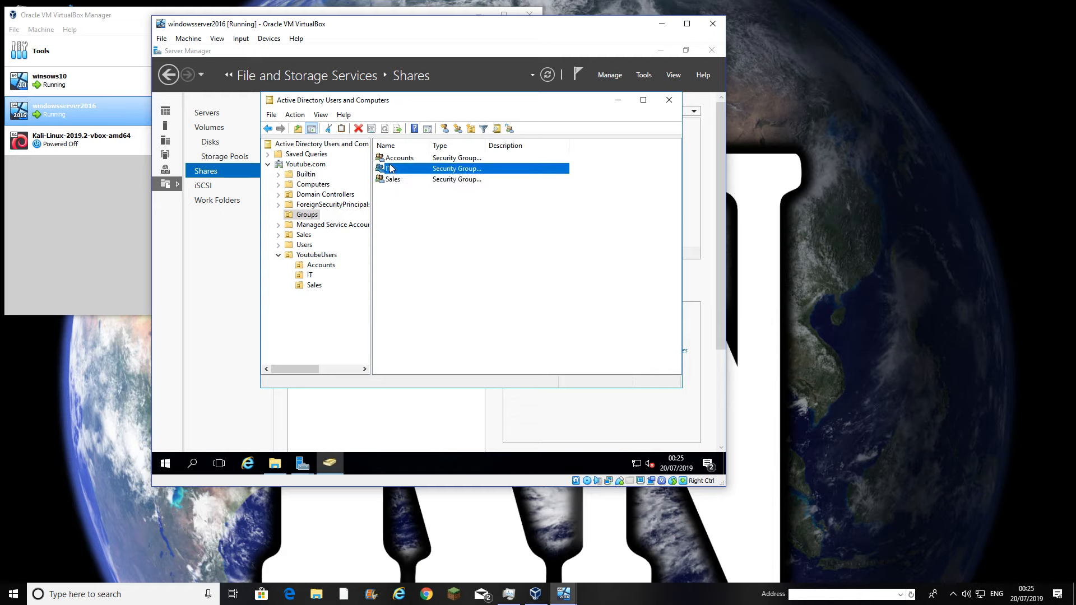
pyautogui.click(303, 463)
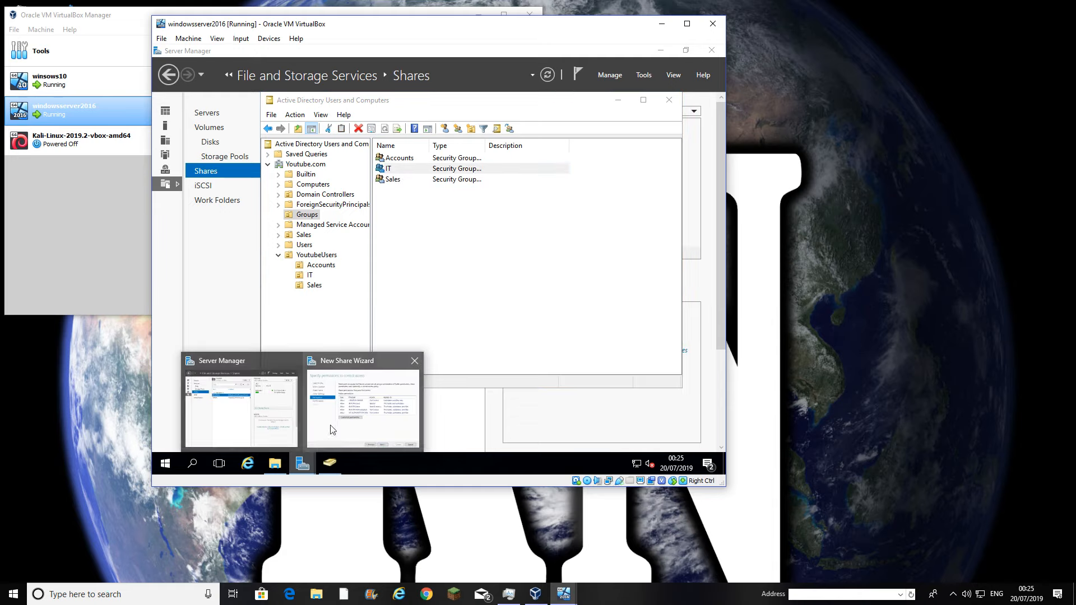
pyautogui.click(332, 430)
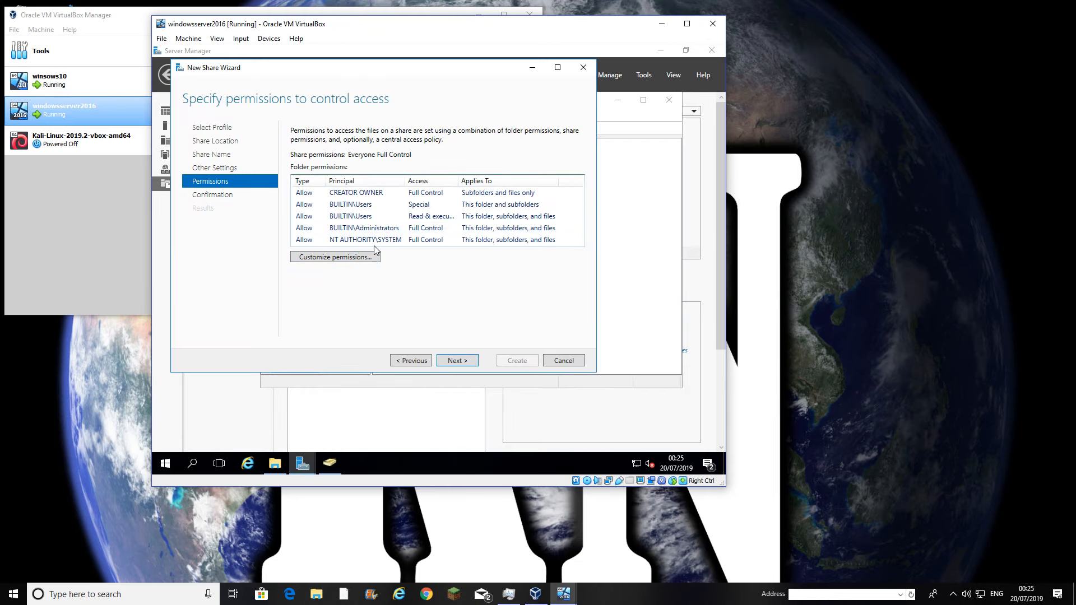
pyautogui.click(355, 258)
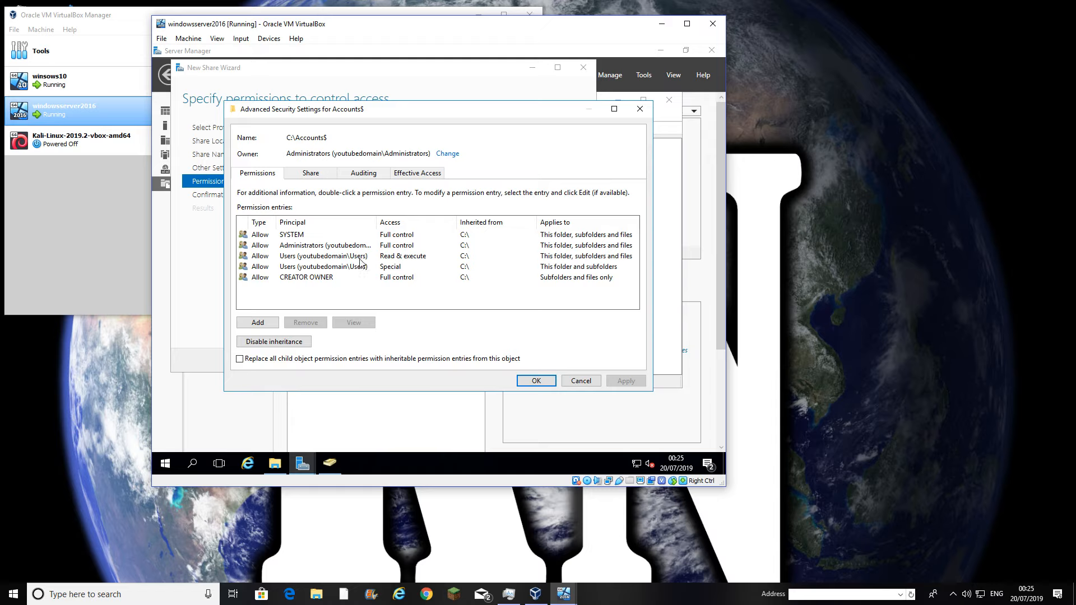
# - Try to remove both inherited Users entries, Read & execute and Special, from the Accounts$ permissions
pyautogui.click(360, 257)
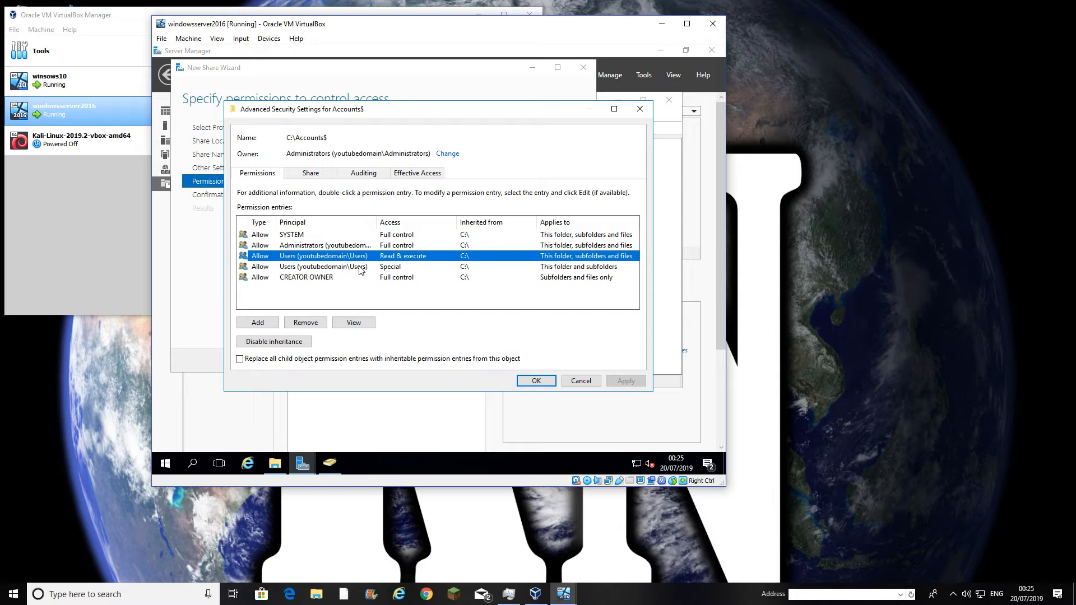
pyautogui.click(359, 267)
pyautogui.click(358, 258)
pyautogui.click(307, 323)
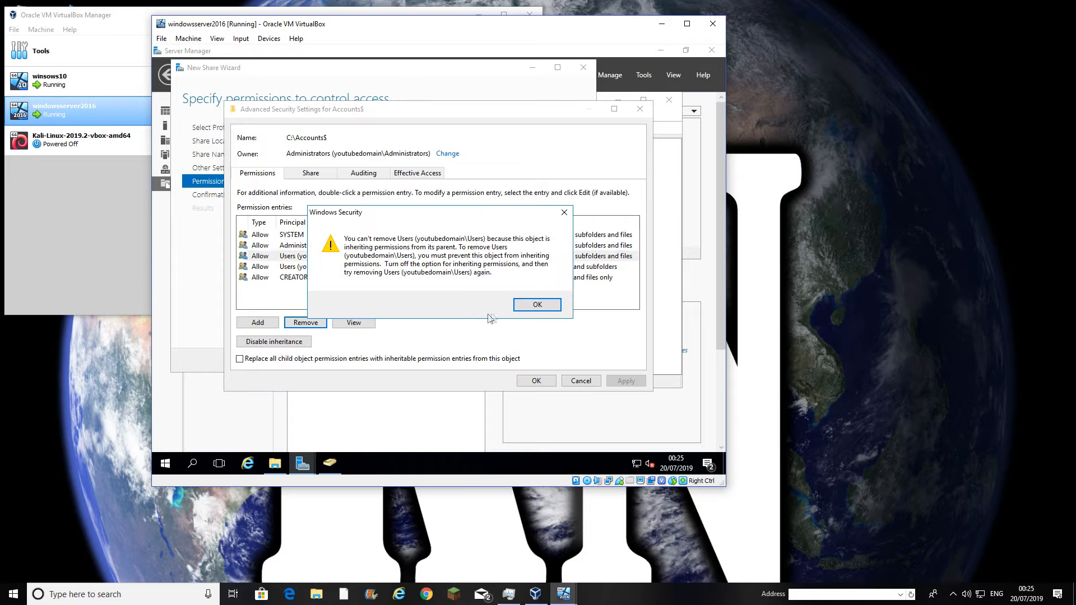
pyautogui.click(530, 308)
pyautogui.click(320, 266)
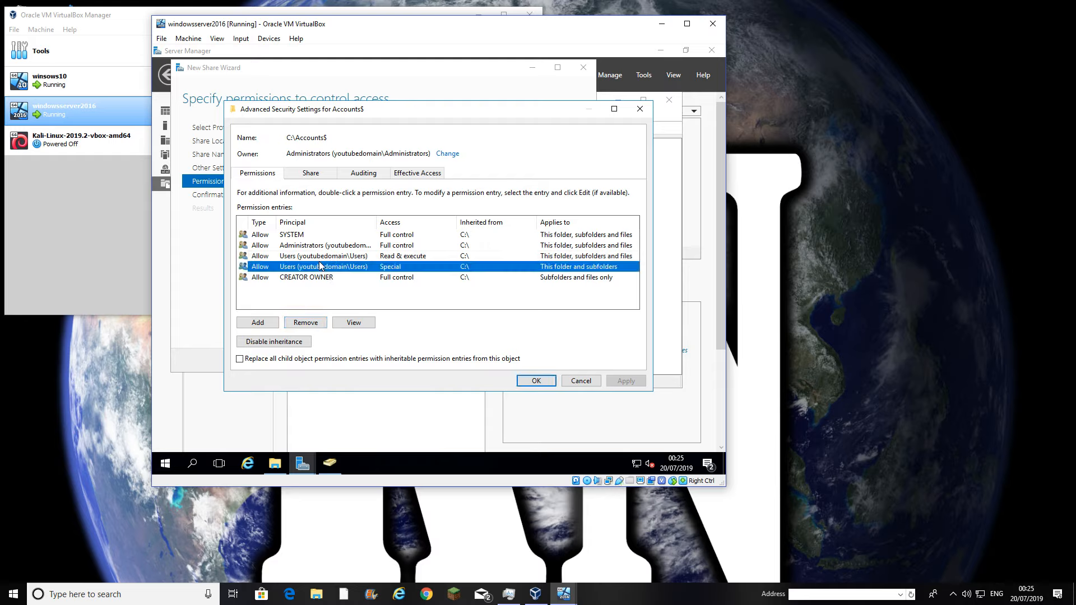
pyautogui.click(306, 323)
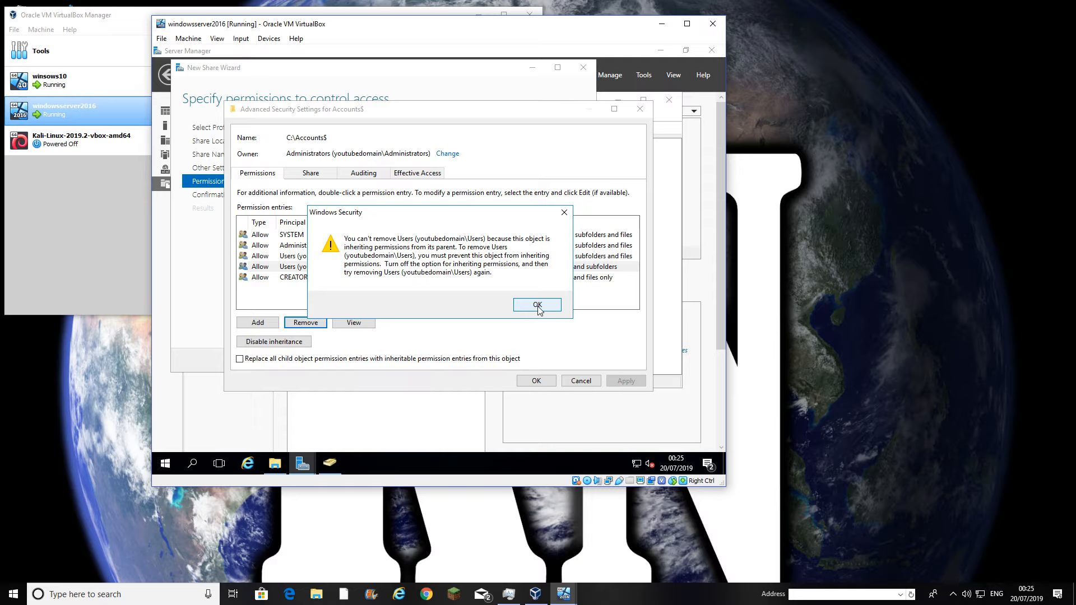
pyautogui.click(539, 307)
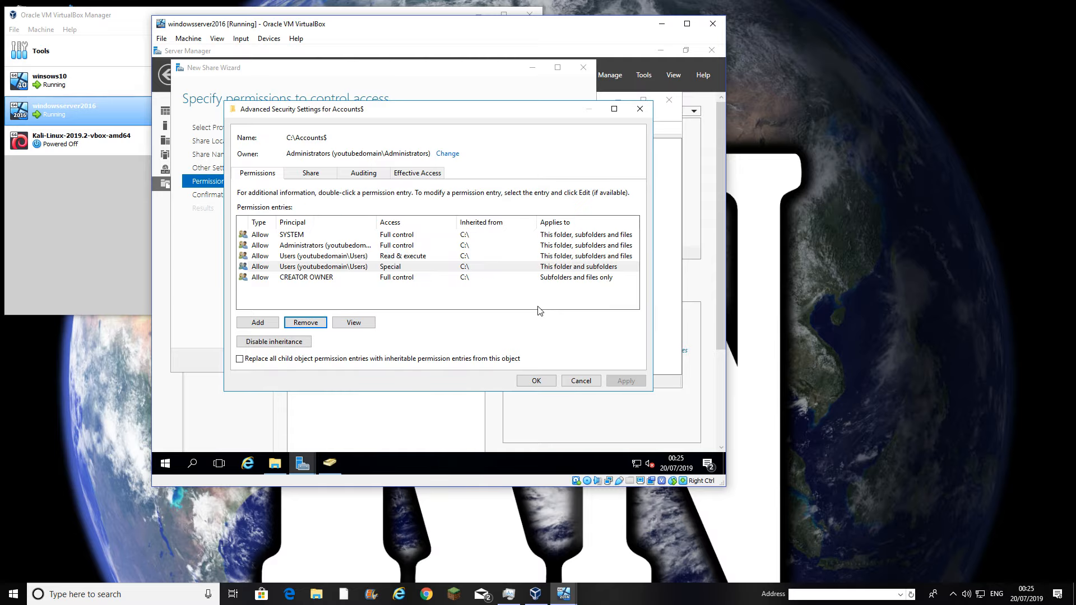
# - Disable inheritance on the Accounts$ folder and remove all inherited permissions from it
pyautogui.click(274, 342)
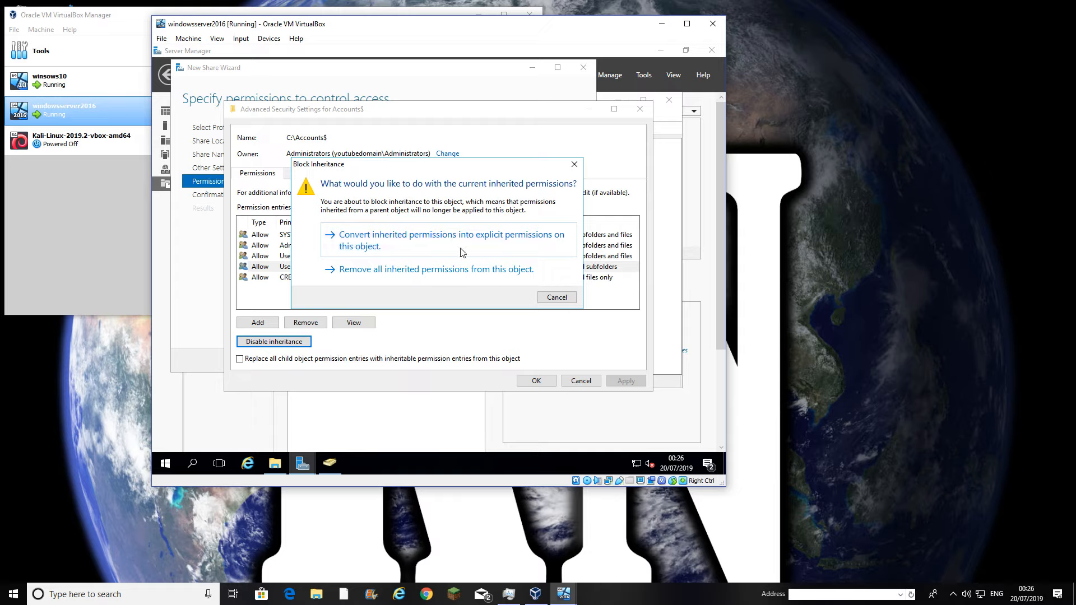
pyautogui.click(431, 272)
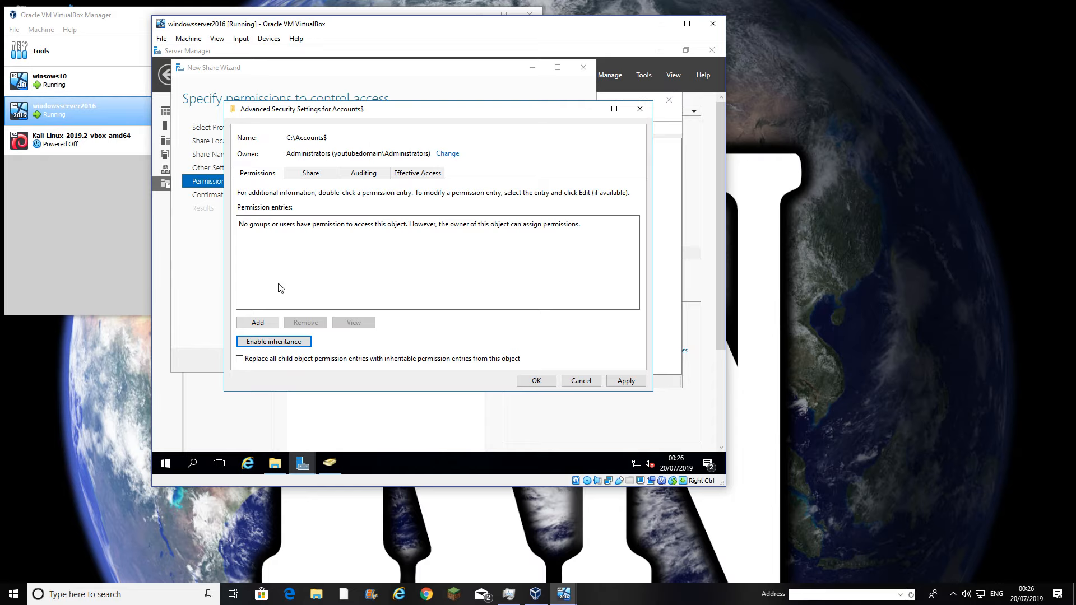
# - Add a permission entry that allows the Accounts group full control of the Accounts$ folder, subfolders and files
pyautogui.click(262, 324)
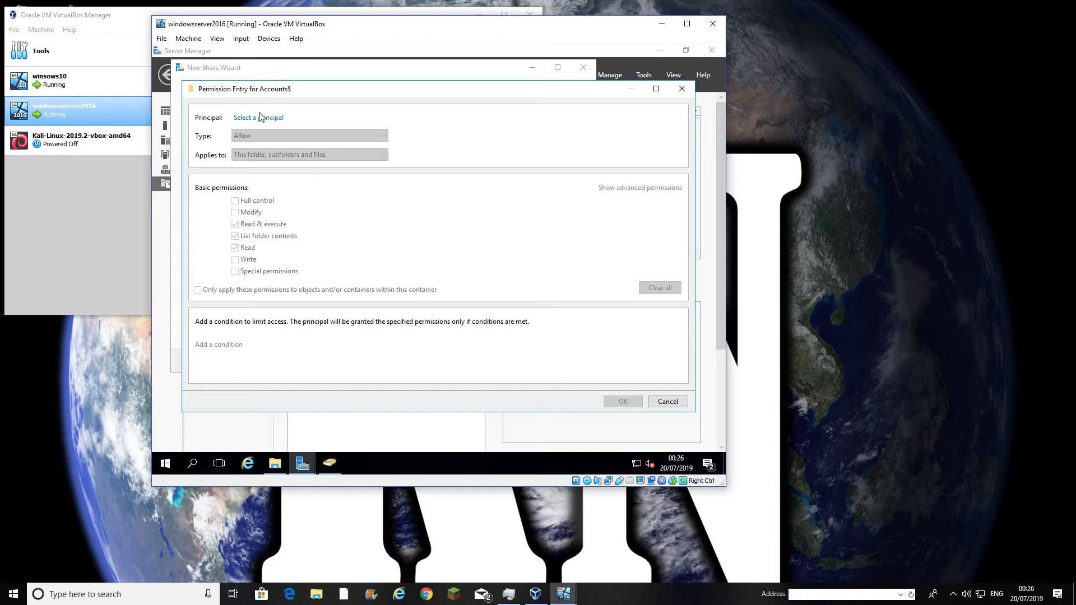
pyautogui.click(260, 117)
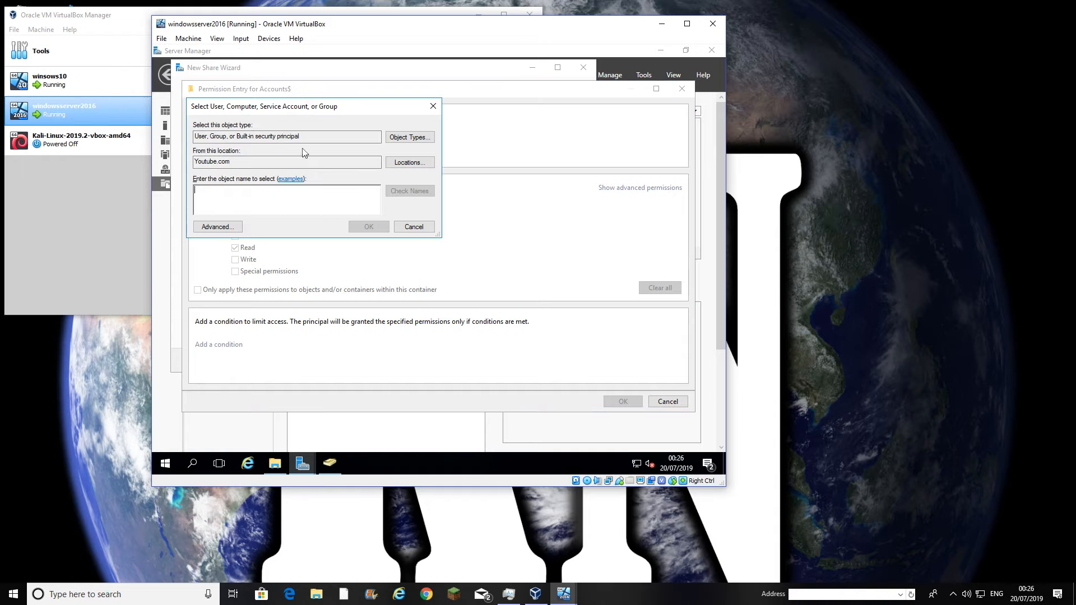
pyautogui.moveTo(294, 108); pyautogui.dragTo(359, 132)
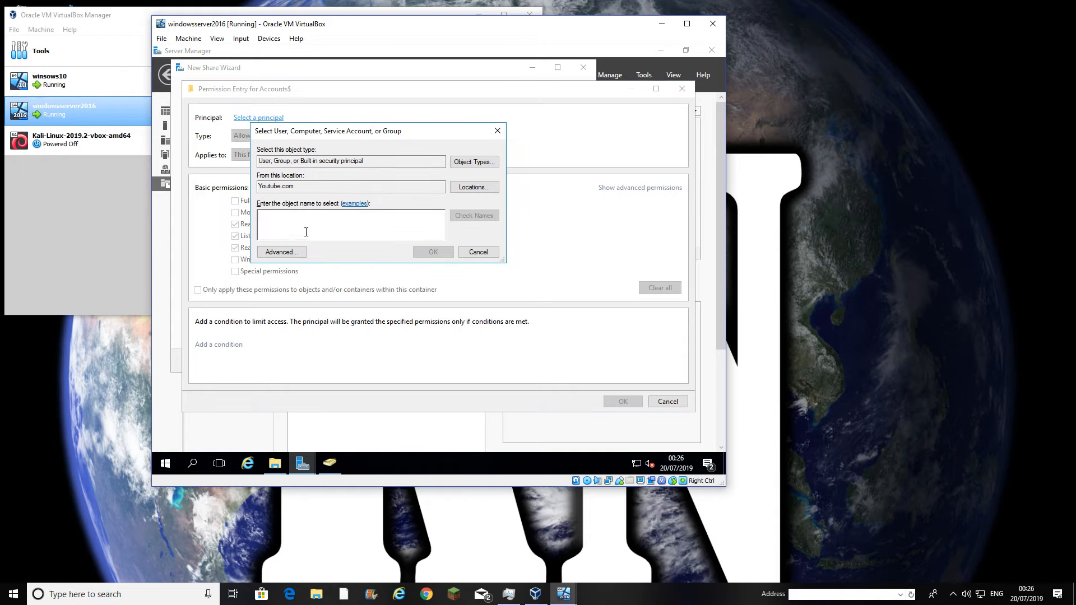
pyautogui.write('accounts')
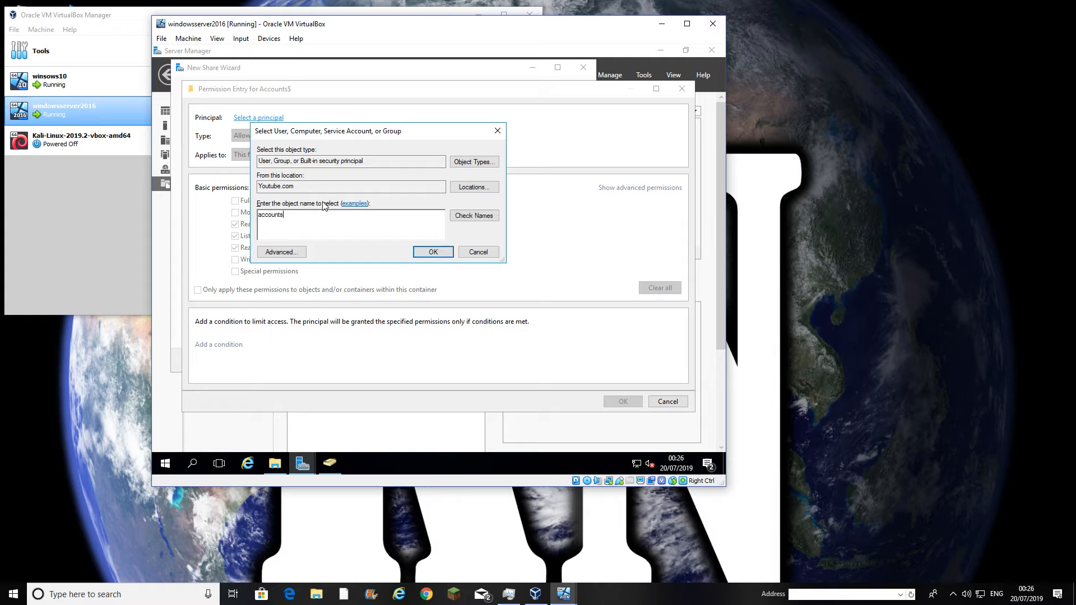
pyautogui.click(458, 216)
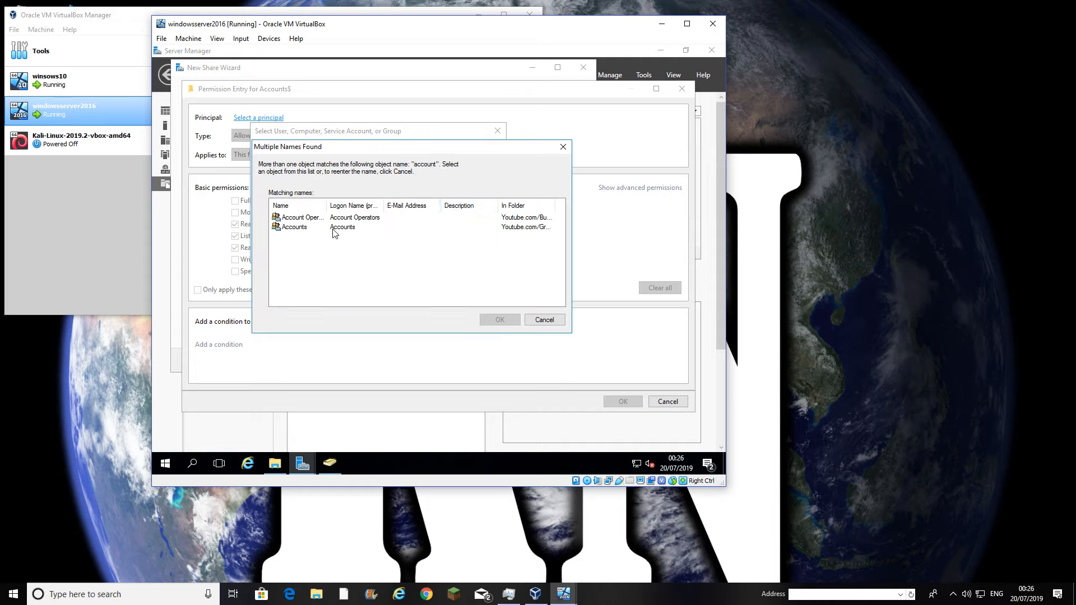
pyautogui.click(334, 230)
pyautogui.click(332, 220)
pyautogui.click(331, 229)
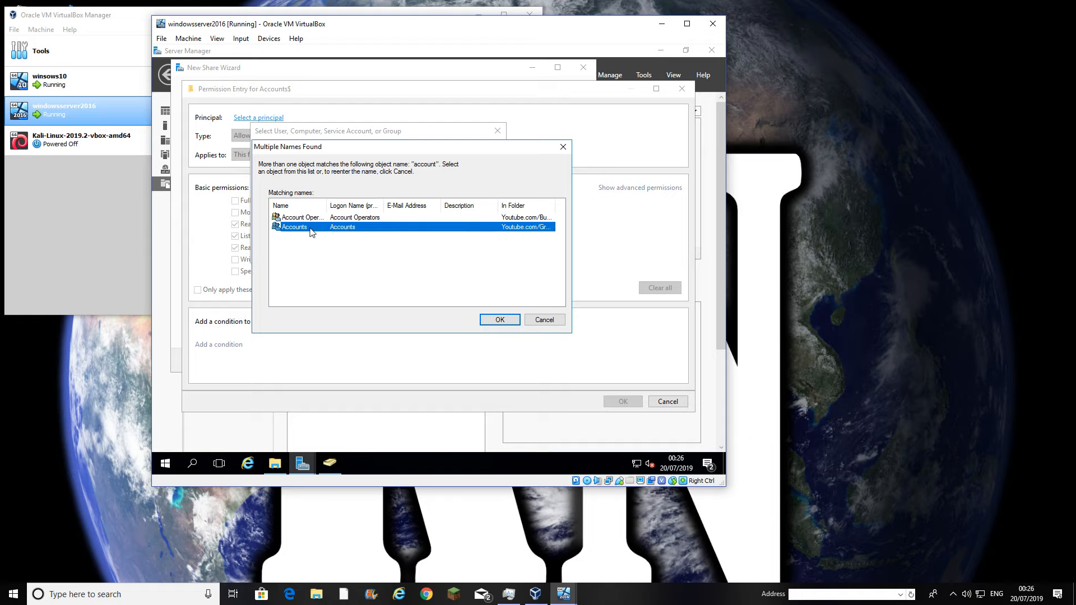
pyautogui.click(499, 320)
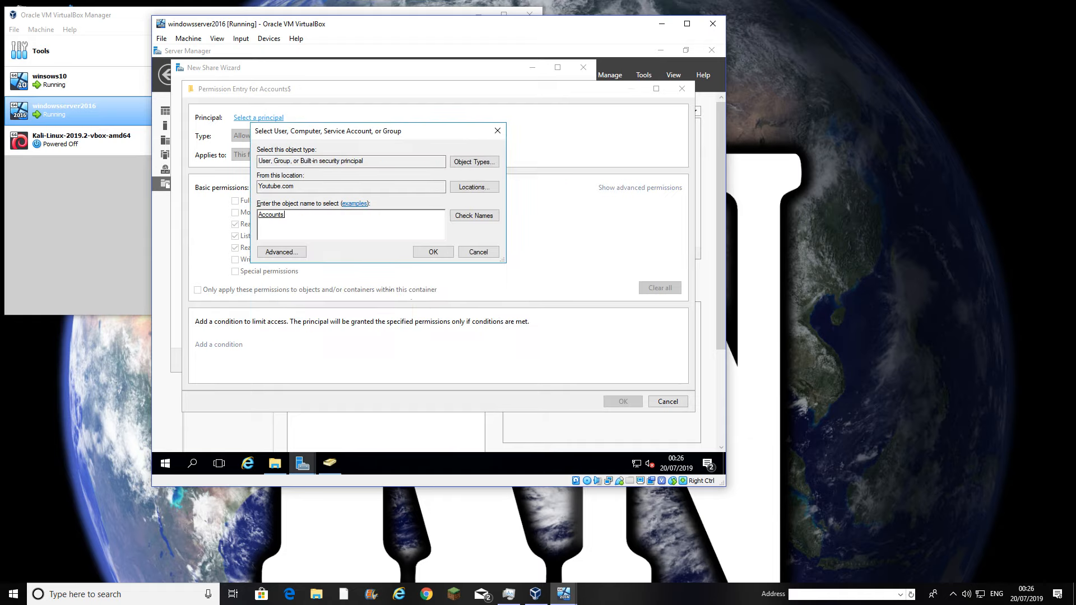
pyautogui.click(432, 251)
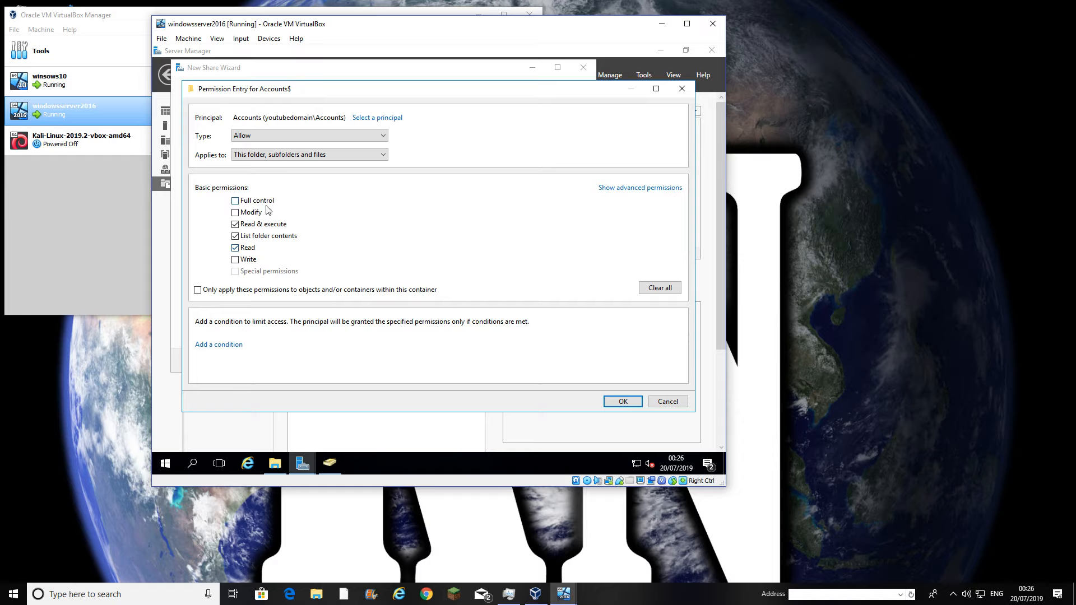
pyautogui.click(262, 202)
pyautogui.click(629, 404)
pyautogui.click(317, 298)
# - Add a permission entry that allows the Domain Admins group full control of the Accounts$ folder, subfolders and files
pyautogui.click(258, 323)
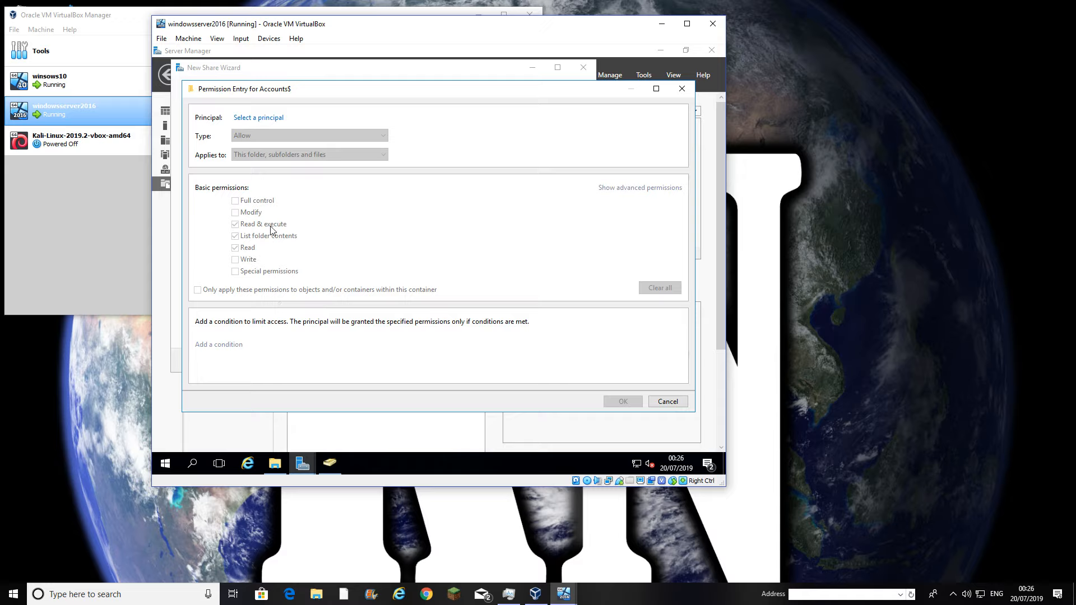
pyautogui.click(261, 119)
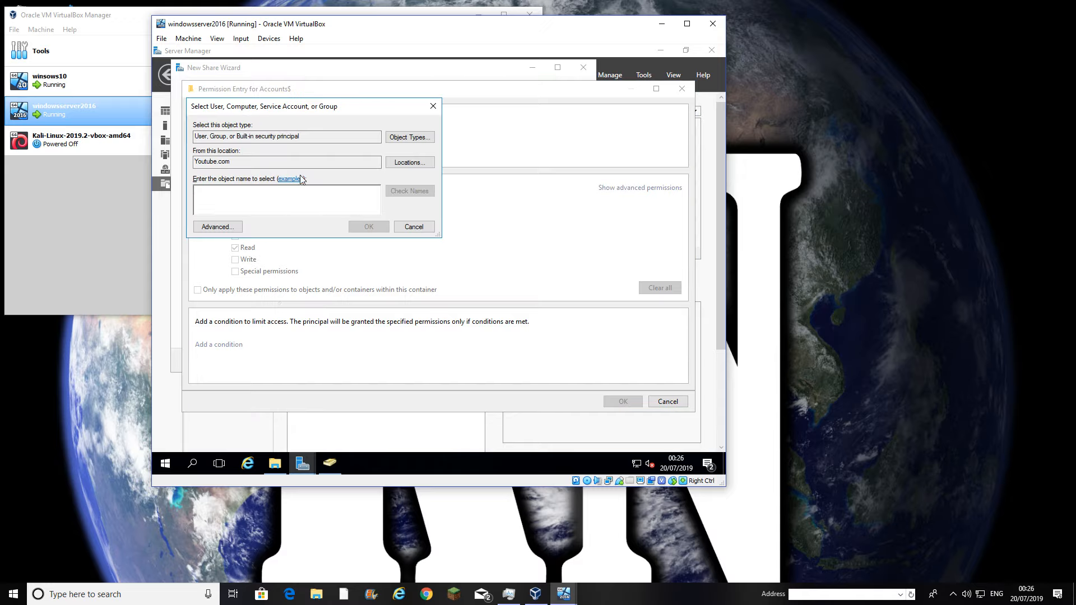
pyautogui.write('it')
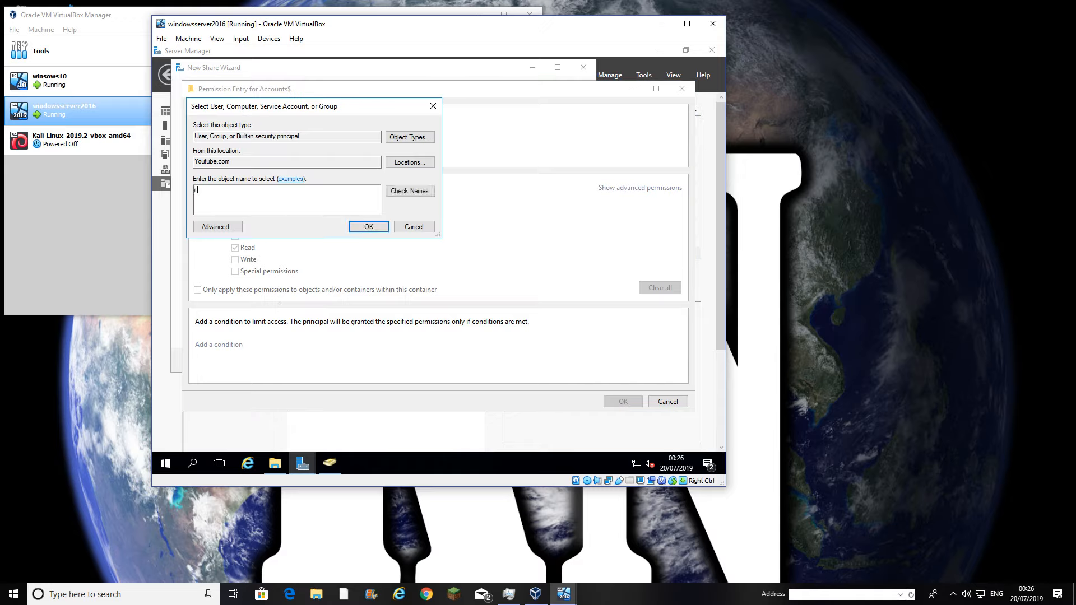
pyautogui.press('BackSpace')
pyautogui.press('BackSpace')
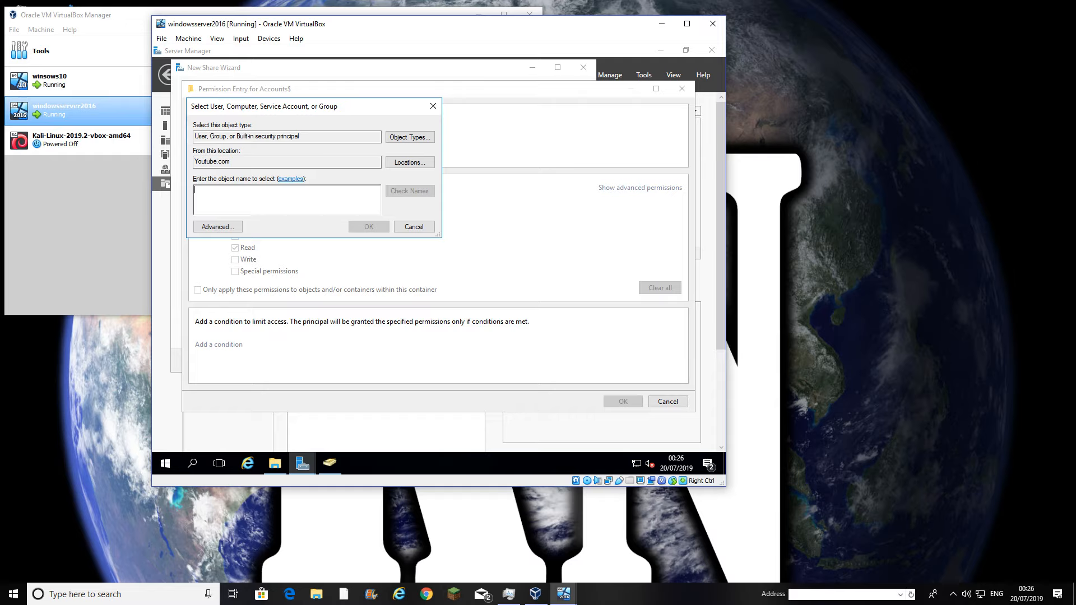
pyautogui.write('domain')
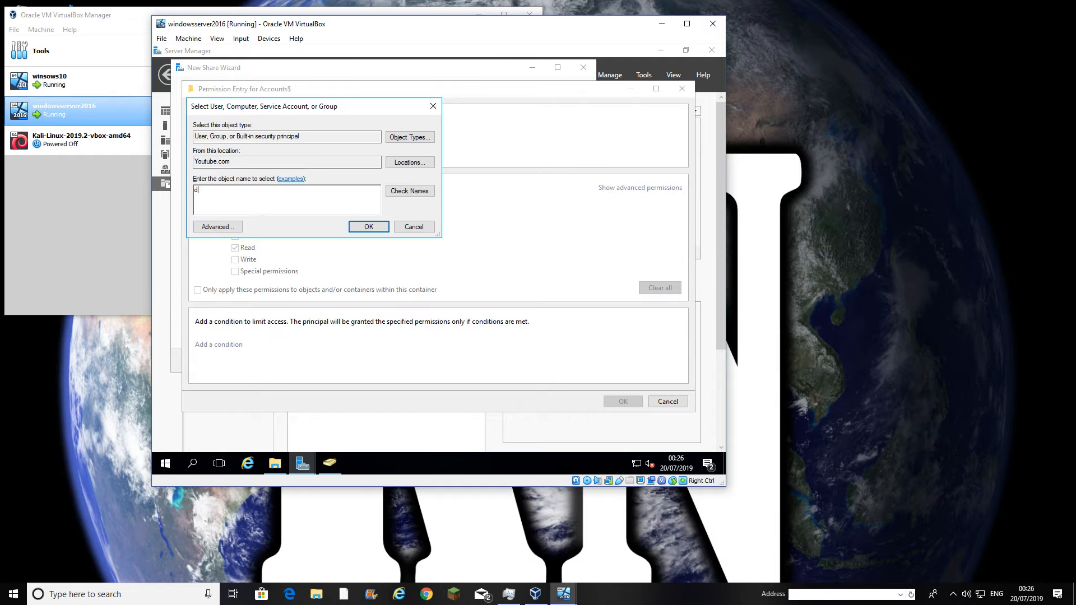
pyautogui.click(407, 191)
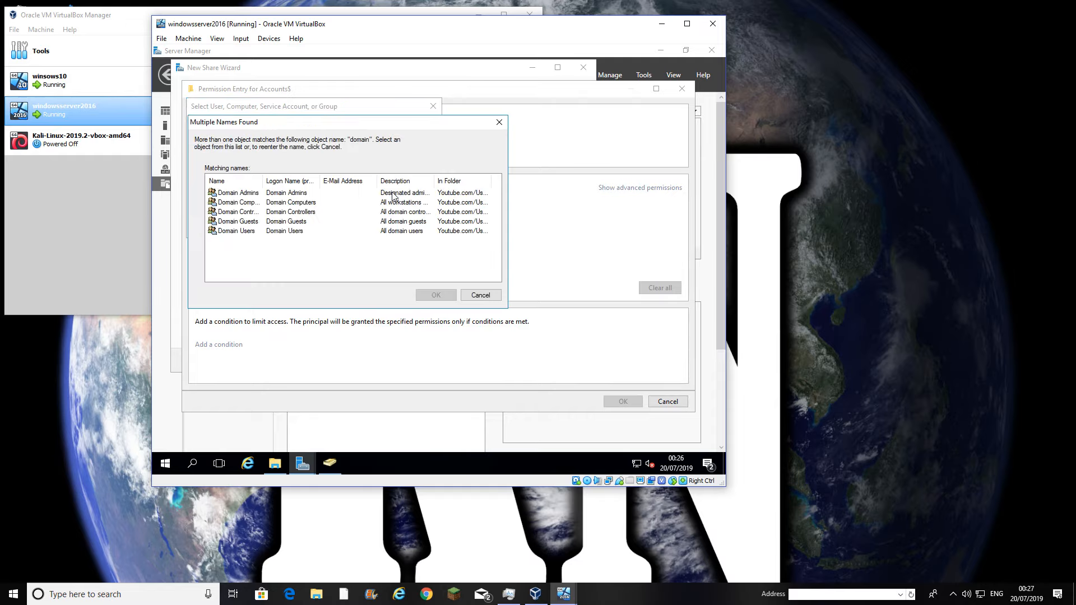
pyautogui.click(285, 194)
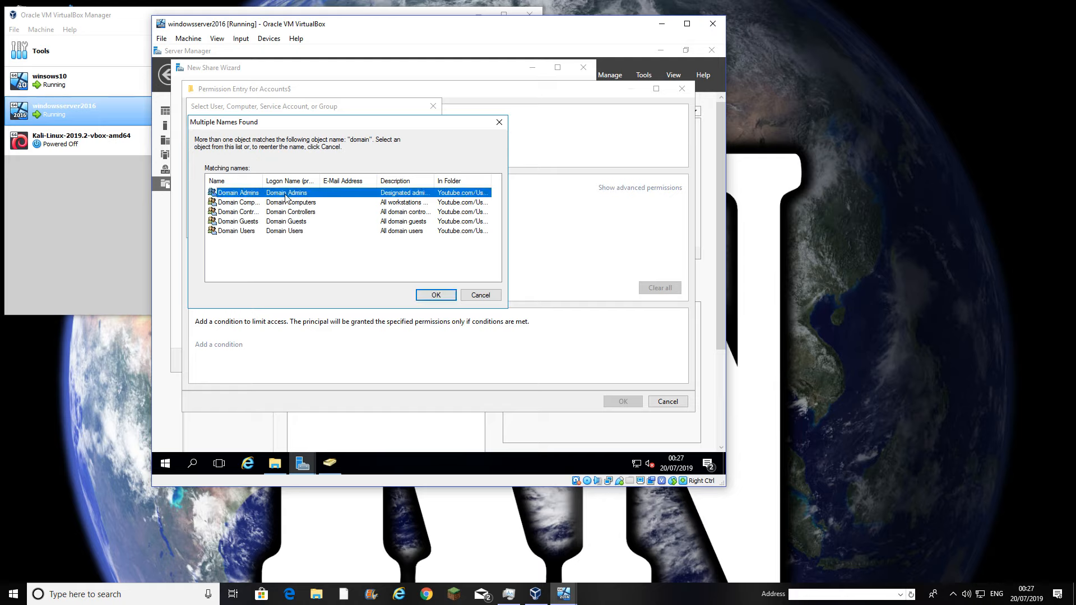
pyautogui.click(436, 295)
pyautogui.click(367, 229)
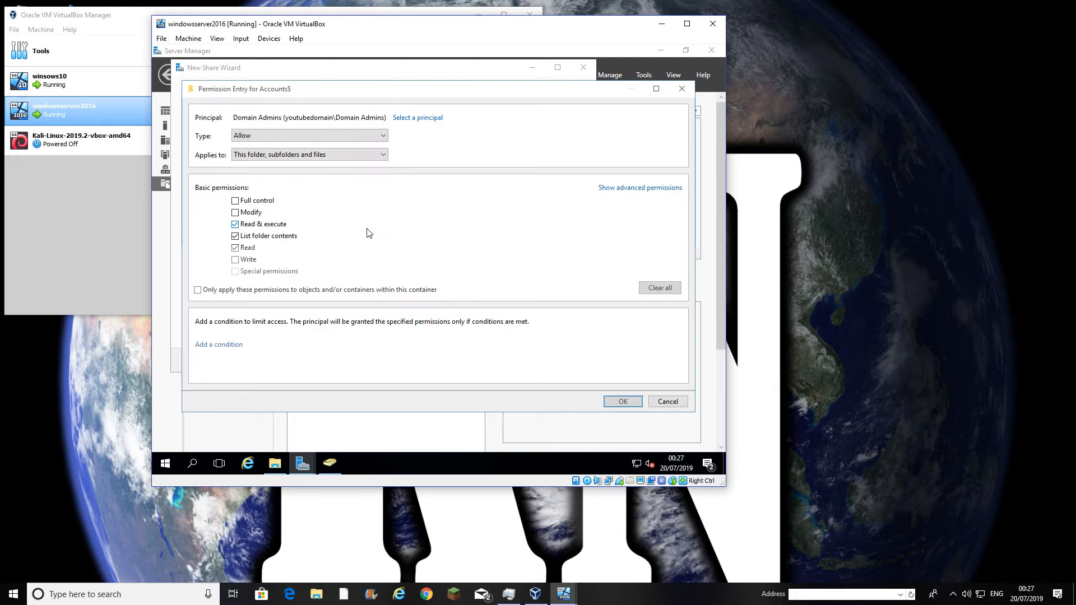
pyautogui.click(257, 201)
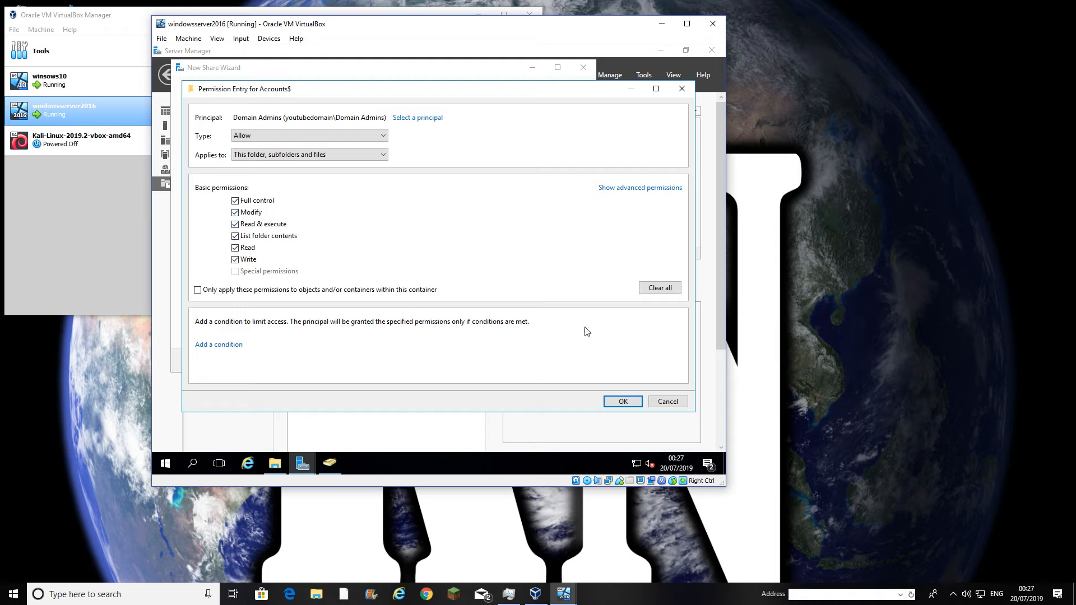
pyautogui.click(621, 404)
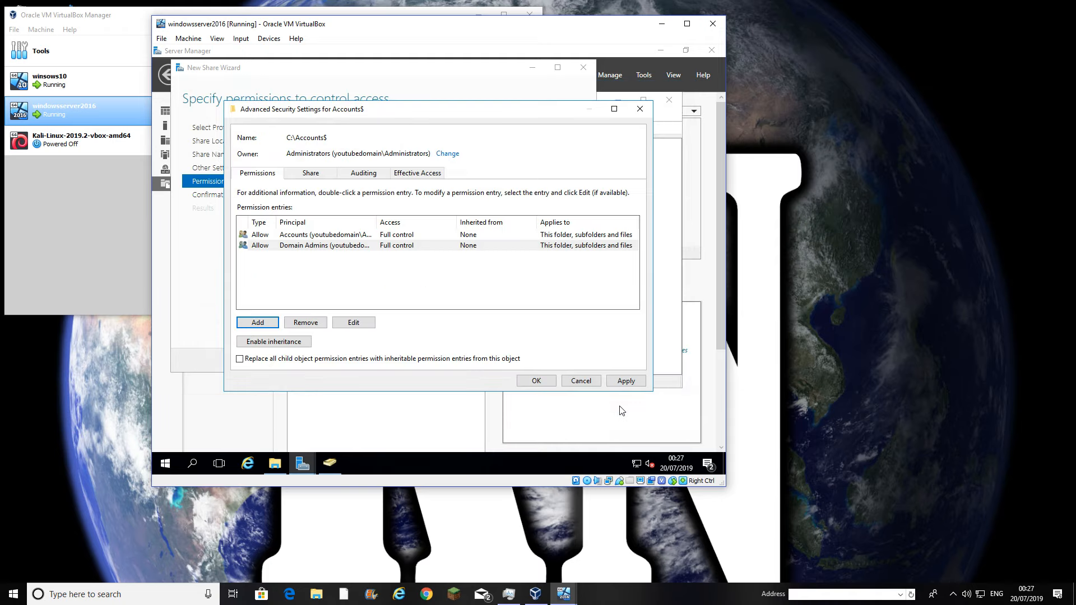
# - Apply the Accounts and Domain Admins permissions to the Accounts$ folder and create the Accounts$ share
pyautogui.click(319, 236)
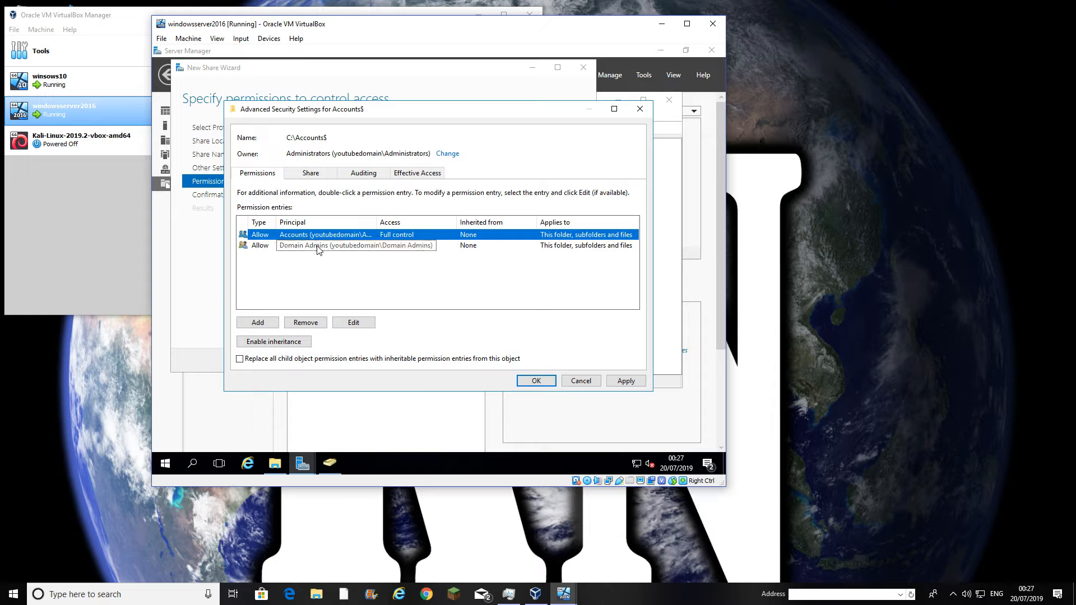
pyautogui.click(318, 250)
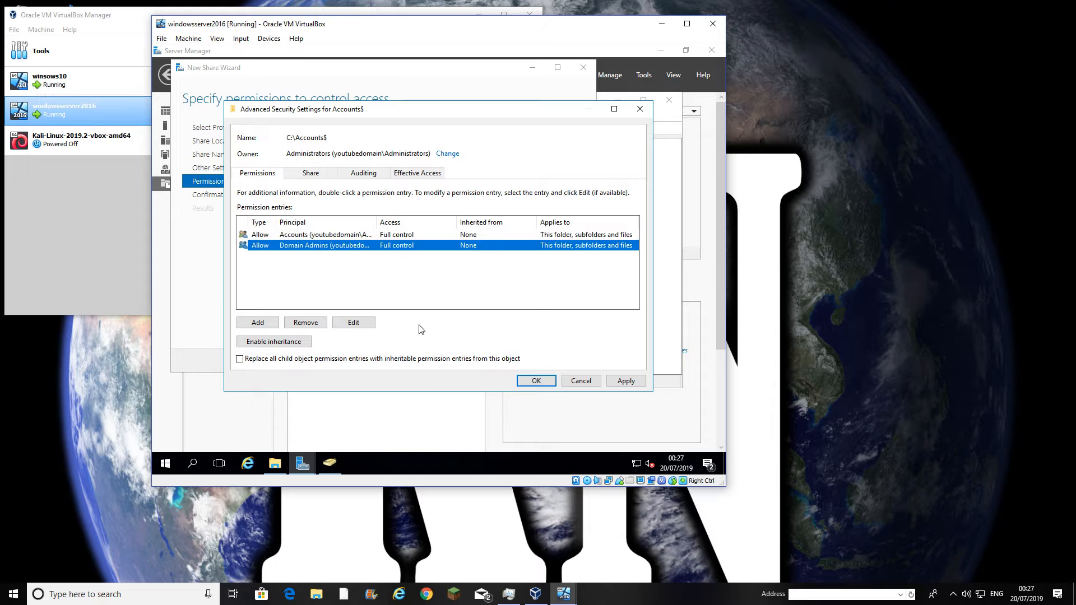
pyautogui.click(624, 381)
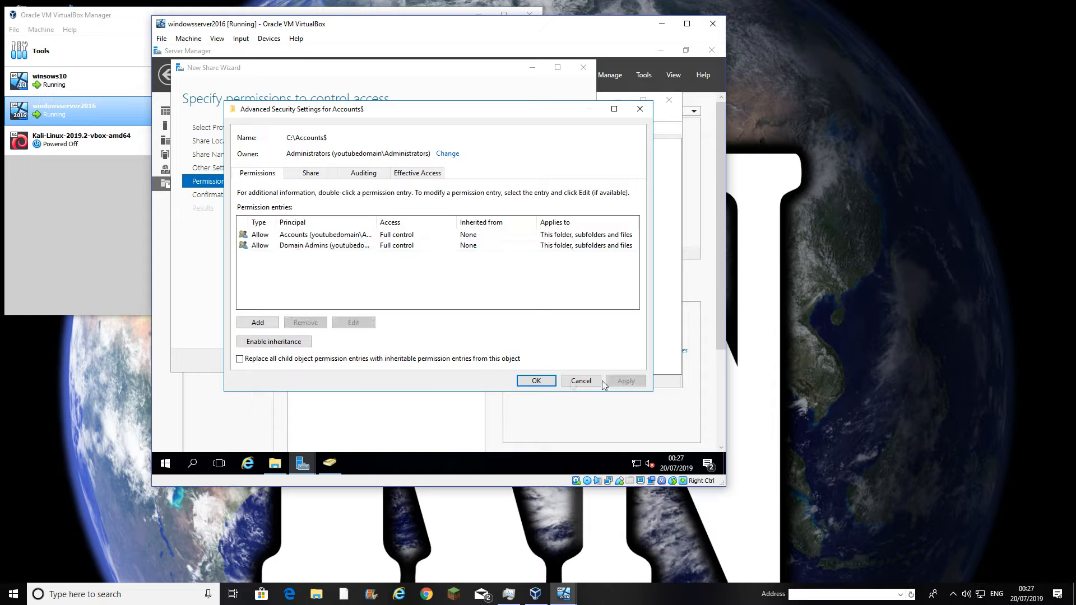
pyautogui.click(536, 381)
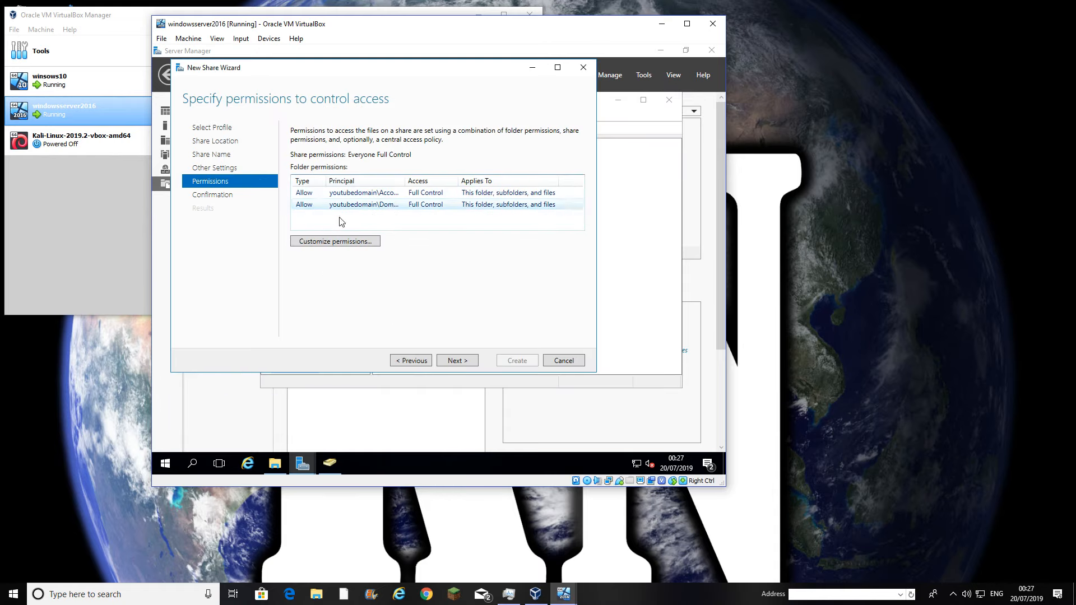
pyautogui.click(461, 361)
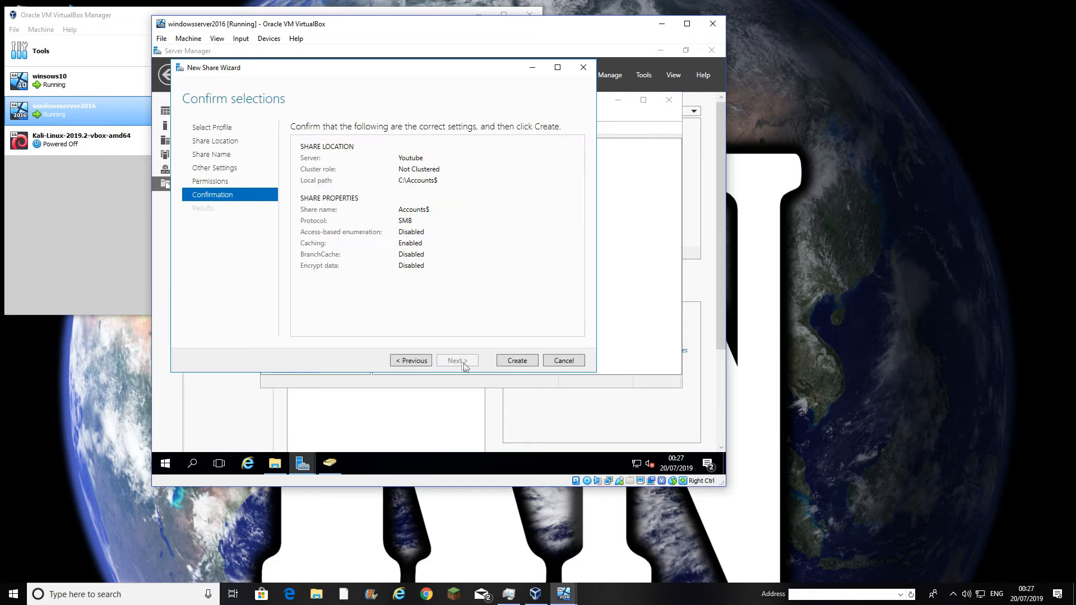
pyautogui.click(511, 363)
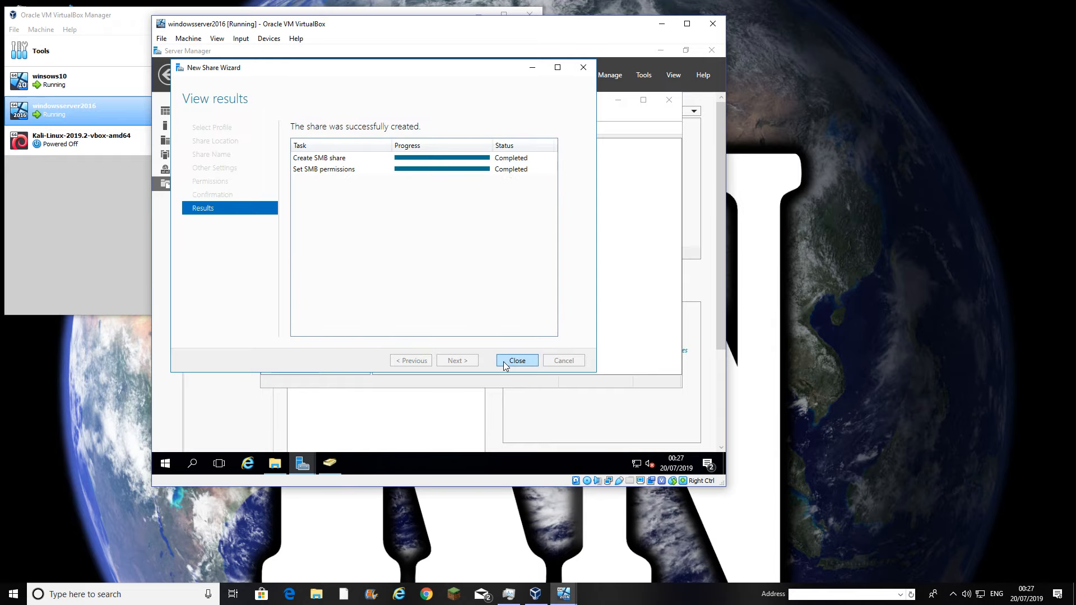
pyautogui.click(516, 362)
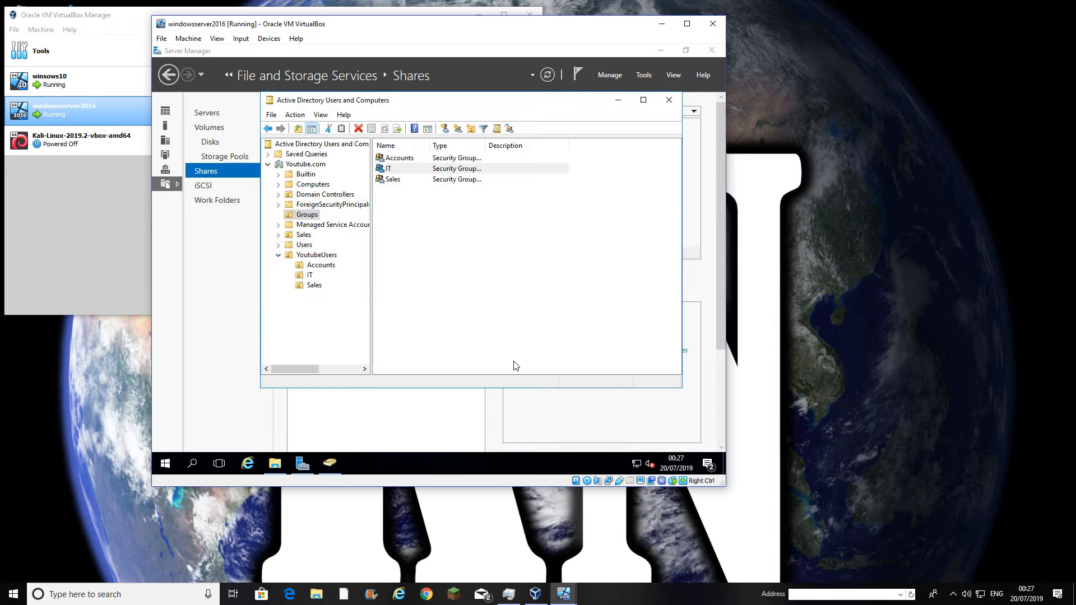
# - Switch to the Windows 10 virtual machine and begin signing in as another user by entering the account's user name
pyautogui.click(445, 159)
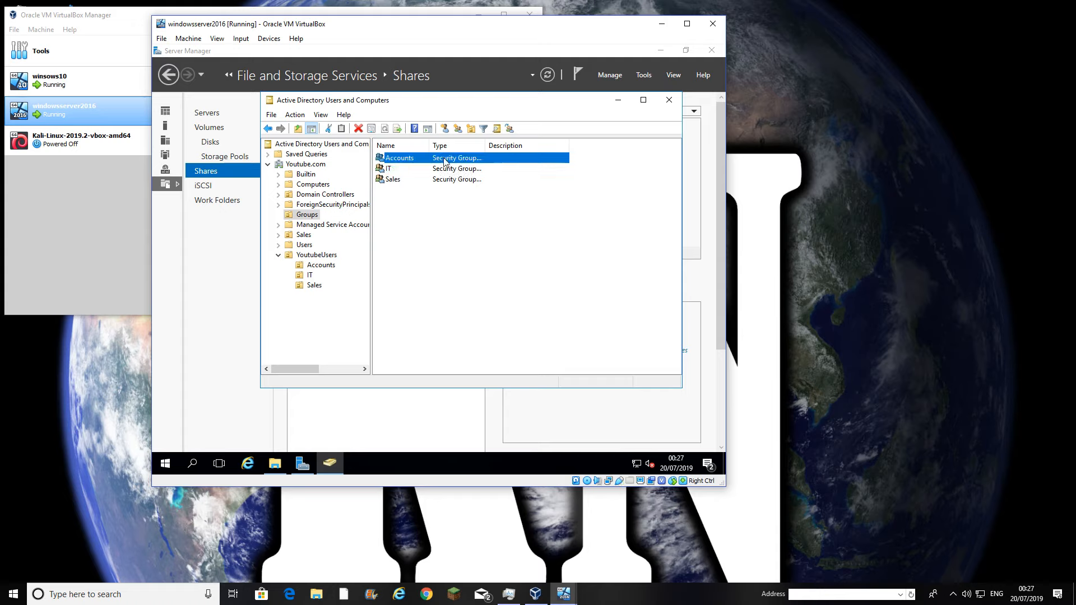
pyautogui.moveTo(520, 107); pyautogui.dragTo(436, 101)
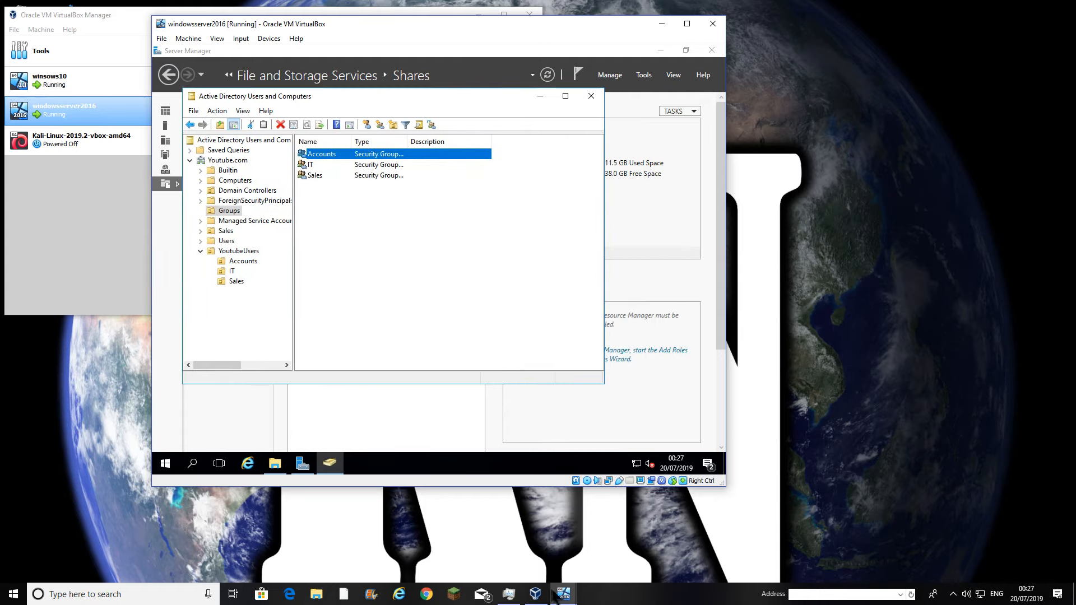
pyautogui.moveTo(564, 593)
pyautogui.click(583, 530)
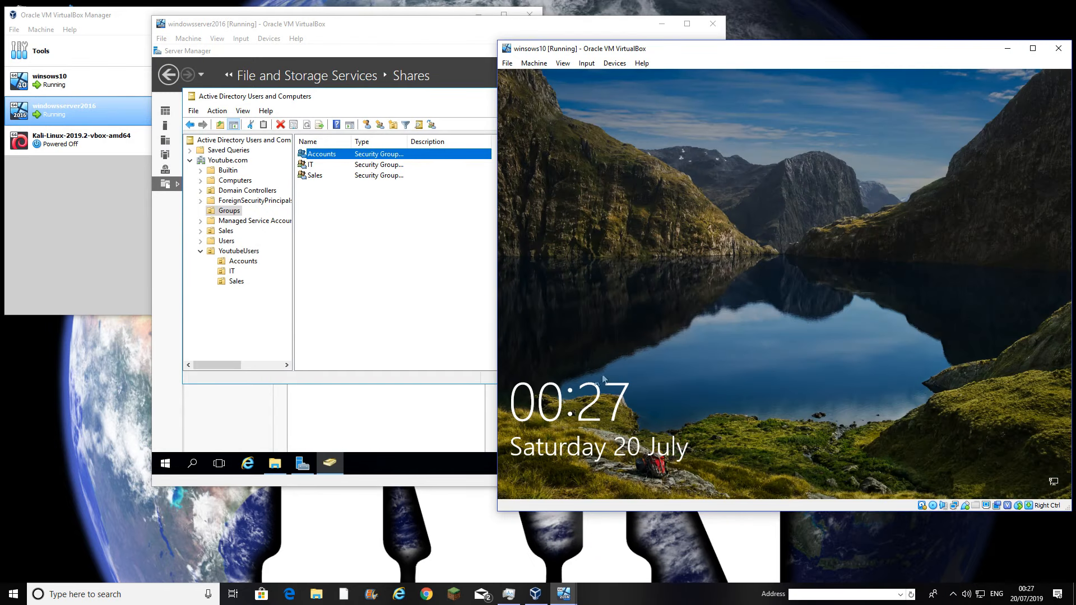
pyautogui.click(789, 305)
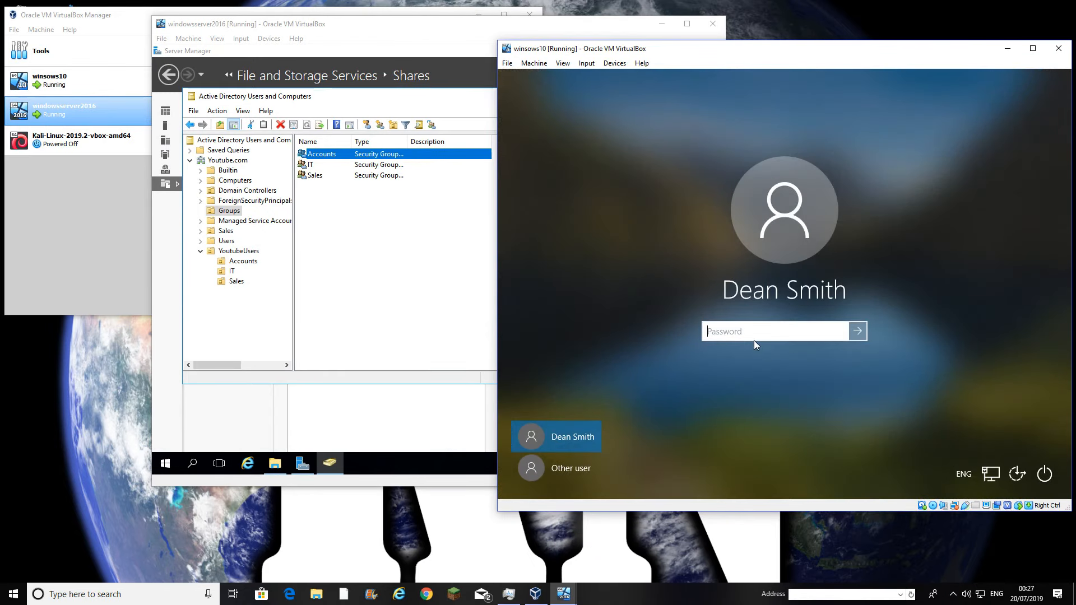
pyautogui.click(555, 468)
pyautogui.write('andrew.')
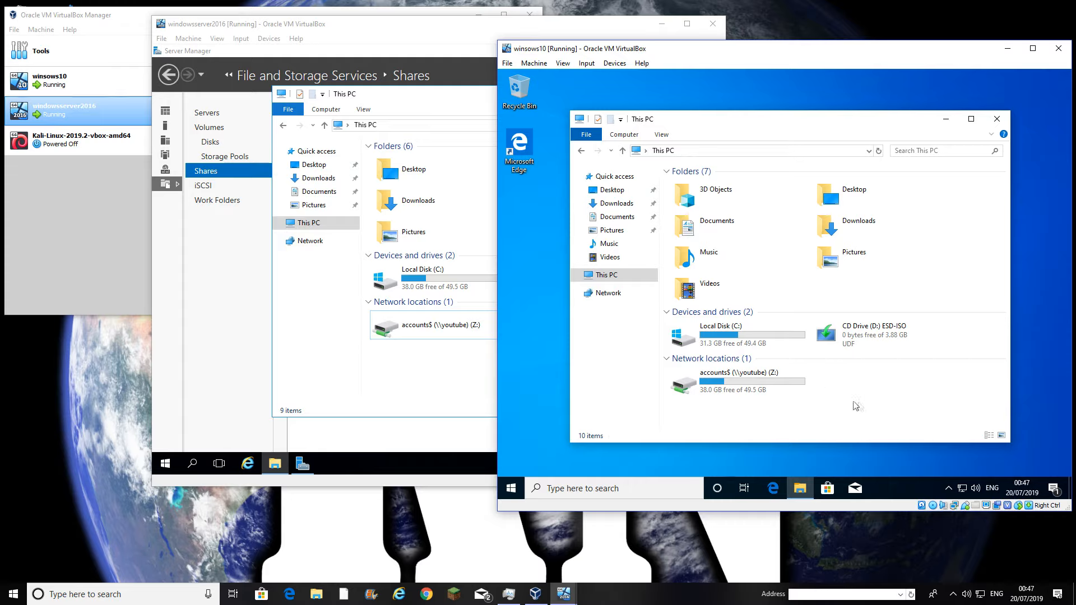
# - Create a text document named hello in the mapped accounts$ (Z:) network drive on the Windows 10 machine
pyautogui.click(493, 283)
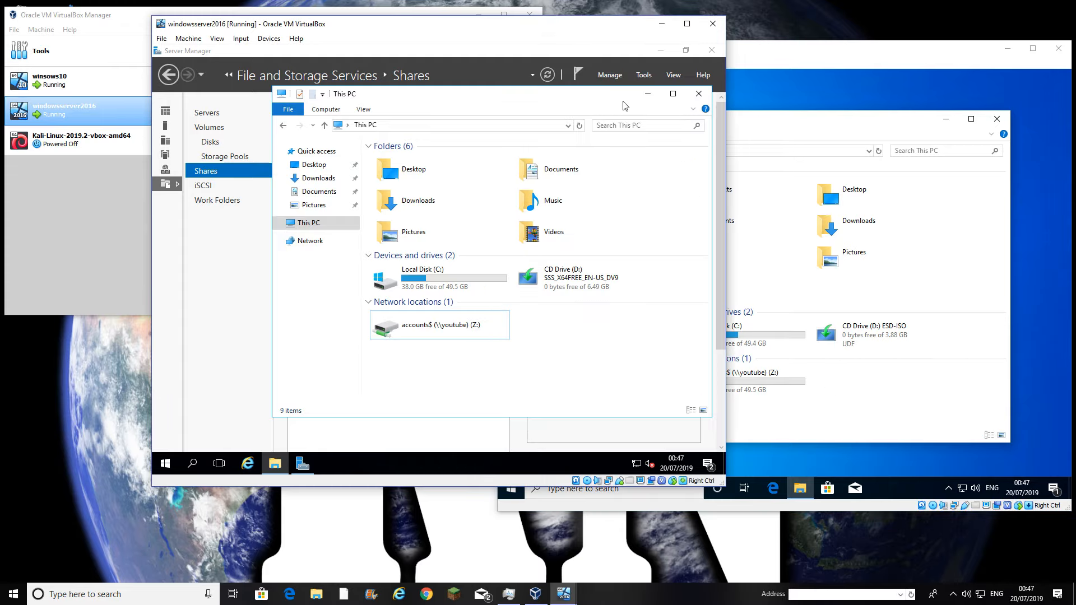
pyautogui.click(660, 97)
pyautogui.click(731, 374)
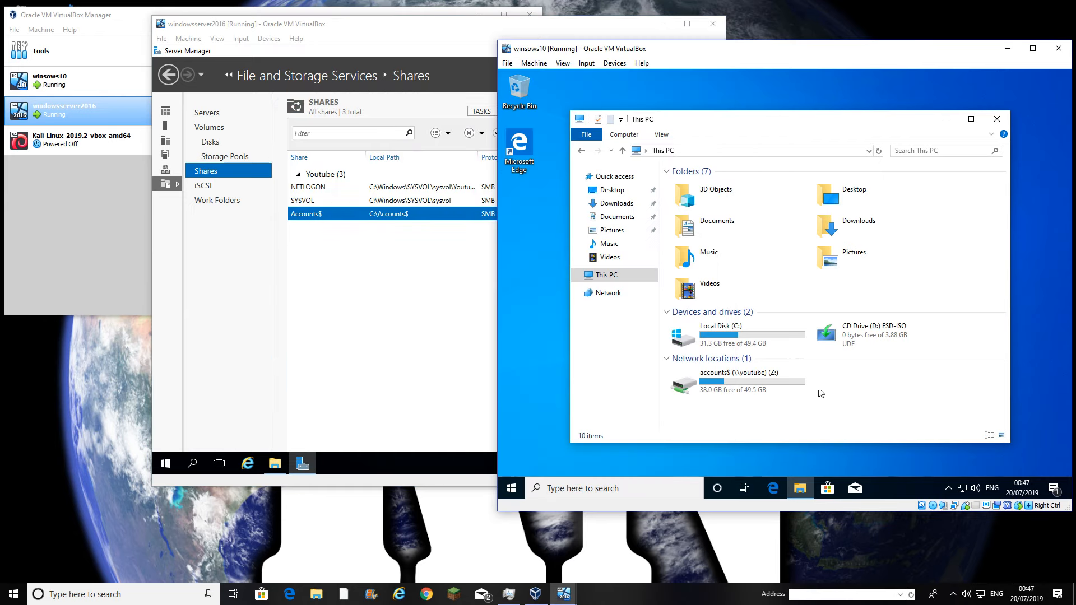
pyautogui.doubleClick(725, 377)
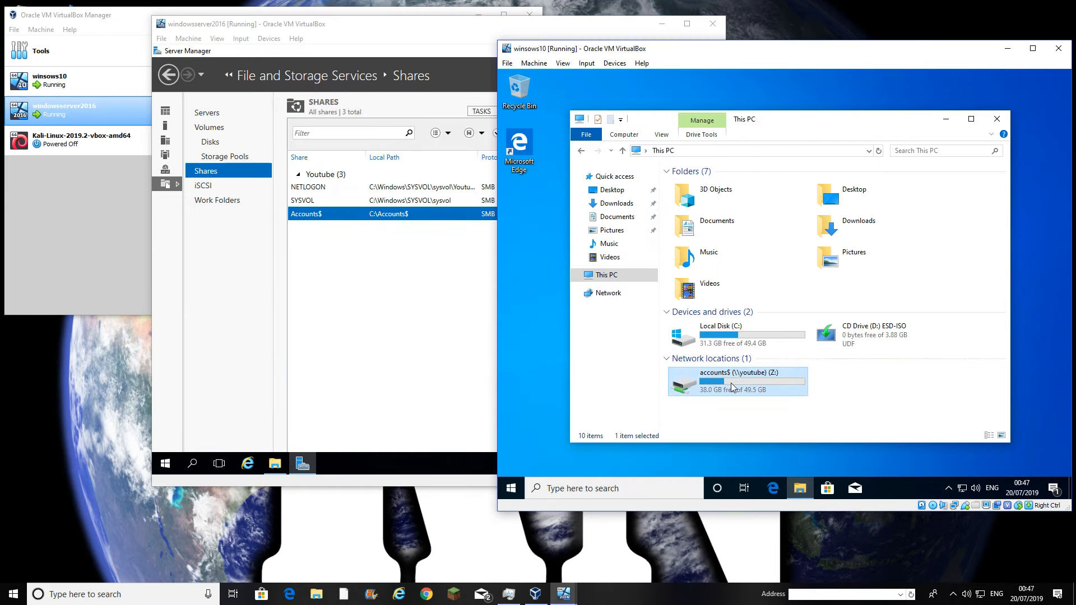
pyautogui.rightClick(717, 192)
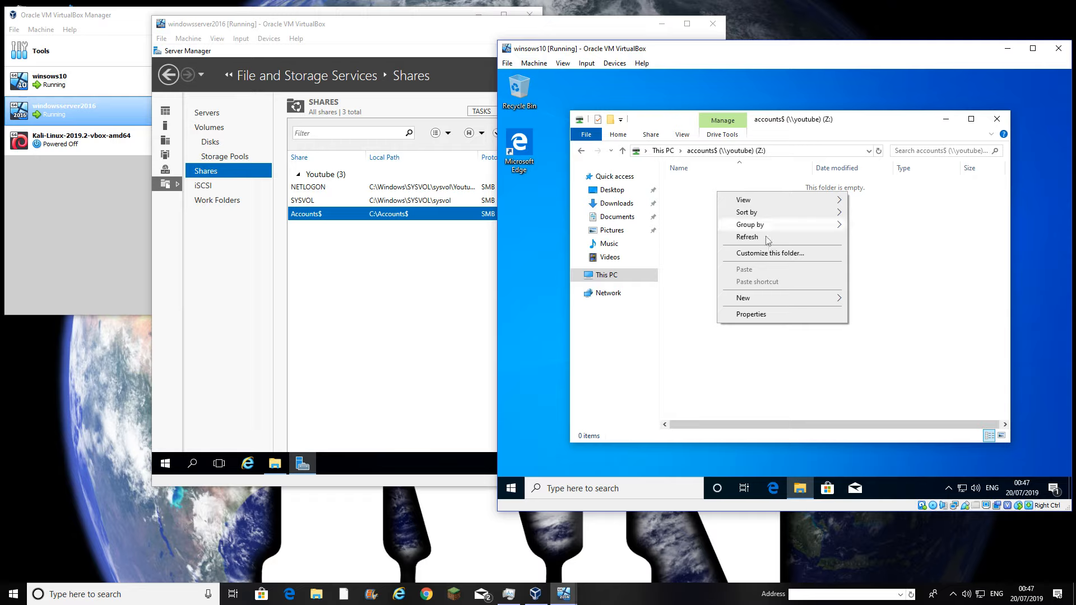
pyautogui.moveTo(763, 300)
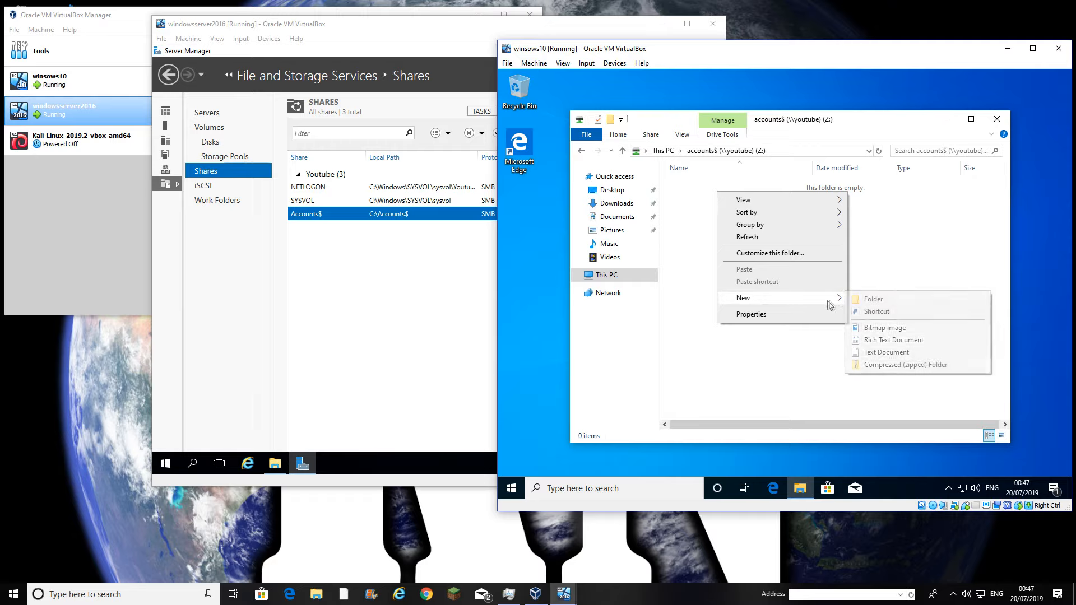
pyautogui.click(884, 354)
pyautogui.write('hello')
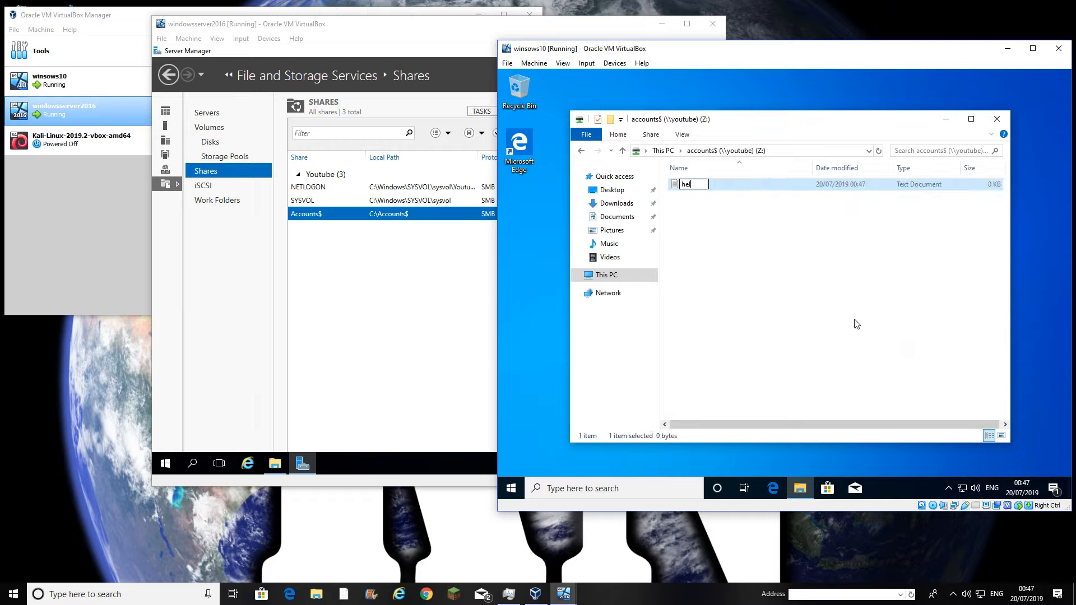
pyautogui.click(848, 291)
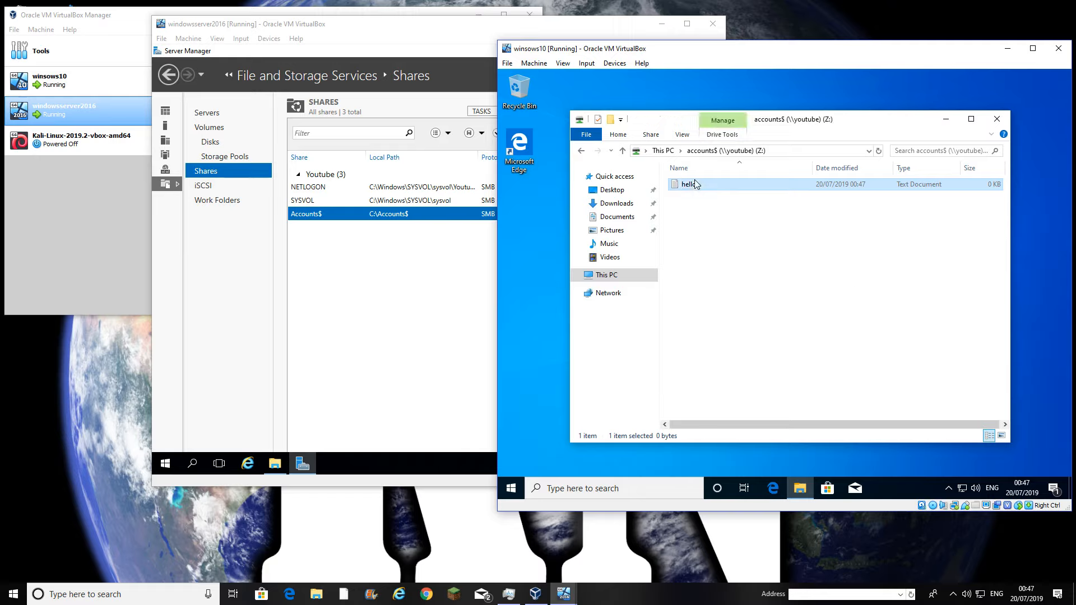
# - Delete the hello text document from the accounts$ drive and return to This PC
pyautogui.click(693, 183)
pyautogui.rightClick(694, 182)
pyautogui.click(739, 354)
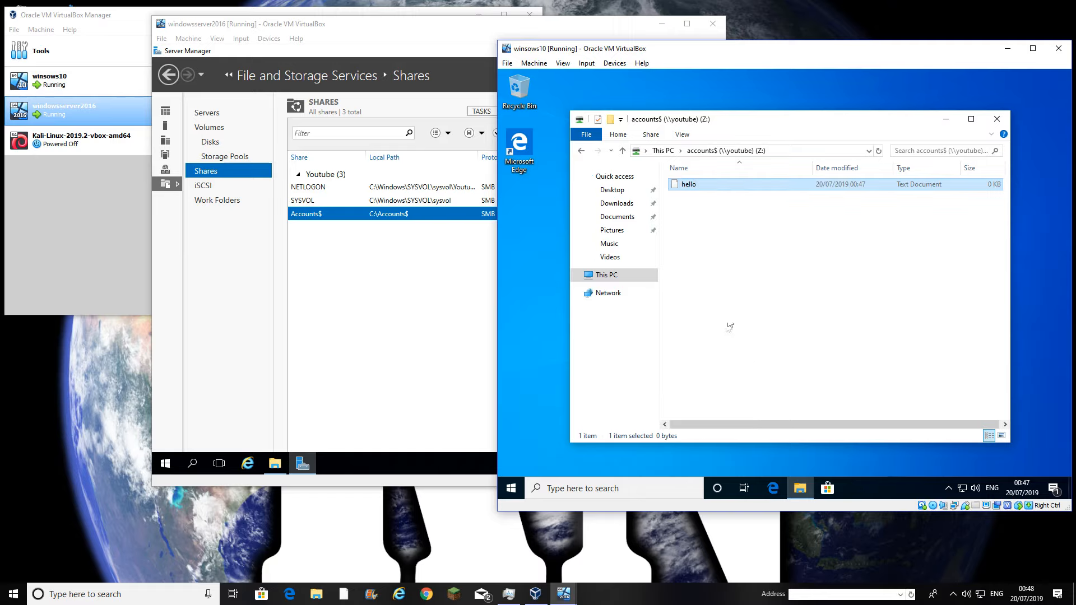
pyautogui.click(842, 324)
pyautogui.click(666, 152)
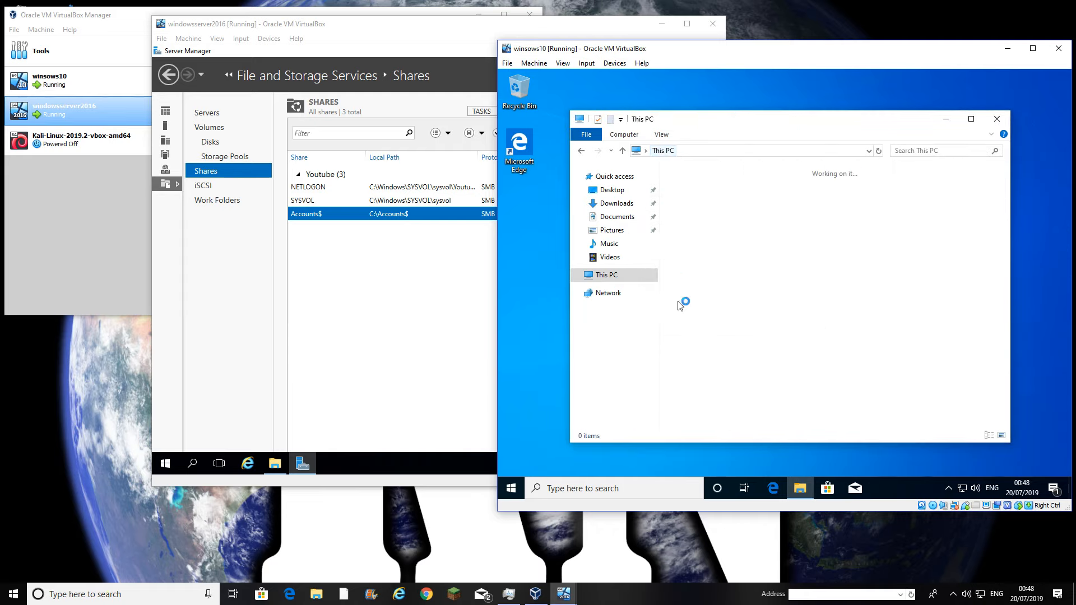
# - On the server, start a new SMB Share - Quick for the custom path C:\it$, keeping the share name it$ and the default settings
pyautogui.click(375, 294)
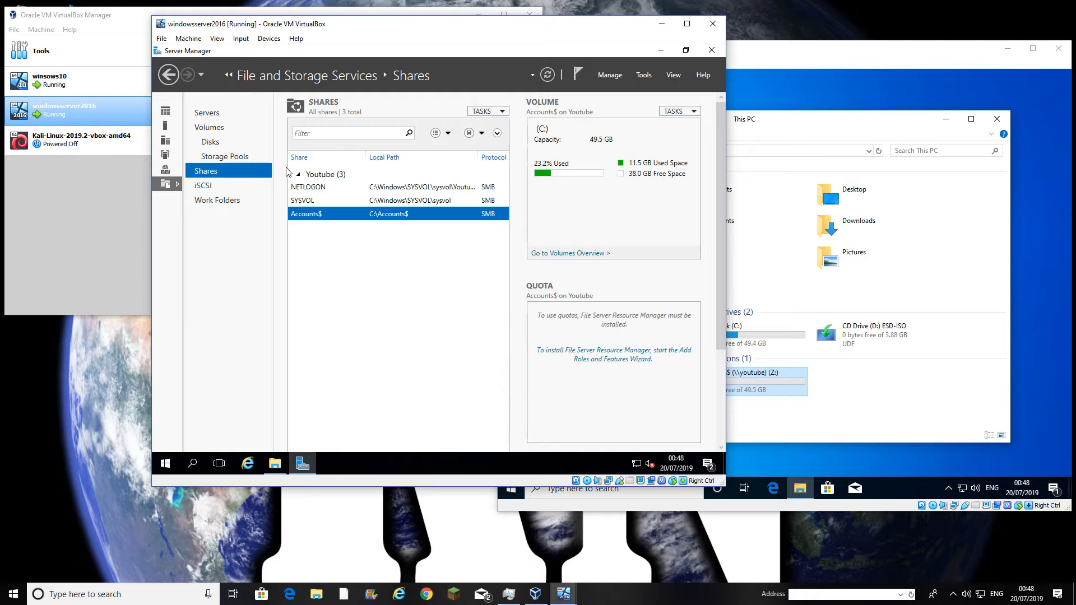
pyautogui.click(489, 112)
pyautogui.click(494, 125)
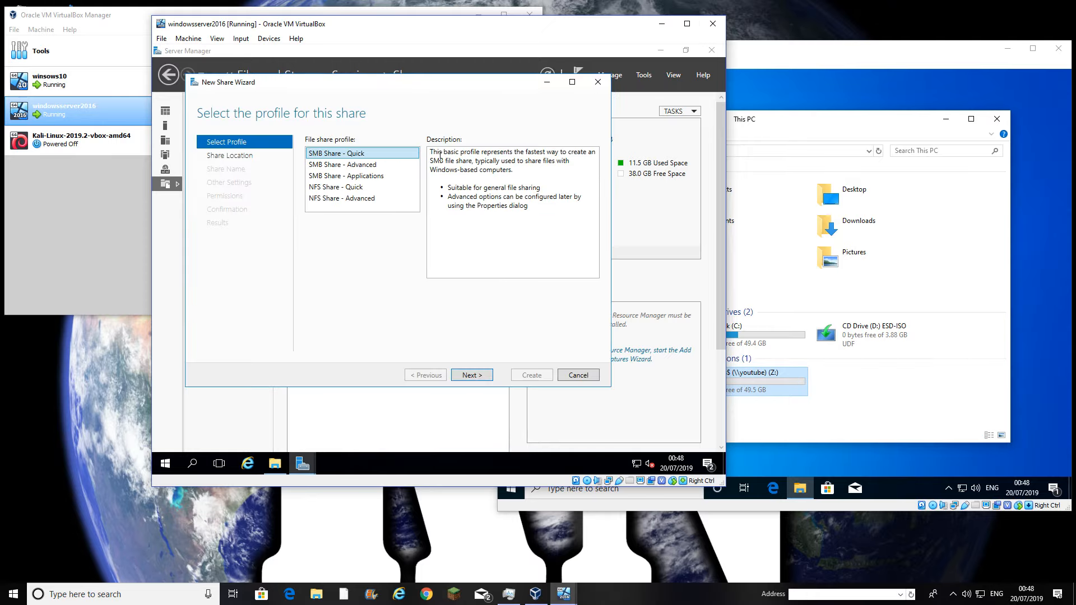
pyautogui.click(479, 378)
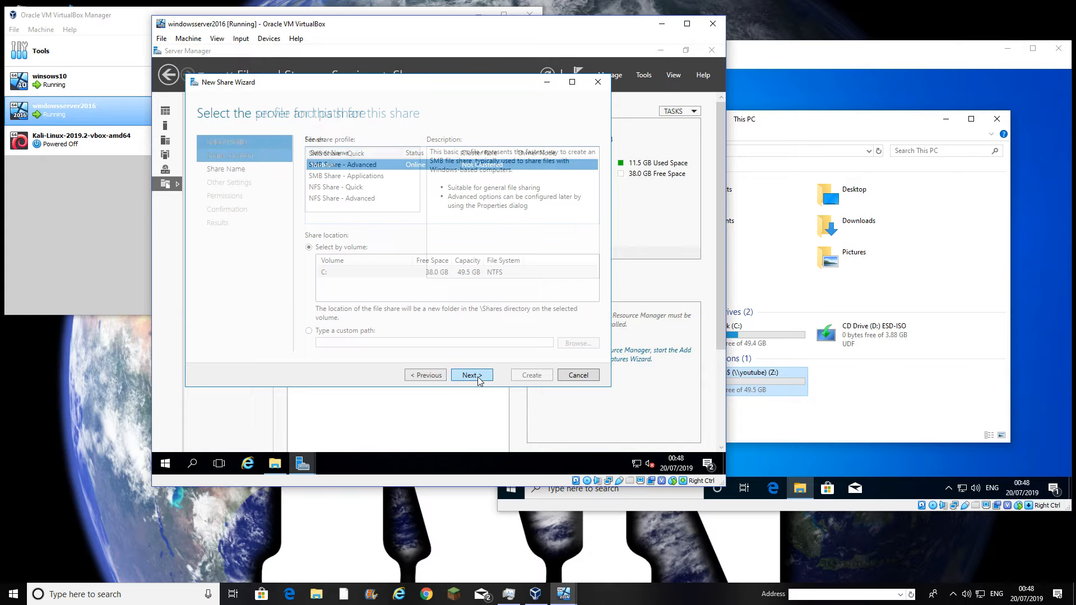
pyautogui.click(362, 331)
pyautogui.click(577, 343)
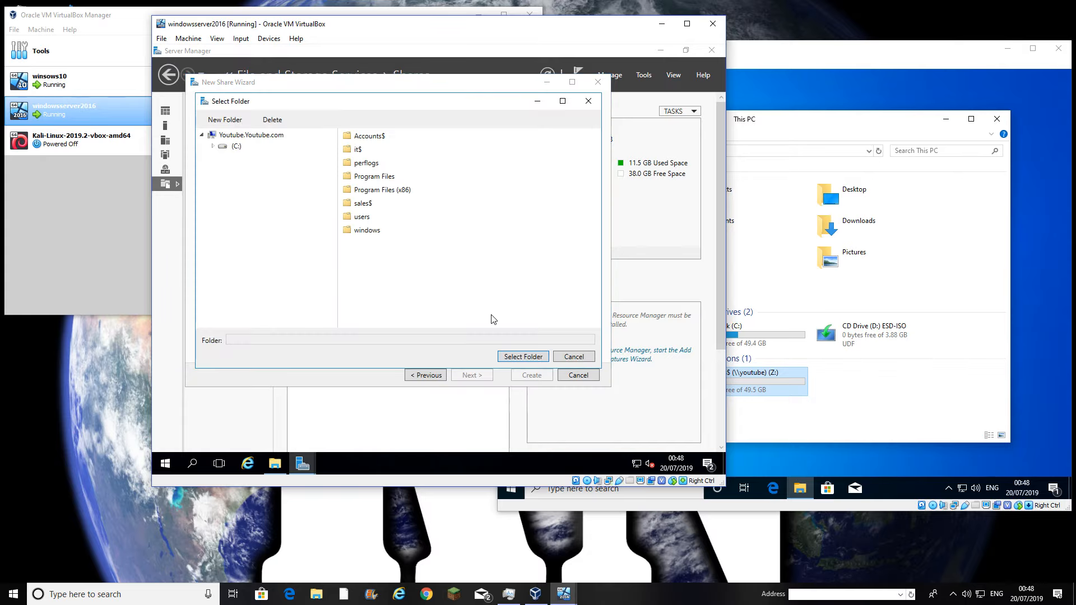
pyautogui.doubleClick(360, 150)
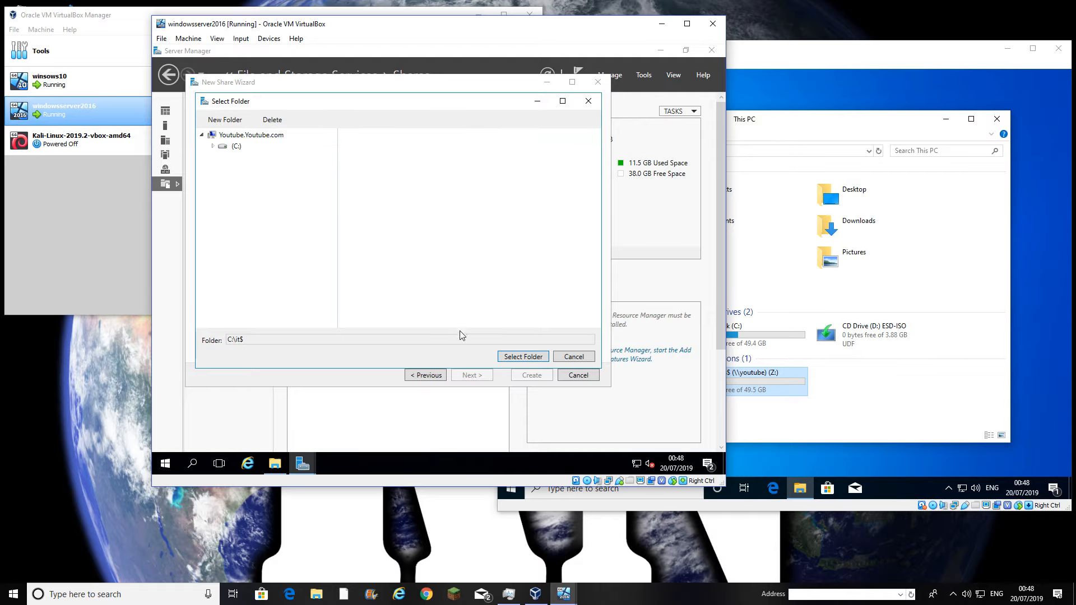
pyautogui.click(236, 145)
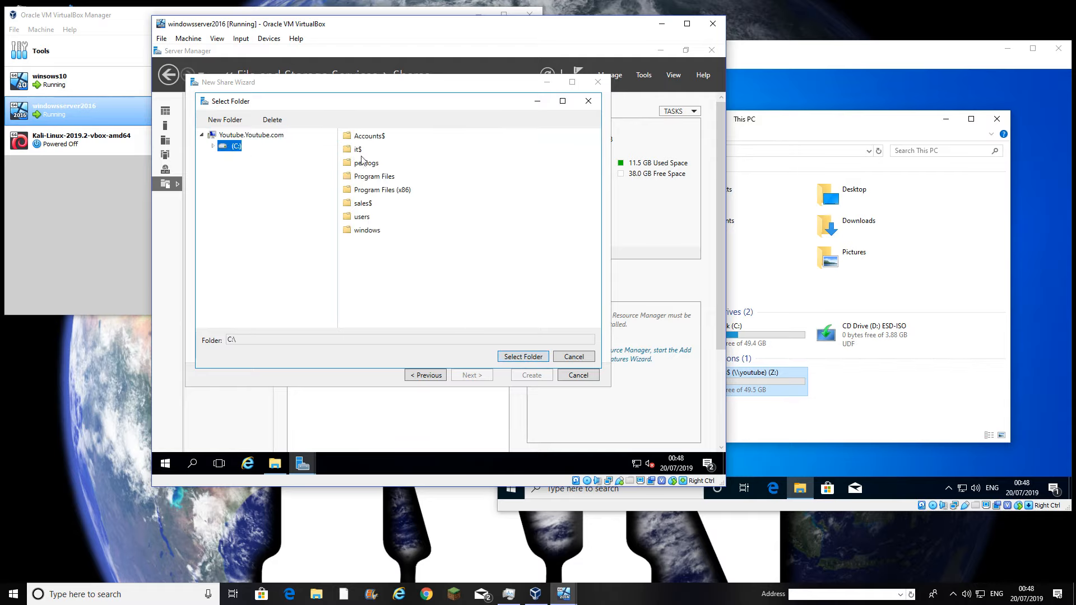
pyautogui.click(523, 357)
pyautogui.click(471, 375)
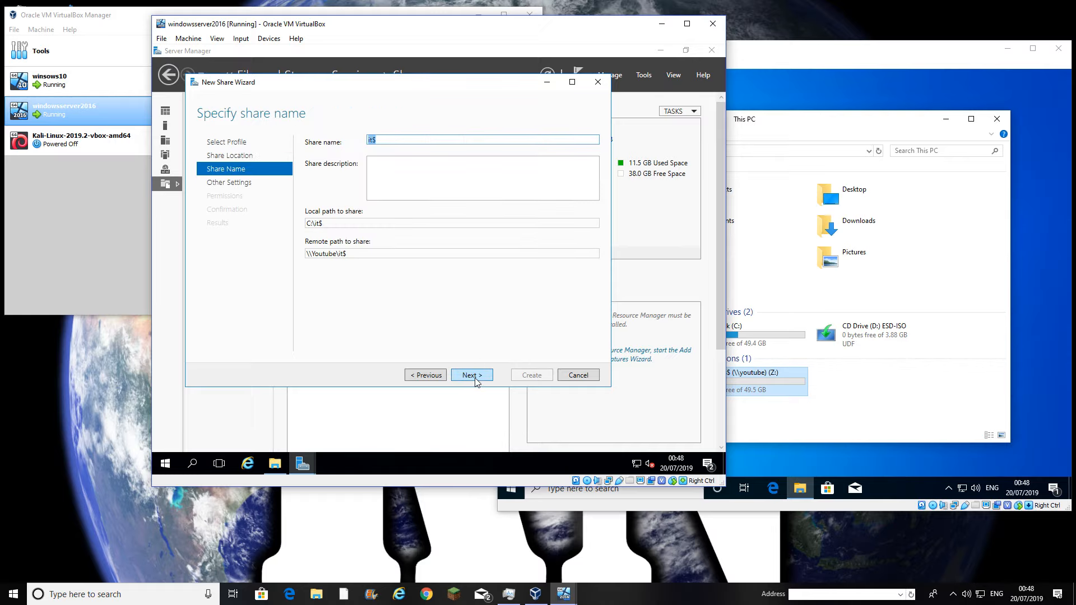
pyautogui.click(472, 375)
pyautogui.click(472, 375)
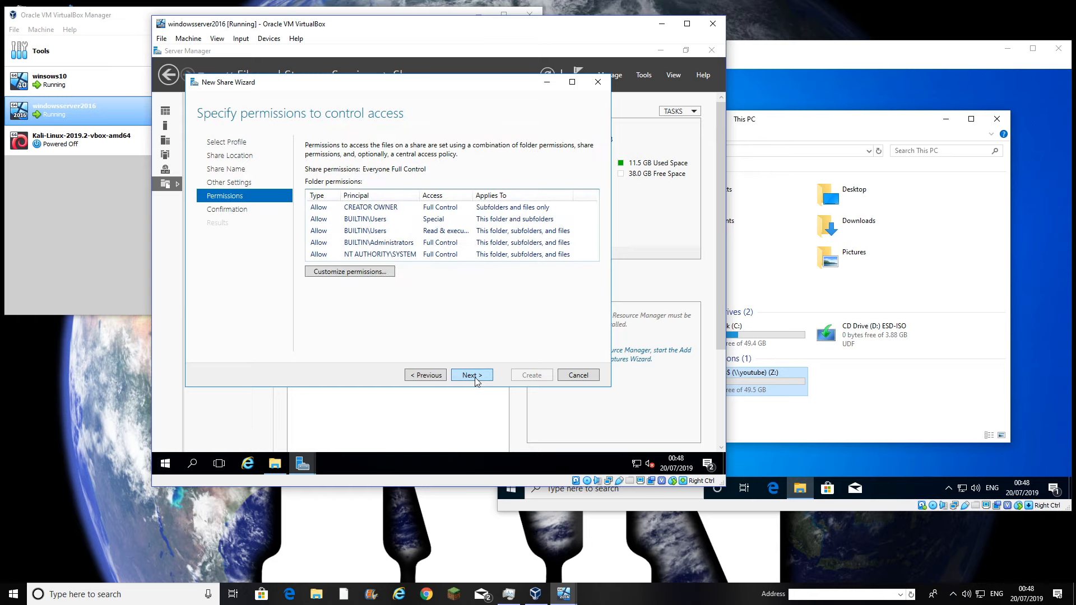
# - Disable inheritance on the it$ folder and remove all inherited permissions from it
pyautogui.click(361, 272)
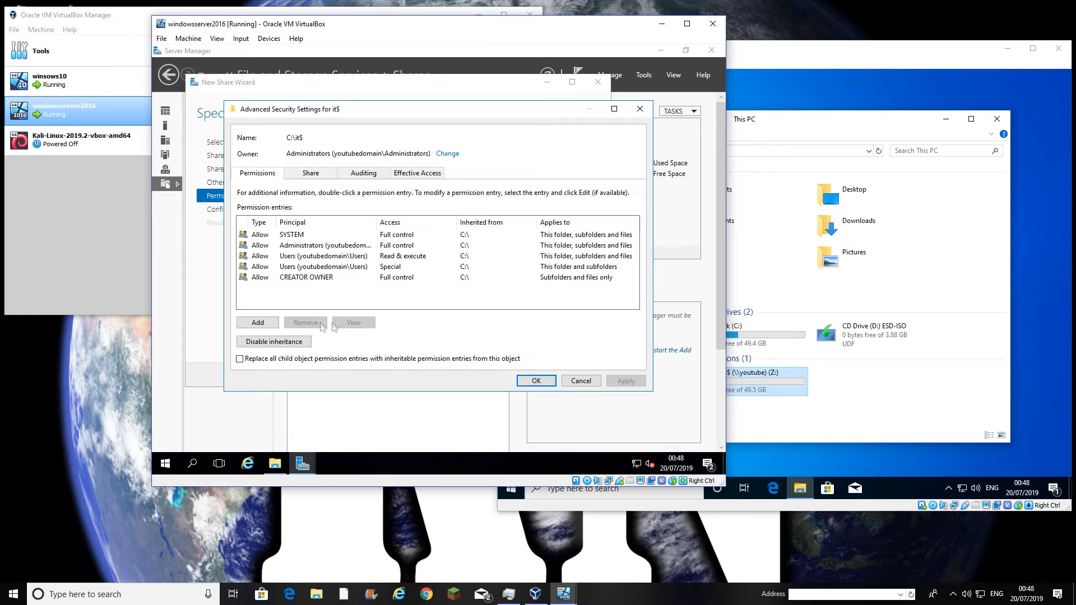
pyautogui.click(278, 343)
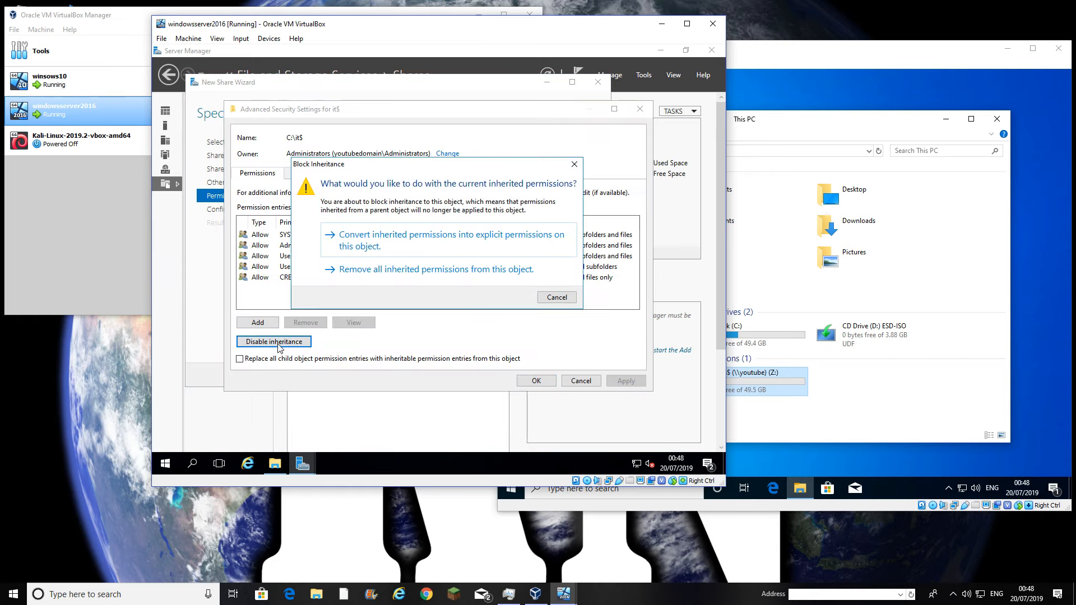
pyautogui.click(426, 270)
# - Add a permission entry that allows the IT group full control of the it$ folder, subfolders and files
pyautogui.click(258, 322)
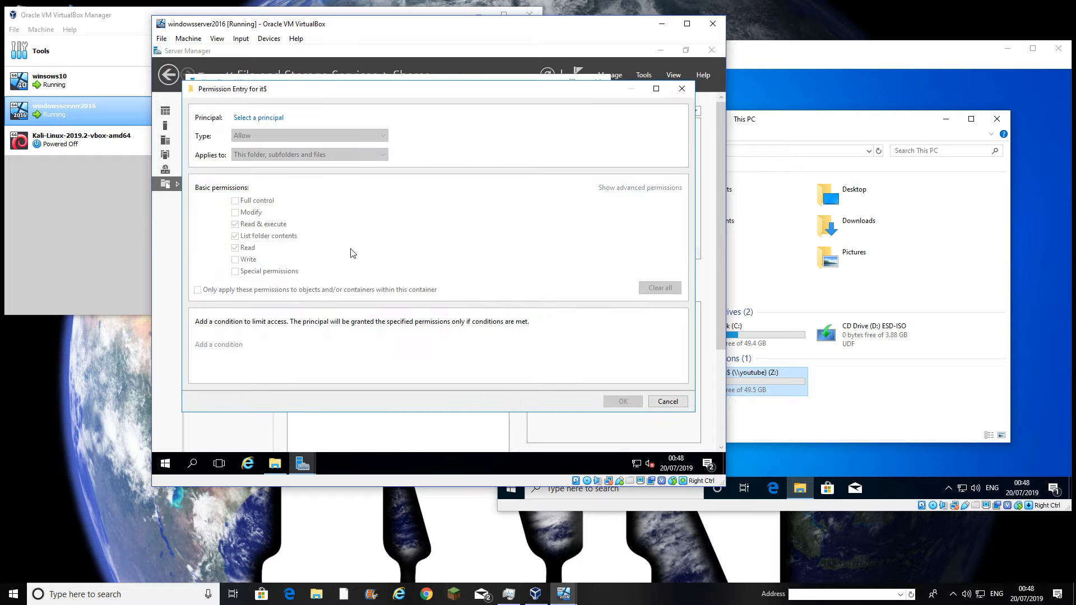
pyautogui.click(260, 114)
pyautogui.write('i')
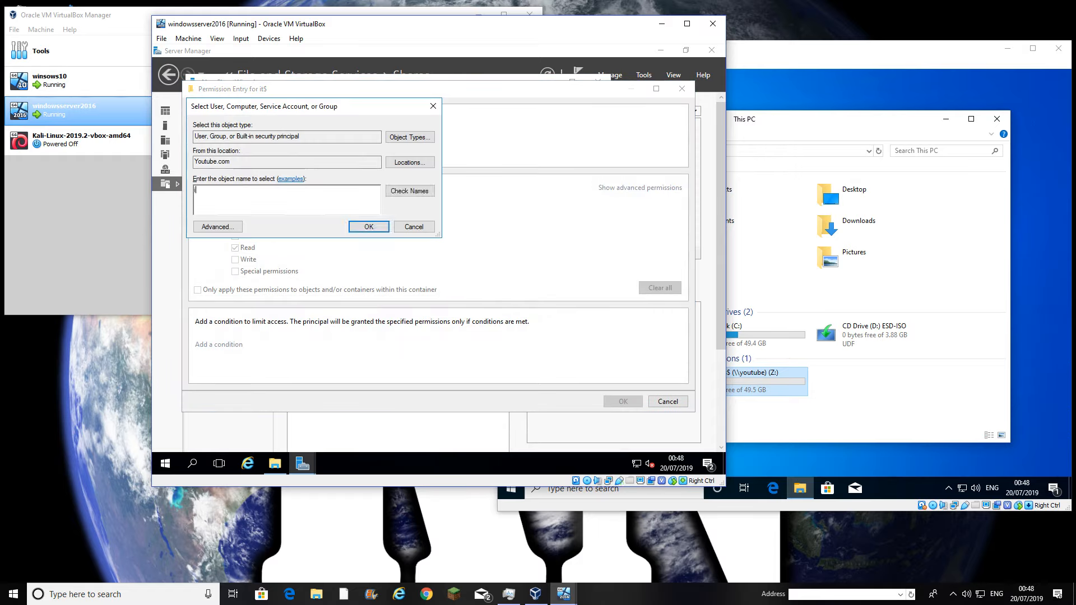
pyautogui.write('t')
pyautogui.click(409, 191)
pyautogui.click(369, 227)
pyautogui.click(247, 201)
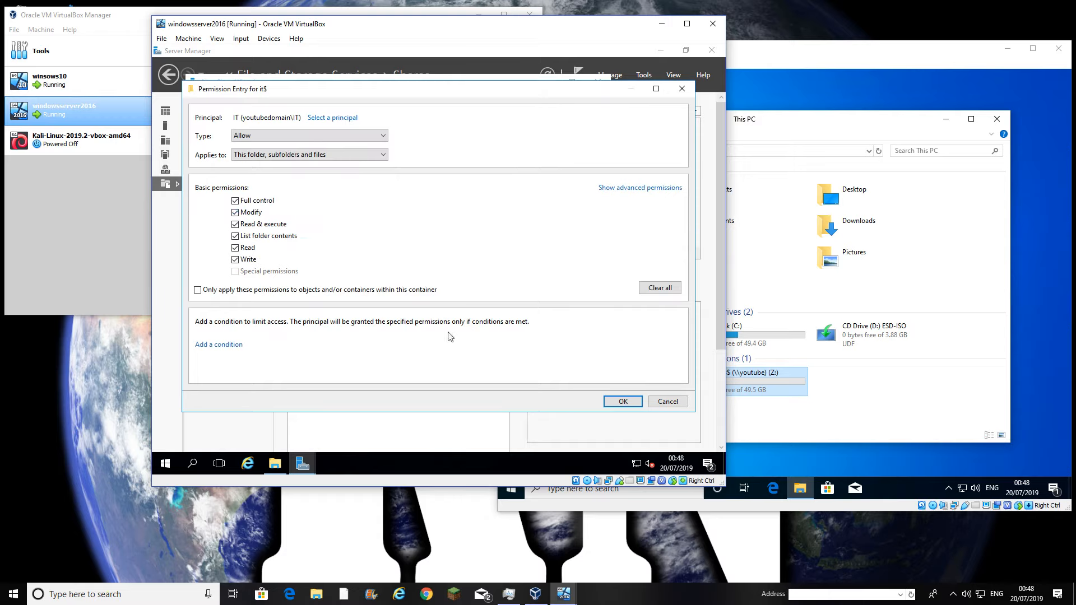
pyautogui.click(623, 402)
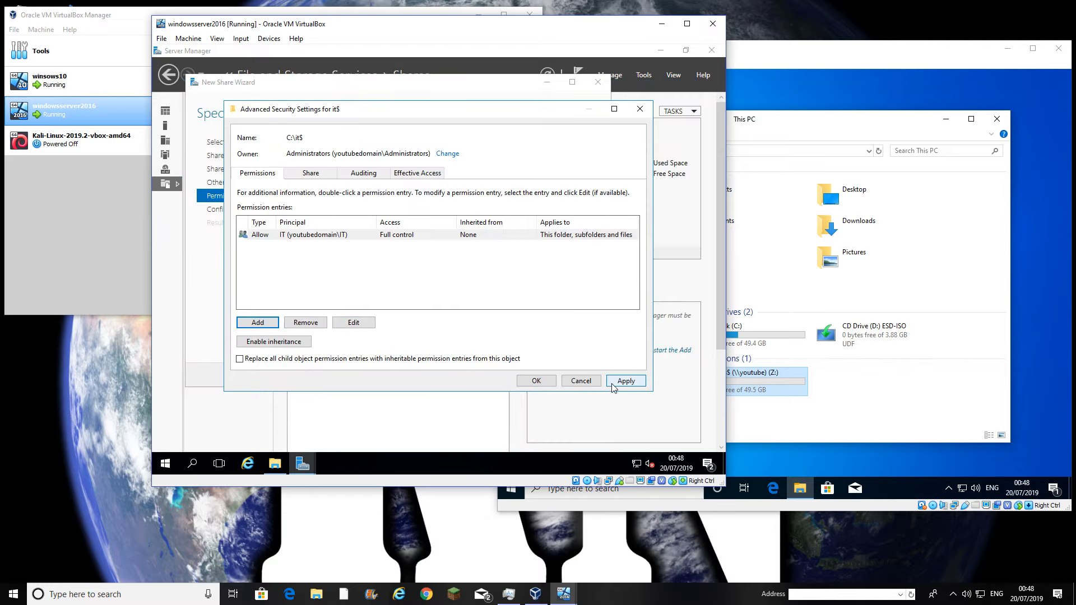
# - Apply the it$ folder permissions, try to create the it$ share with the confirmed settings, and close the wizard
pyautogui.click(623, 381)
pyautogui.click(536, 381)
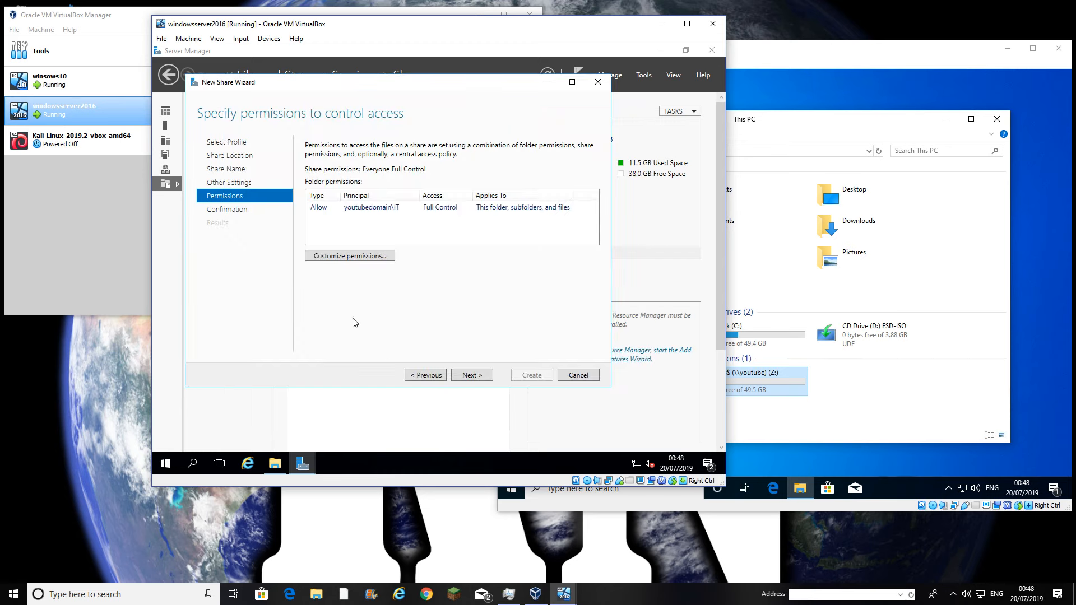
pyautogui.click(486, 377)
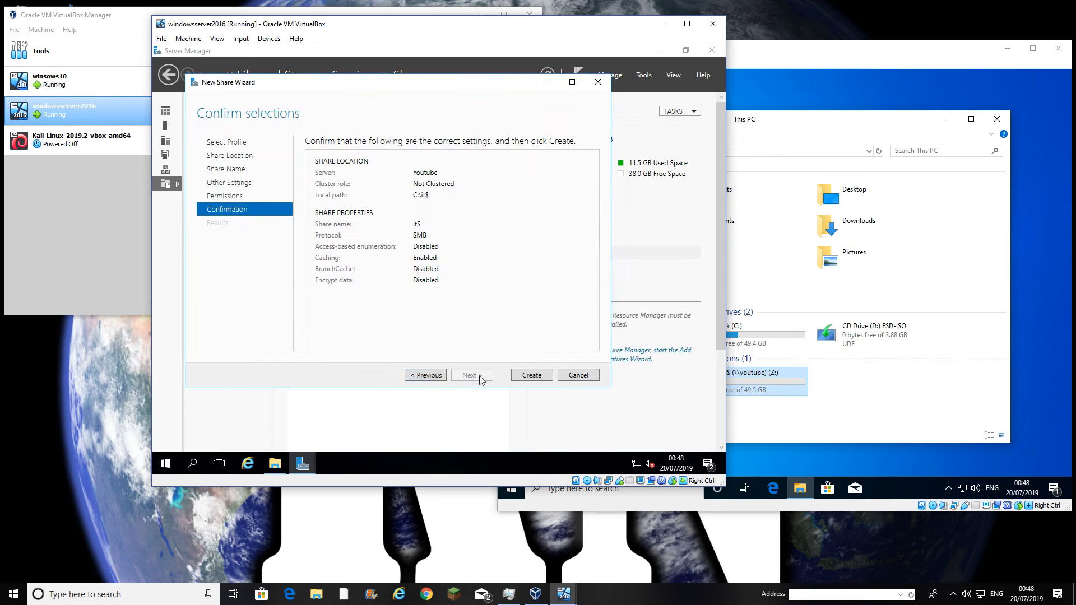
pyautogui.click(534, 381)
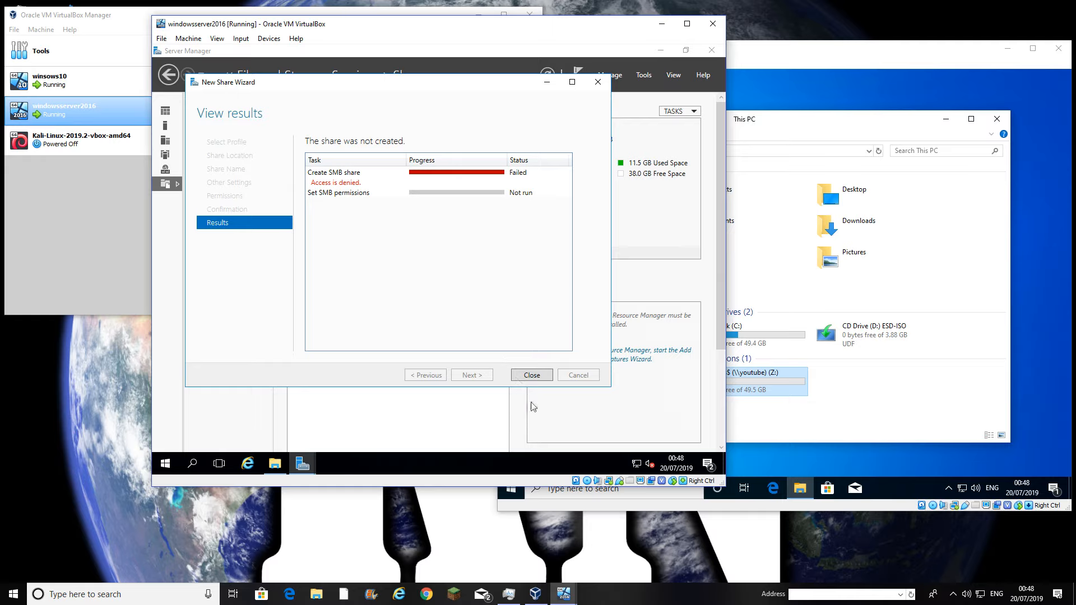
pyautogui.click(531, 377)
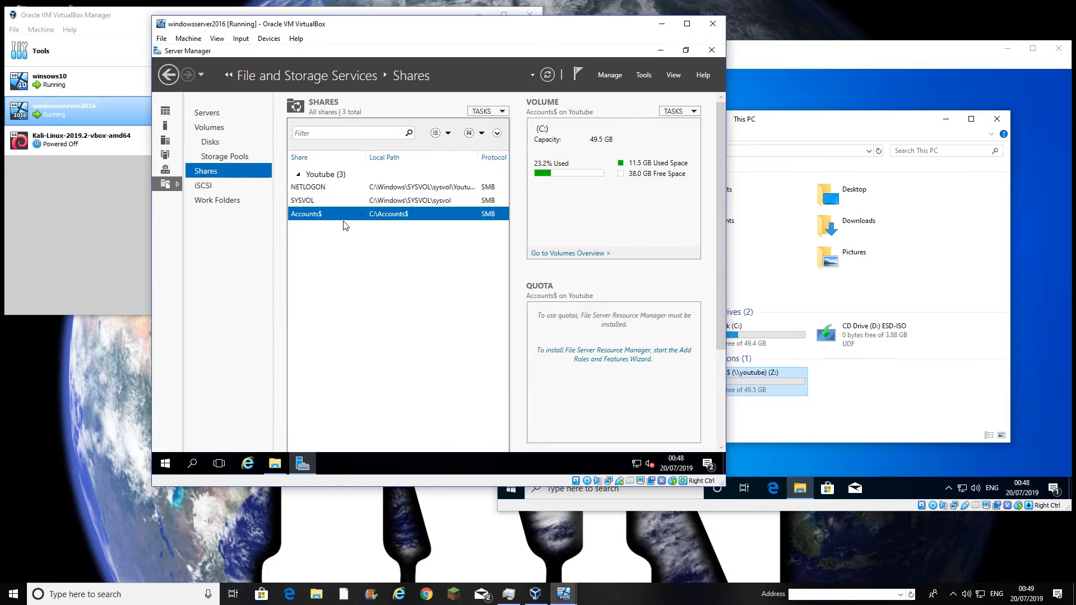
# - Refresh the list of shares on the server
pyautogui.rightClick(377, 269)
pyautogui.click(405, 287)
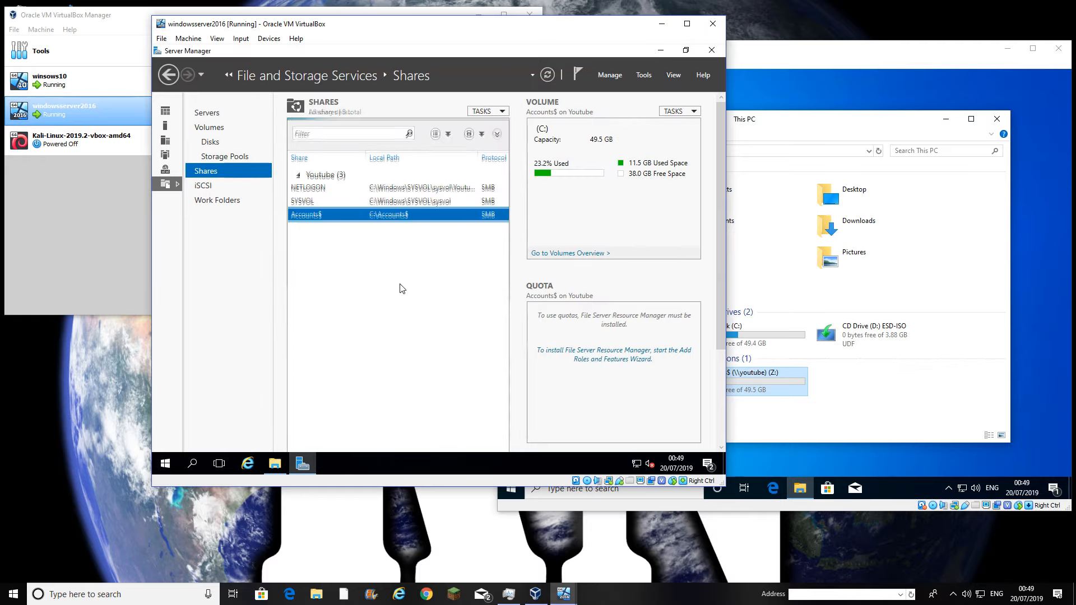
pyautogui.click(495, 112)
pyautogui.click(499, 139)
# - Start another SMB Share - Quick for the custom path C:\it$, keeping the share name it$ and the default settings
pyautogui.click(494, 112)
pyautogui.click(495, 125)
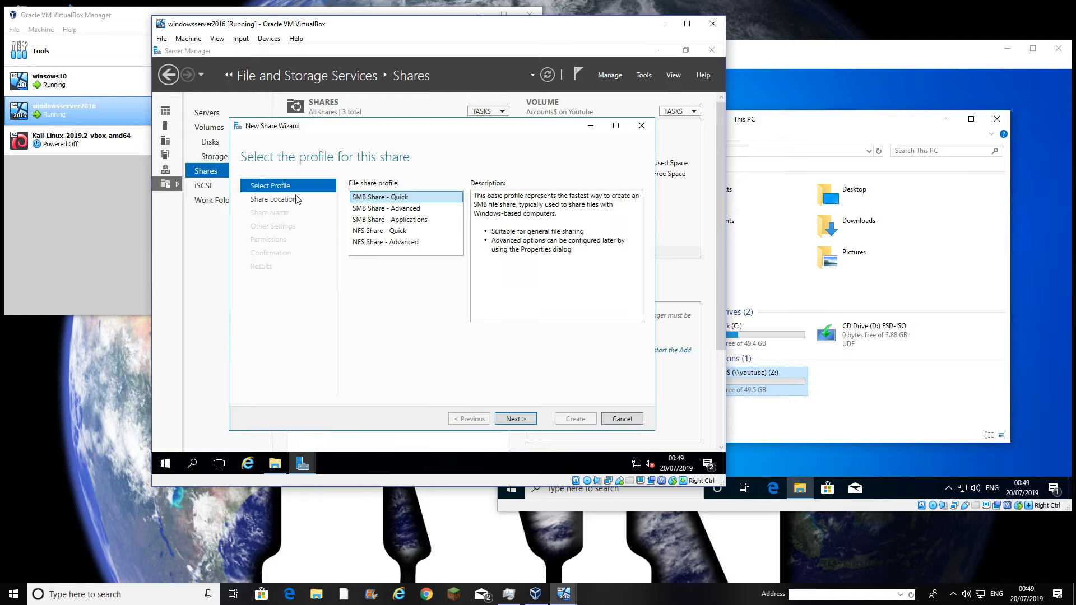
pyautogui.click(515, 420)
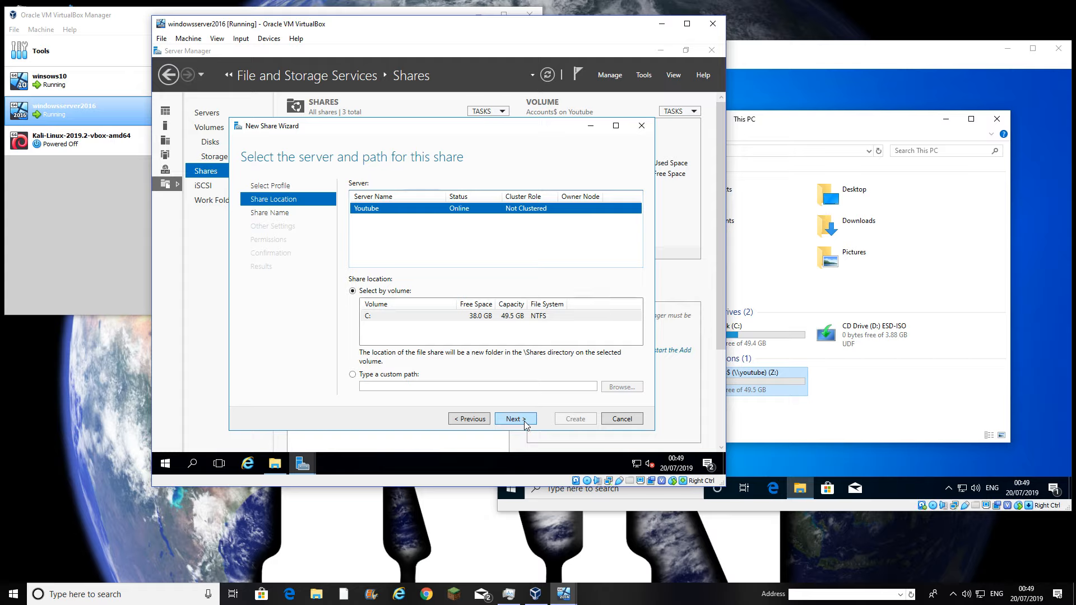
pyautogui.click(352, 374)
pyautogui.click(622, 387)
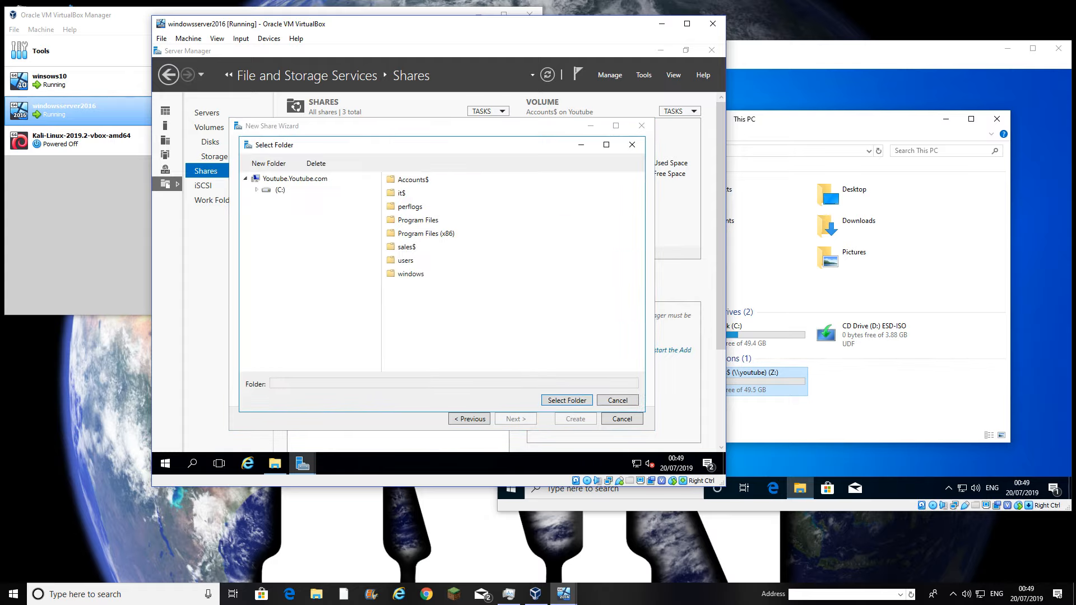
pyautogui.click(419, 193)
pyautogui.click(560, 401)
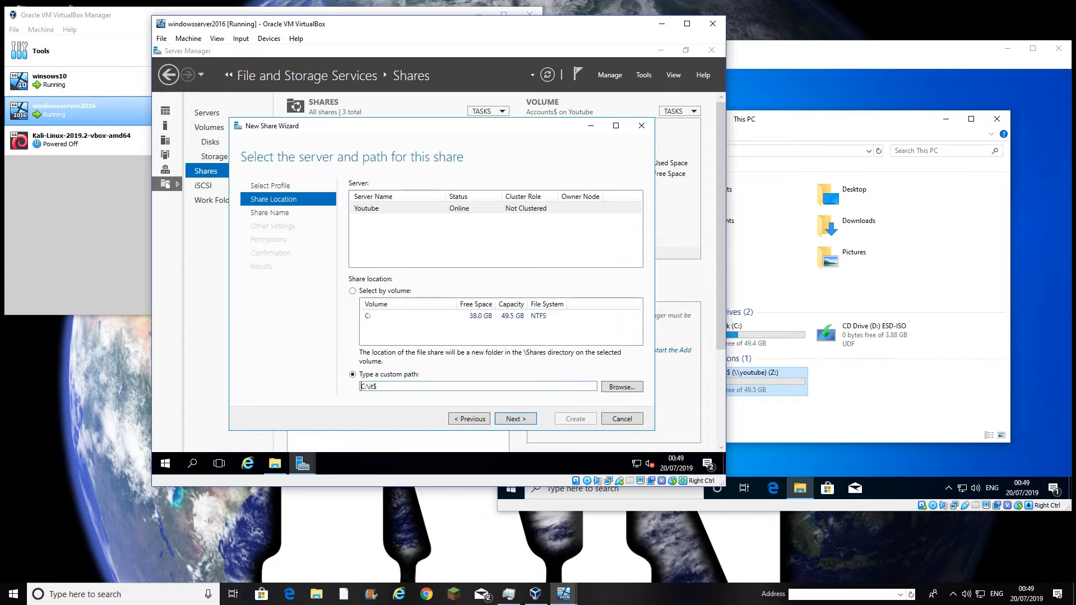
pyautogui.click(520, 419)
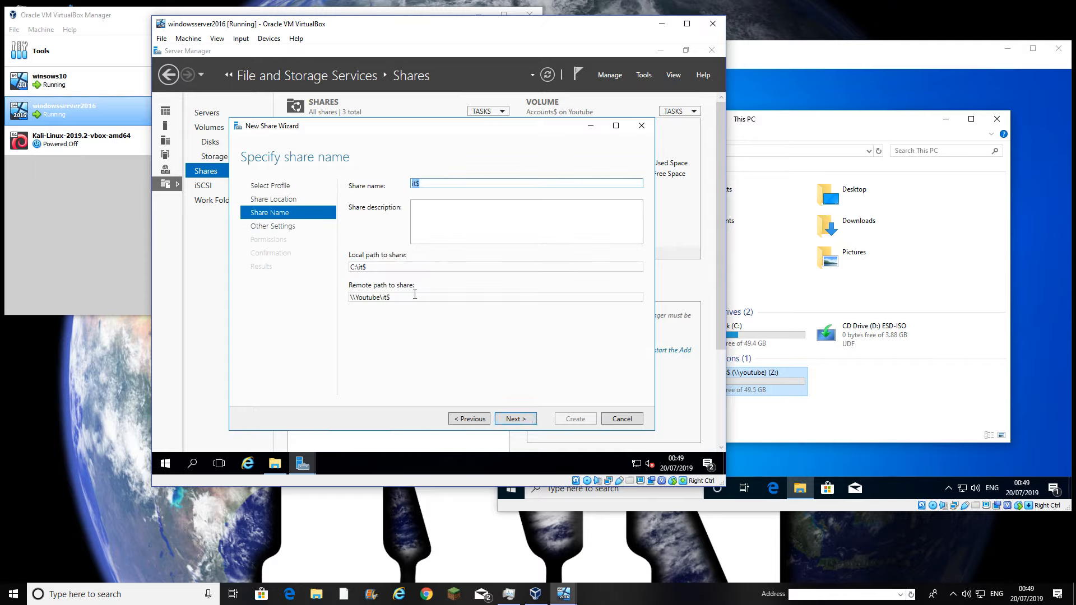
pyautogui.click(513, 419)
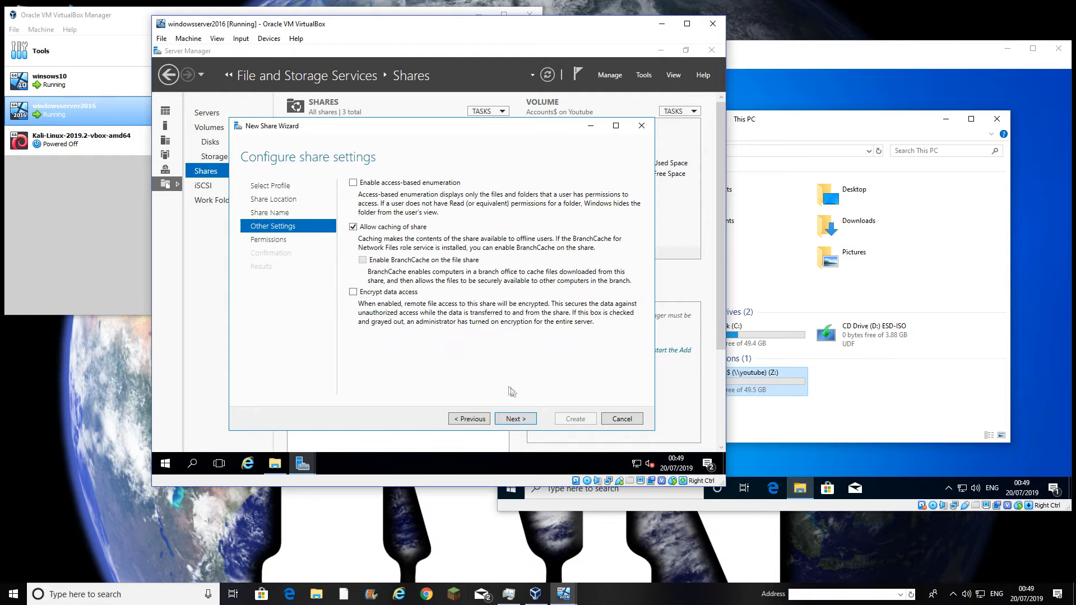
pyautogui.click(522, 420)
# - Add a permission entry that allows Domain Admins full control of the it$ folder, subfolders and files
pyautogui.click(391, 298)
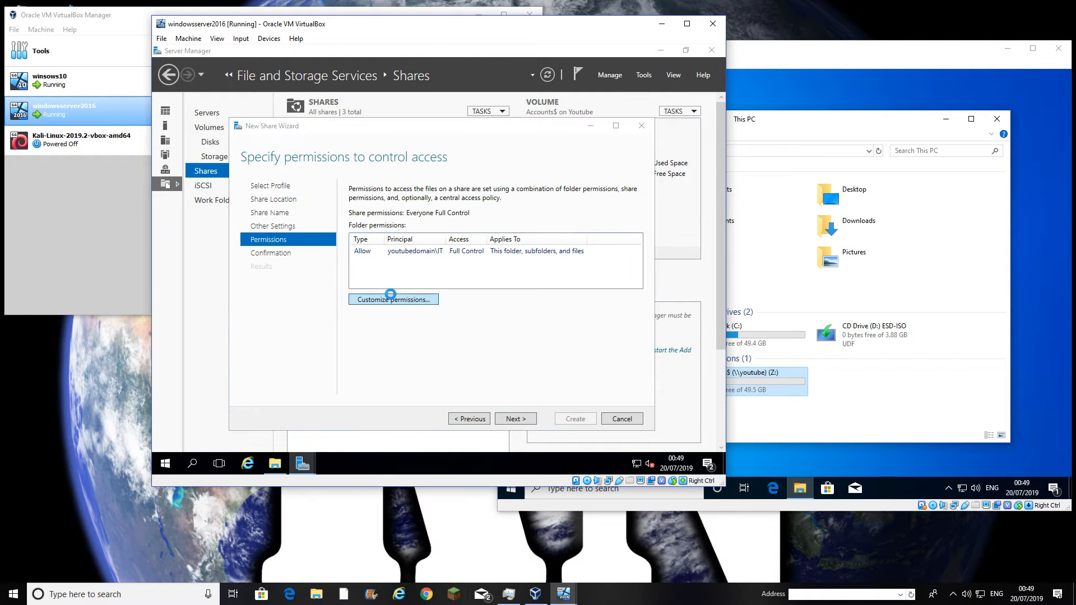
pyautogui.click(258, 323)
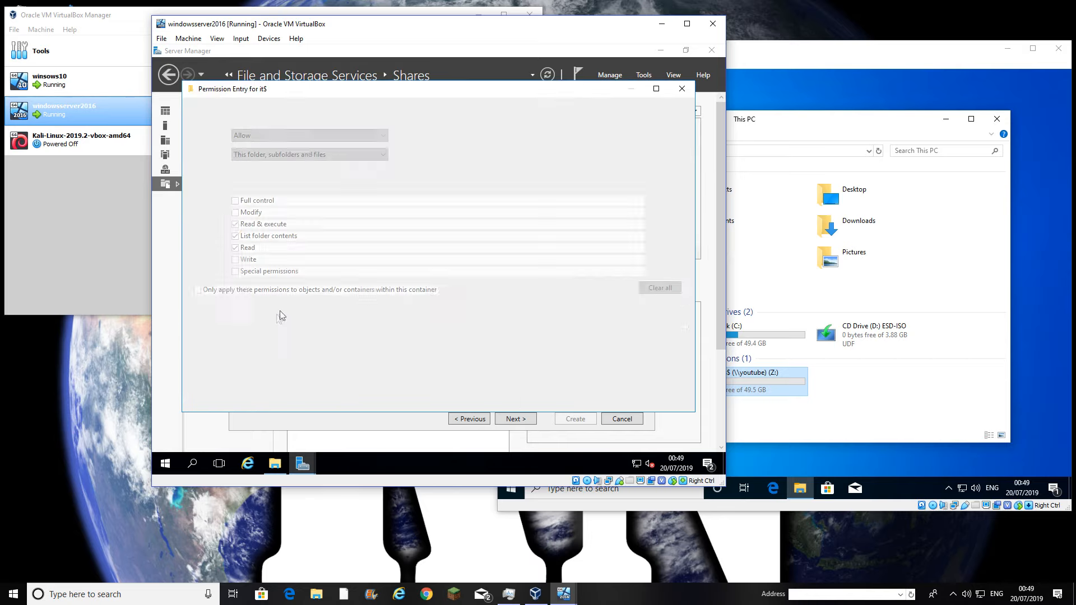
pyautogui.click(269, 117)
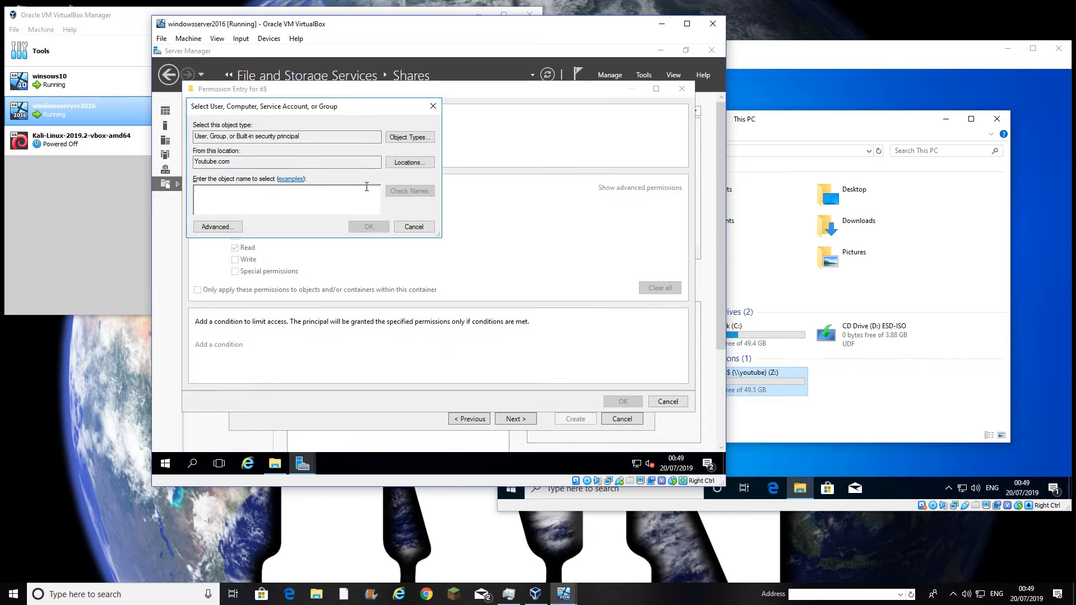
pyautogui.write('domain')
pyautogui.click(415, 193)
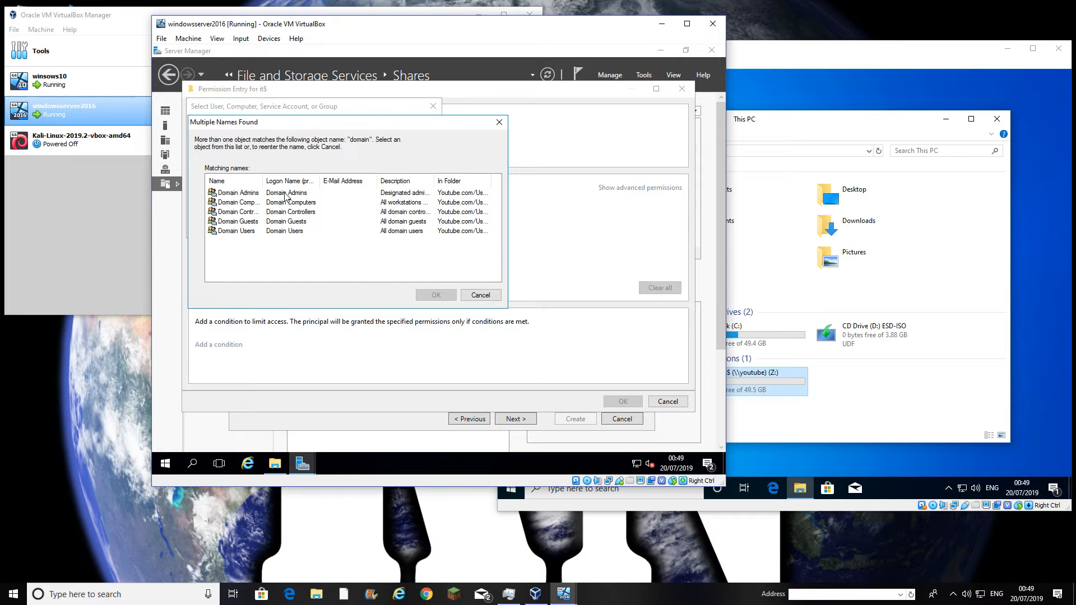
pyautogui.doubleClick(286, 195)
pyautogui.click(374, 226)
pyautogui.click(265, 203)
pyautogui.click(622, 401)
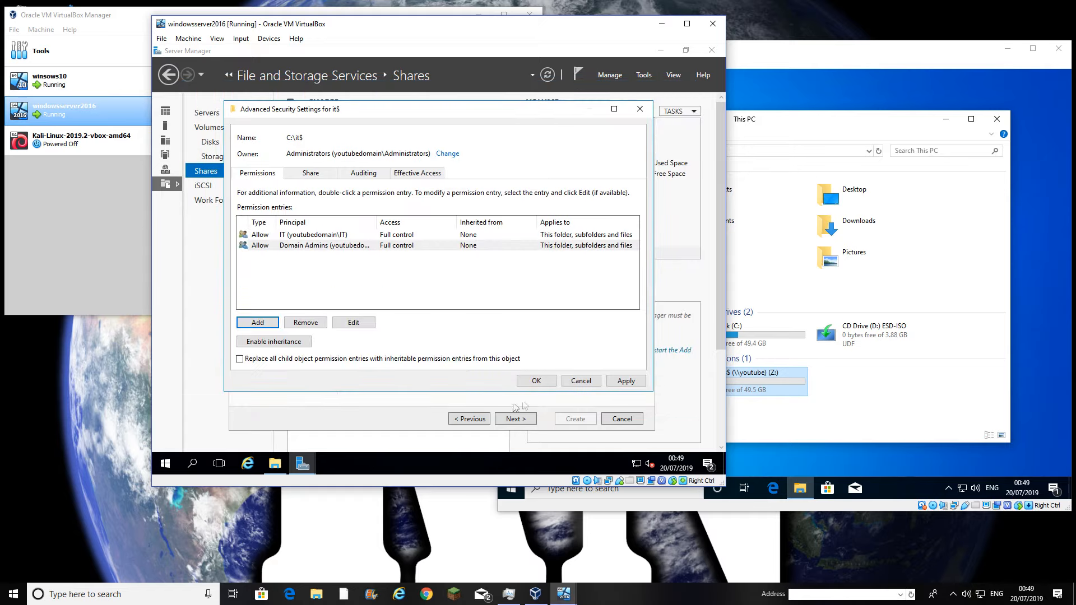
pyautogui.click(535, 382)
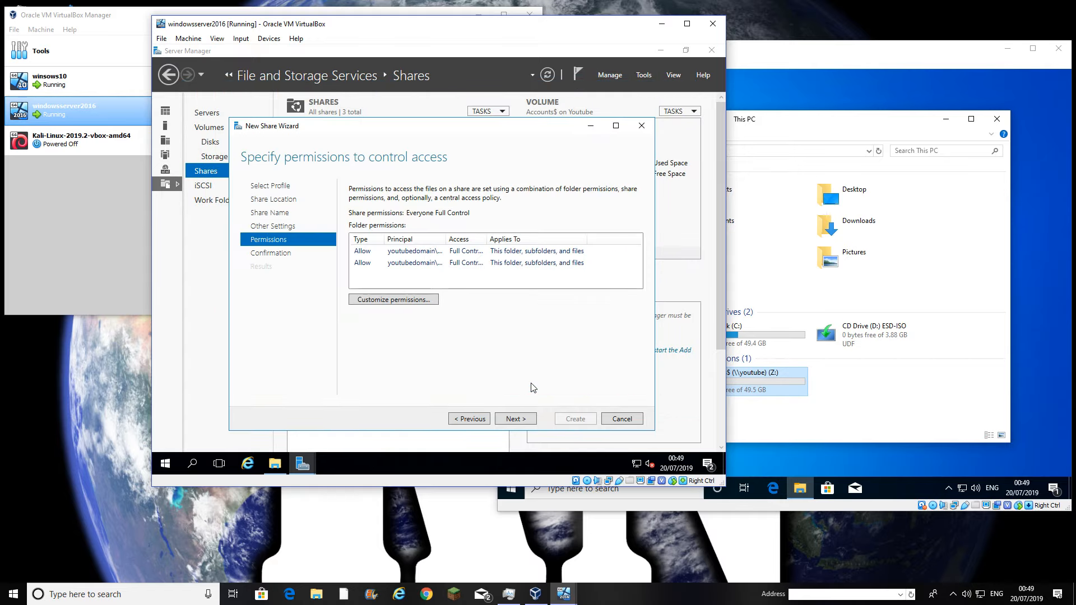
# - Create the it$ share with the confirmed settings and close the wizard
pyautogui.click(525, 418)
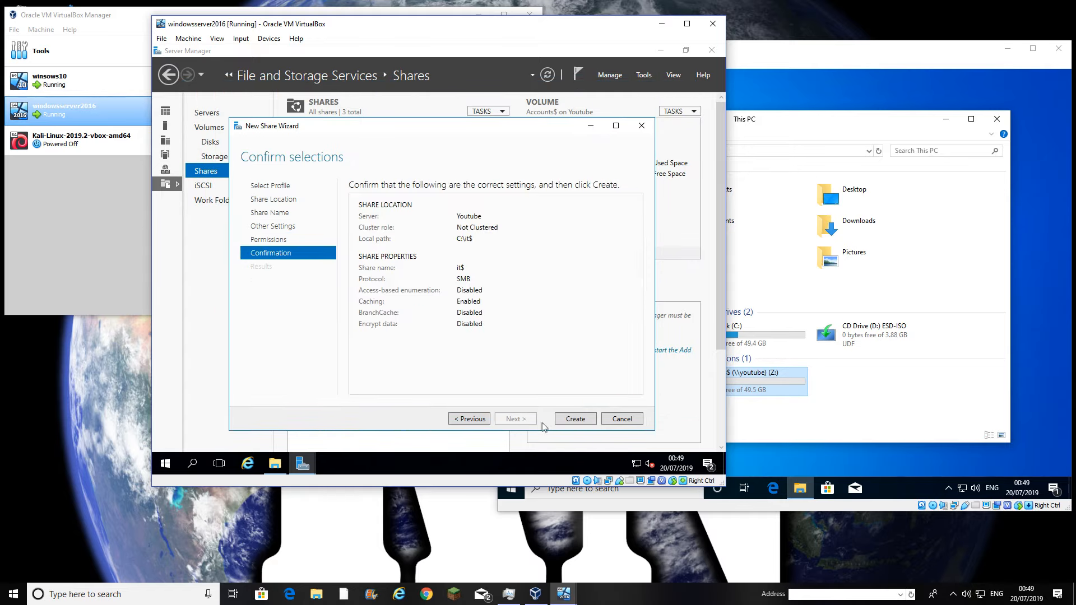
pyautogui.click(571, 424)
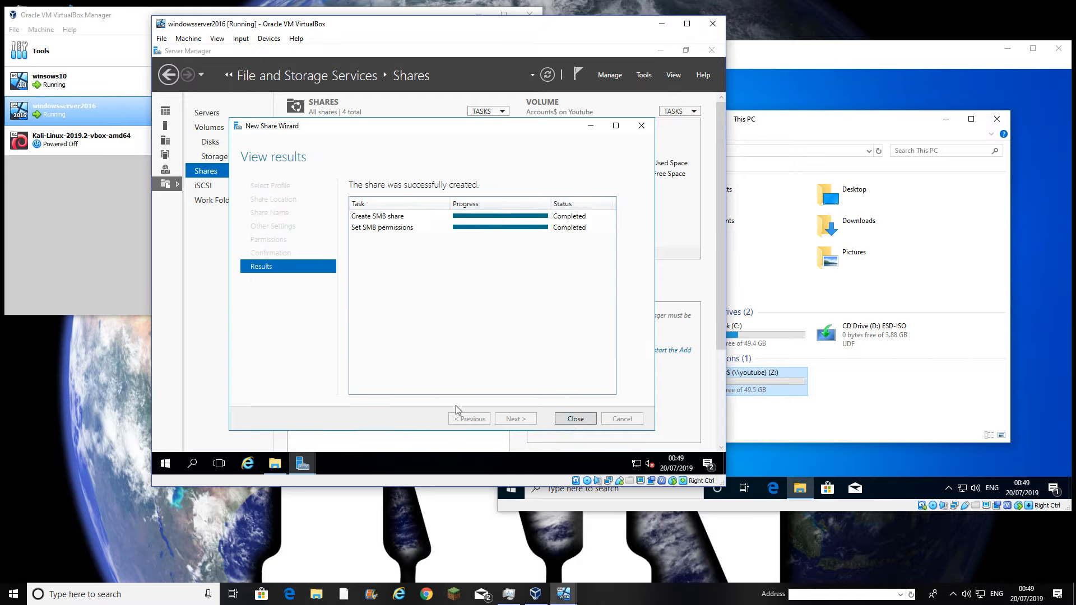
pyautogui.click(573, 420)
# - On the Windows 10 machine, map \\youtube\it$ as network drive Y: and try to open it
pyautogui.click(751, 403)
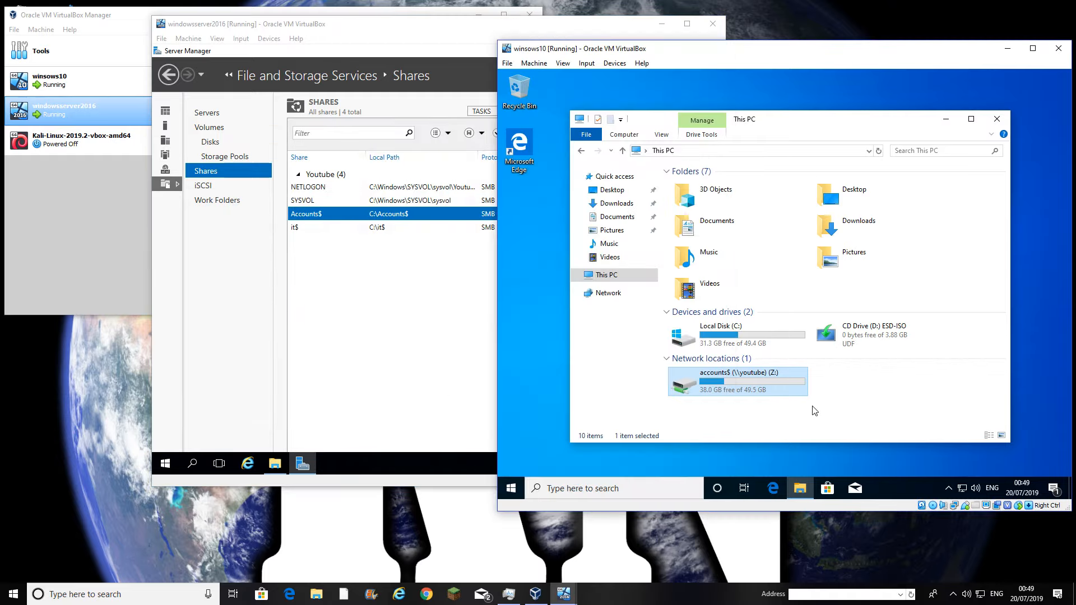
pyautogui.click(624, 134)
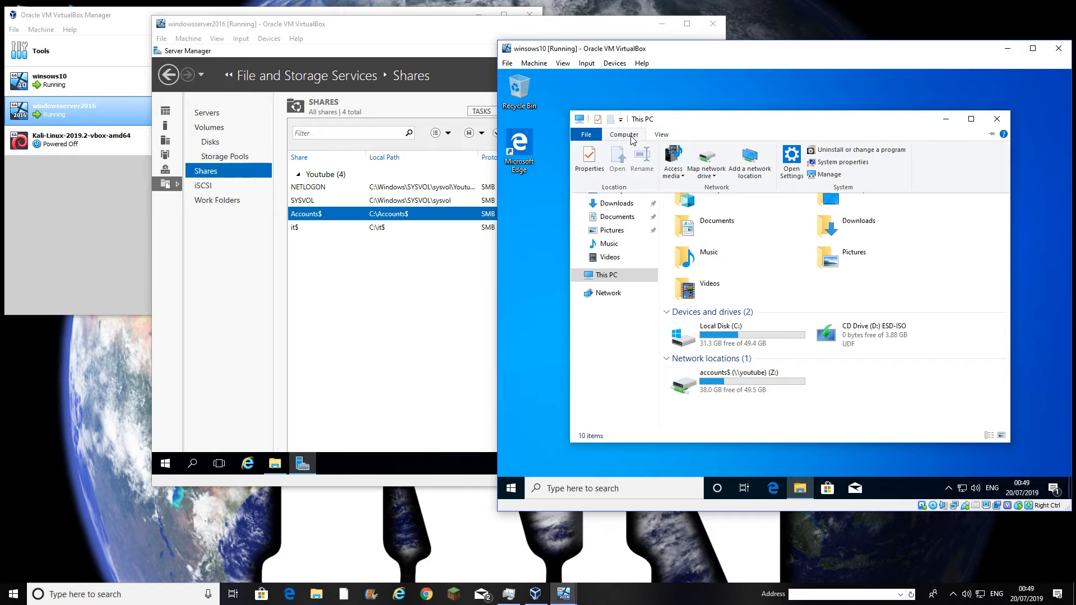
pyautogui.click(708, 157)
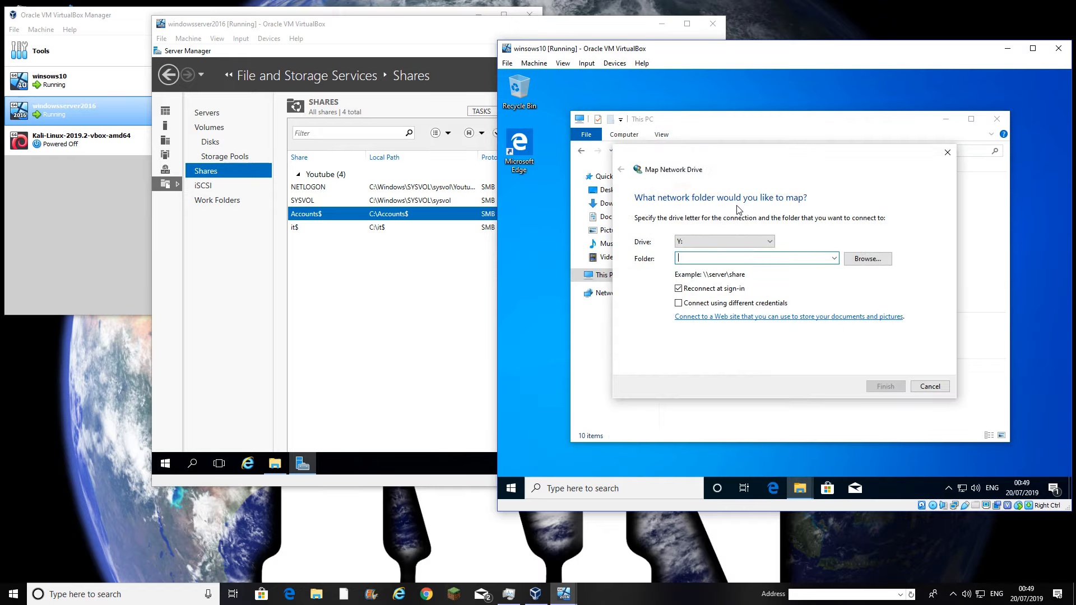
pyautogui.write('\\youtube\\it$')
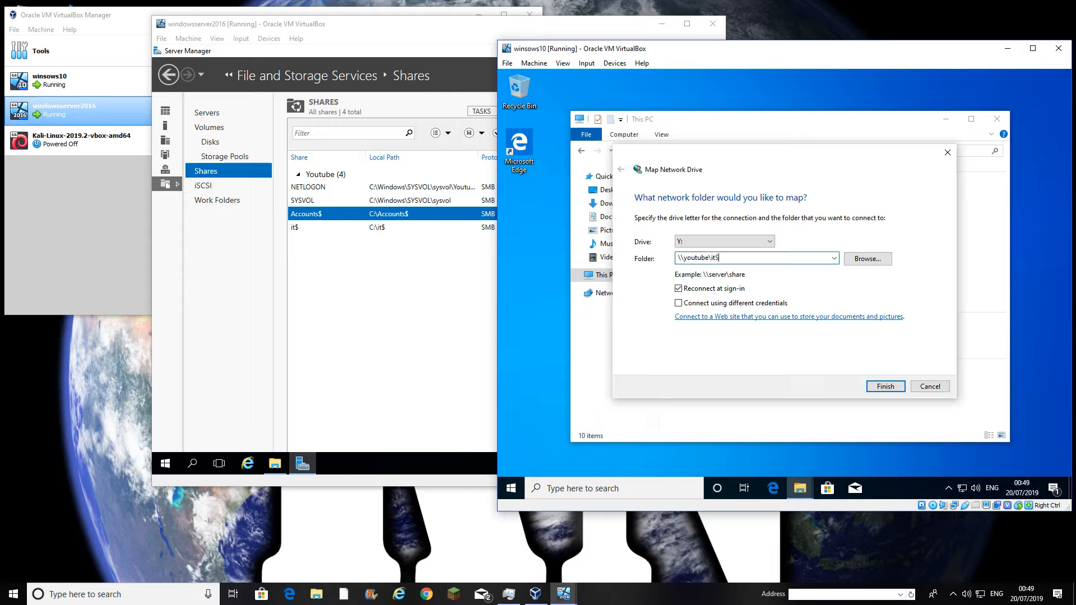
pyautogui.press('Return')
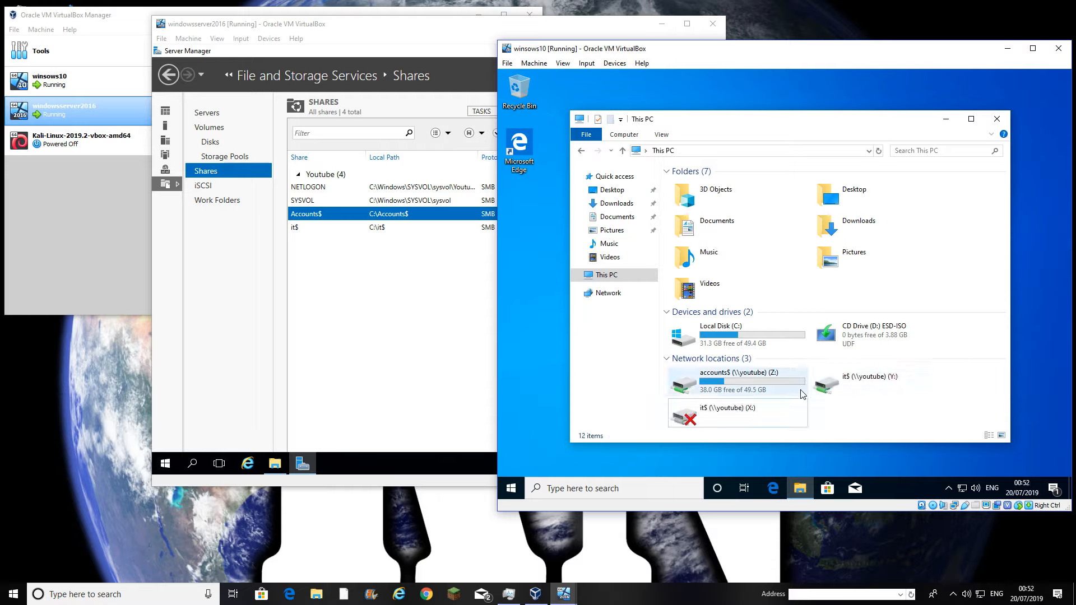
pyautogui.doubleClick(876, 377)
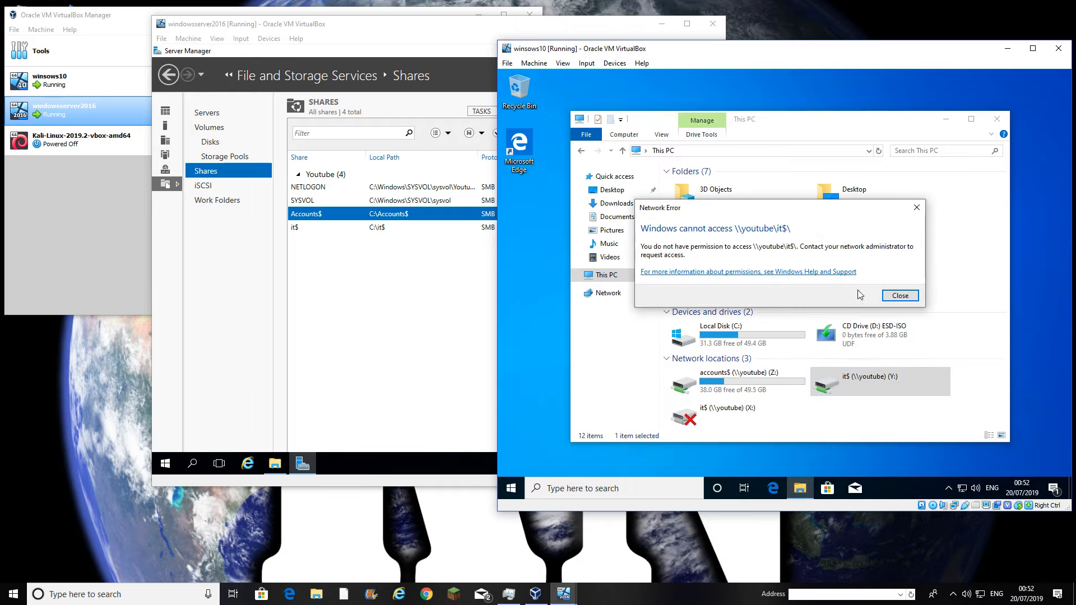
pyautogui.click(893, 296)
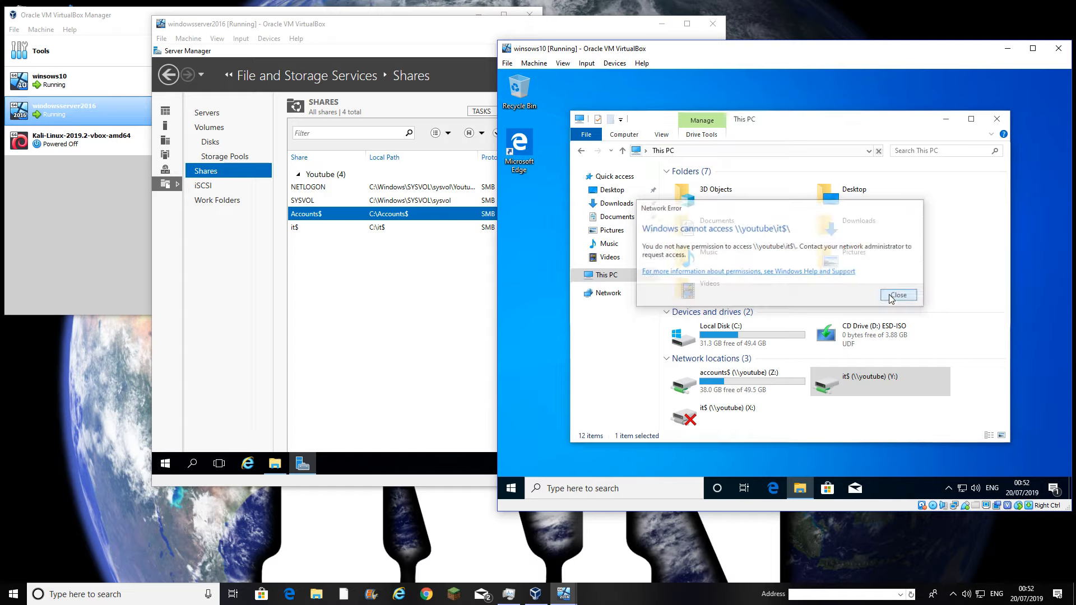
# - On the server, start a new SMB Share - Quick for C:\sales$ with the default name and settings, and open its permissions for customizing
pyautogui.click(498, 319)
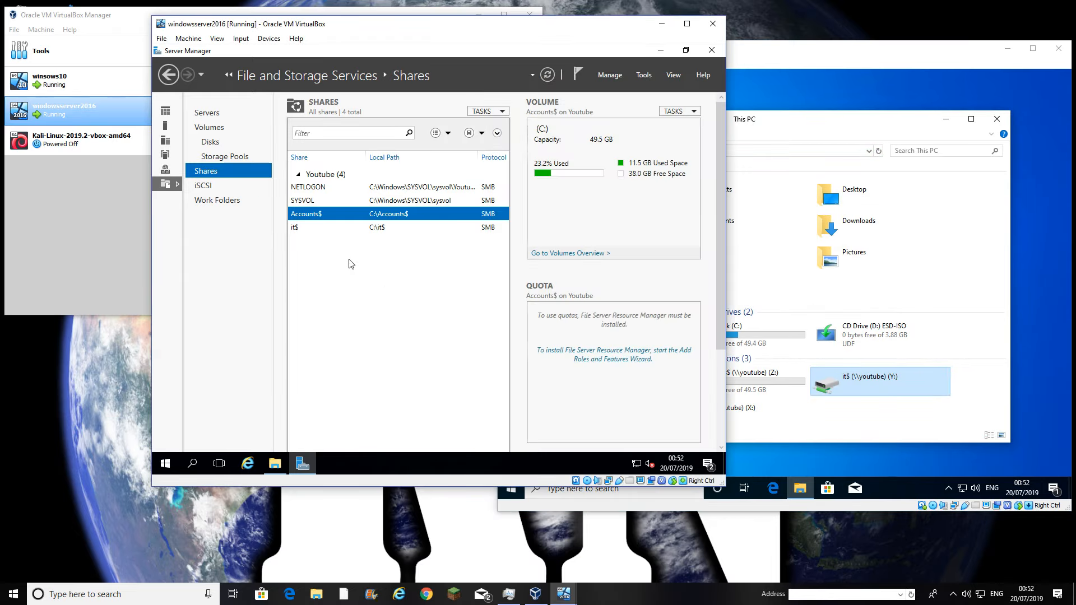
pyautogui.click(488, 111)
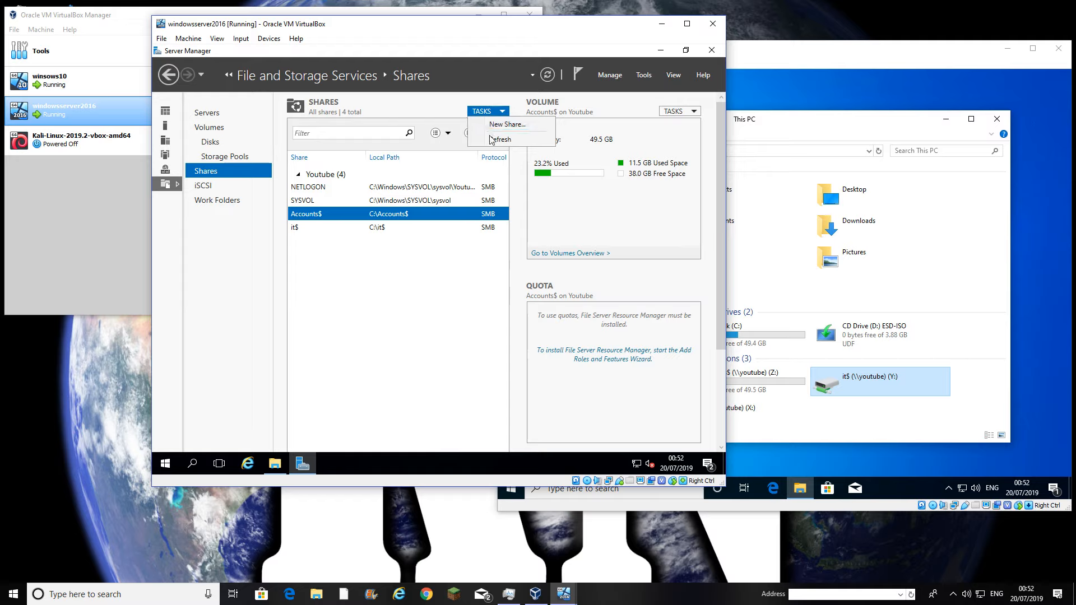
pyautogui.click(480, 135)
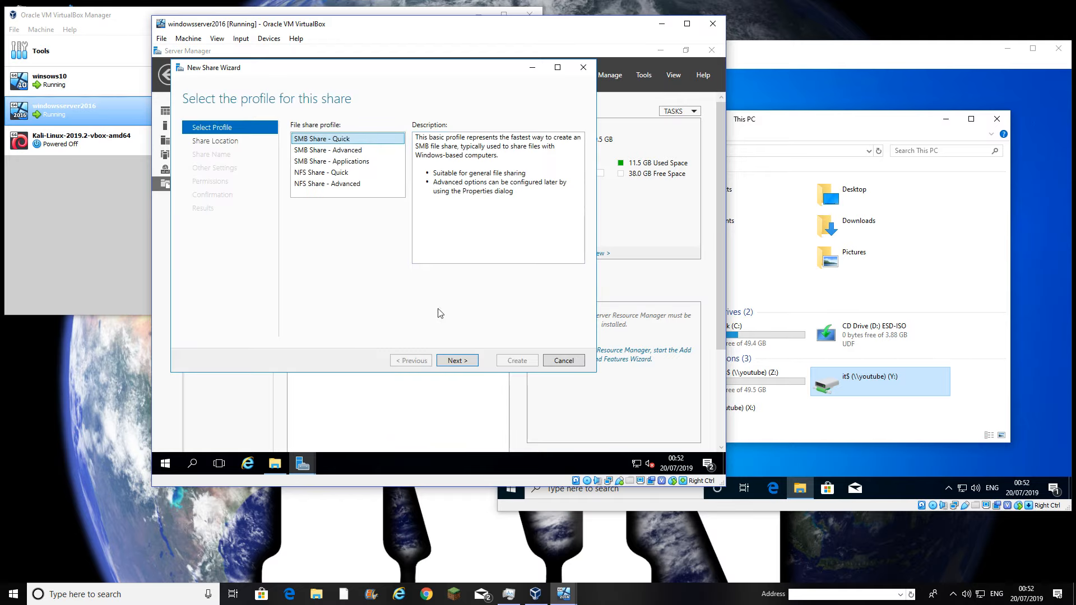
pyautogui.click(458, 361)
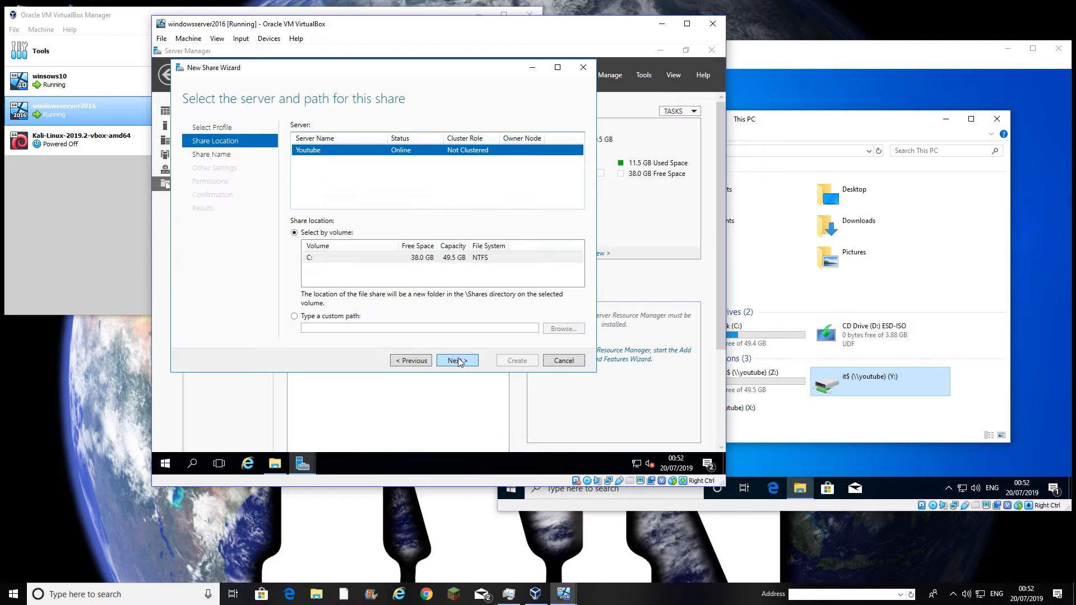
pyautogui.click(337, 318)
pyautogui.click(562, 329)
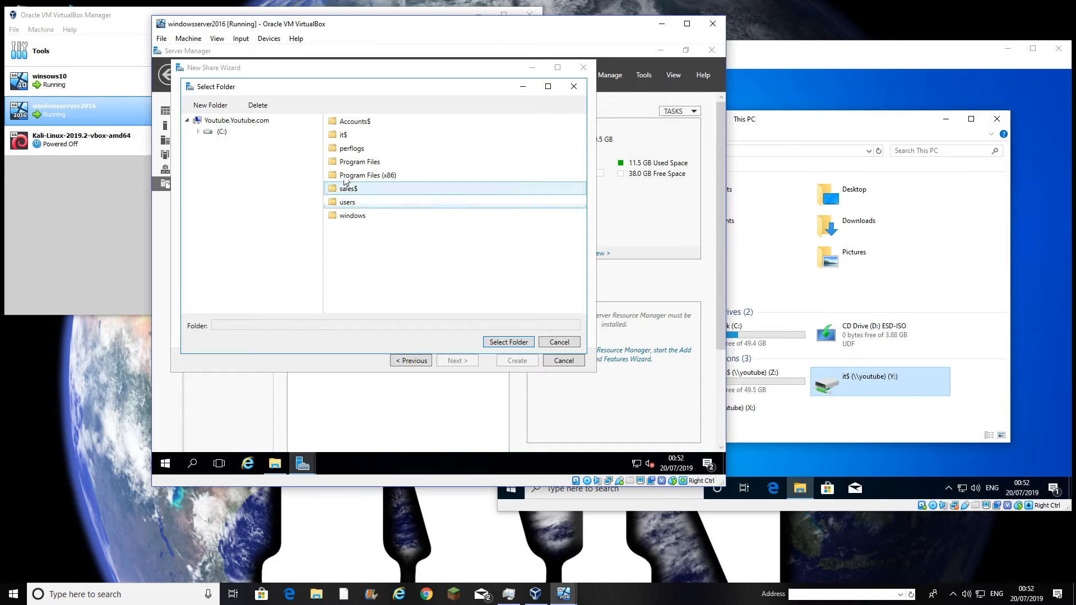
pyautogui.click(381, 189)
pyautogui.click(508, 343)
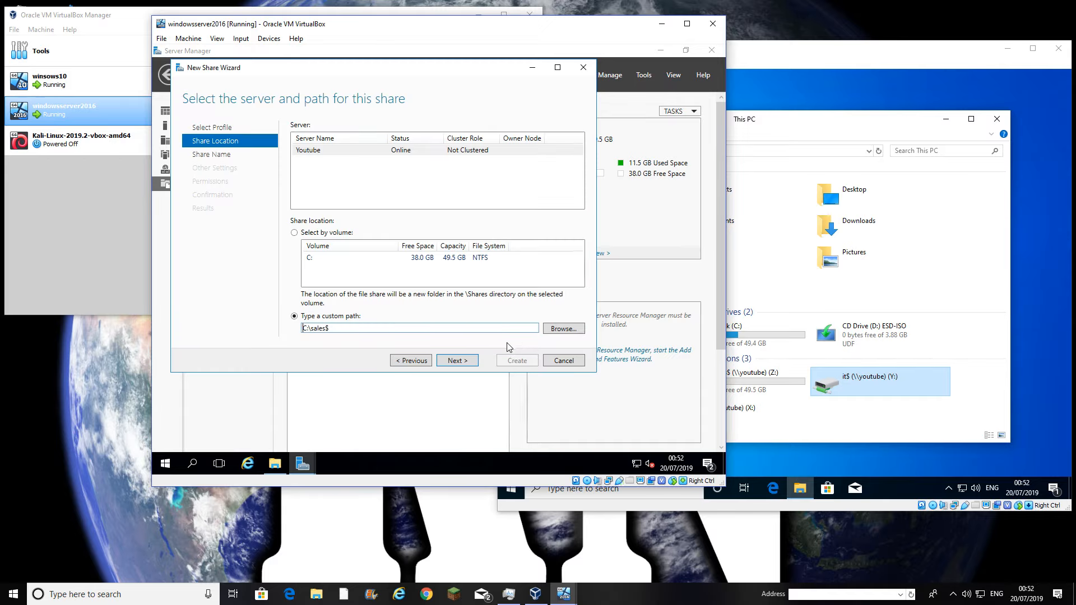
pyautogui.click(458, 361)
pyautogui.click(461, 362)
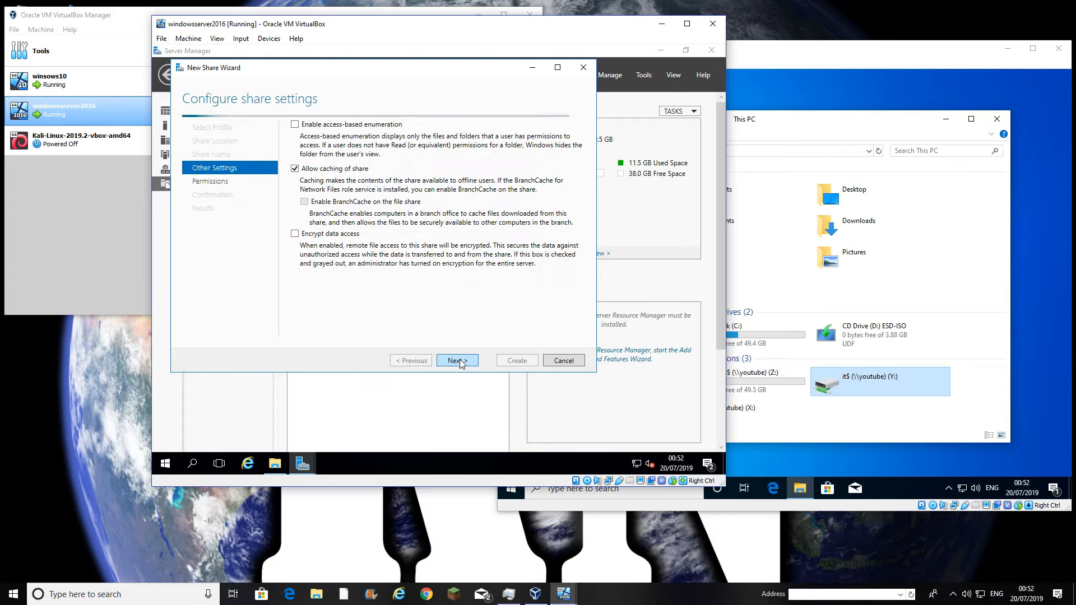
pyautogui.click(461, 362)
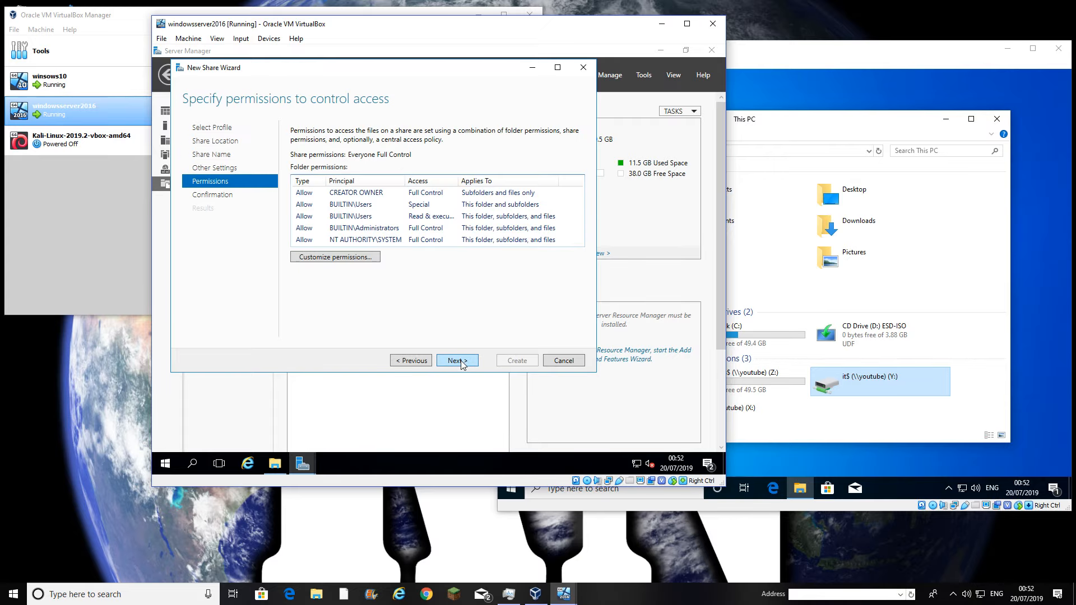
pyautogui.click(336, 257)
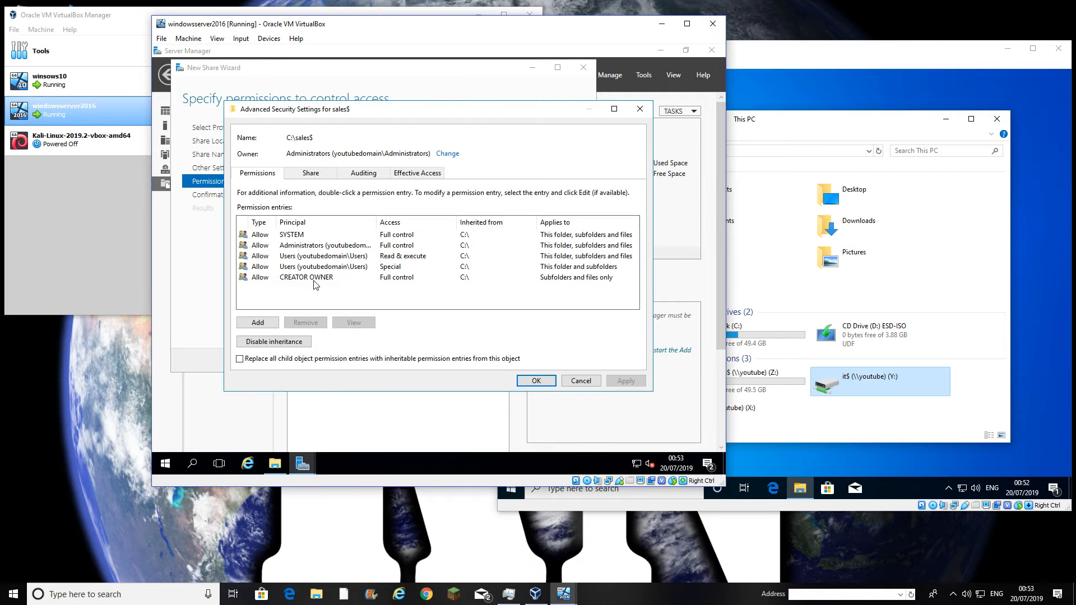
# - Disable inheritance on the sales$ folder, removing all inherited permissions, and add an entry allowing the Sales group full control
pyautogui.click(280, 342)
pyautogui.click(379, 269)
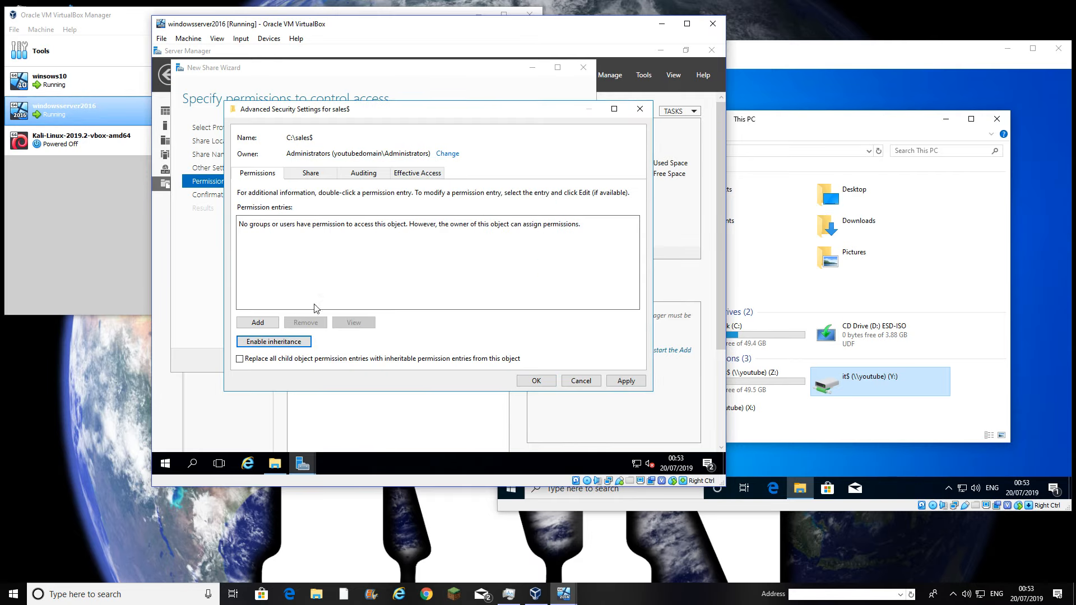
pyautogui.click(274, 323)
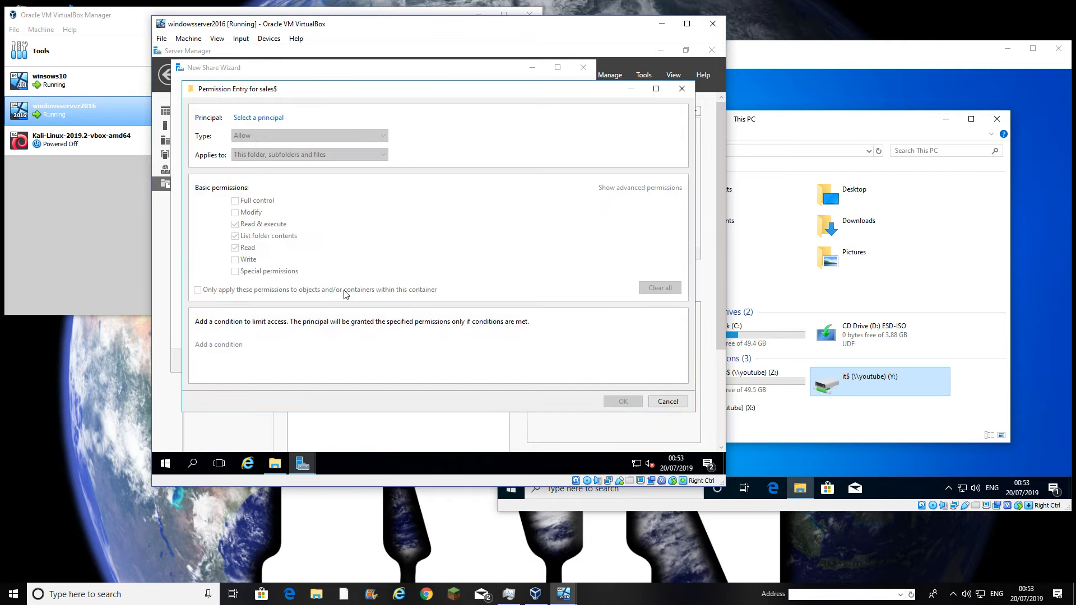
pyautogui.click(261, 117)
pyautogui.write('sales')
pyautogui.click(403, 188)
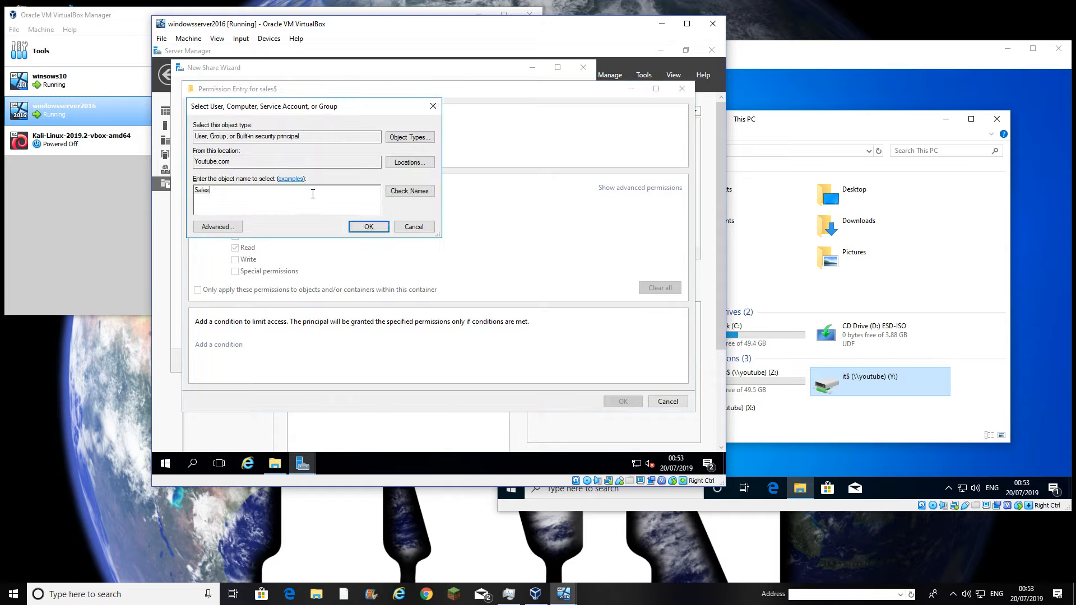
pyautogui.click(368, 227)
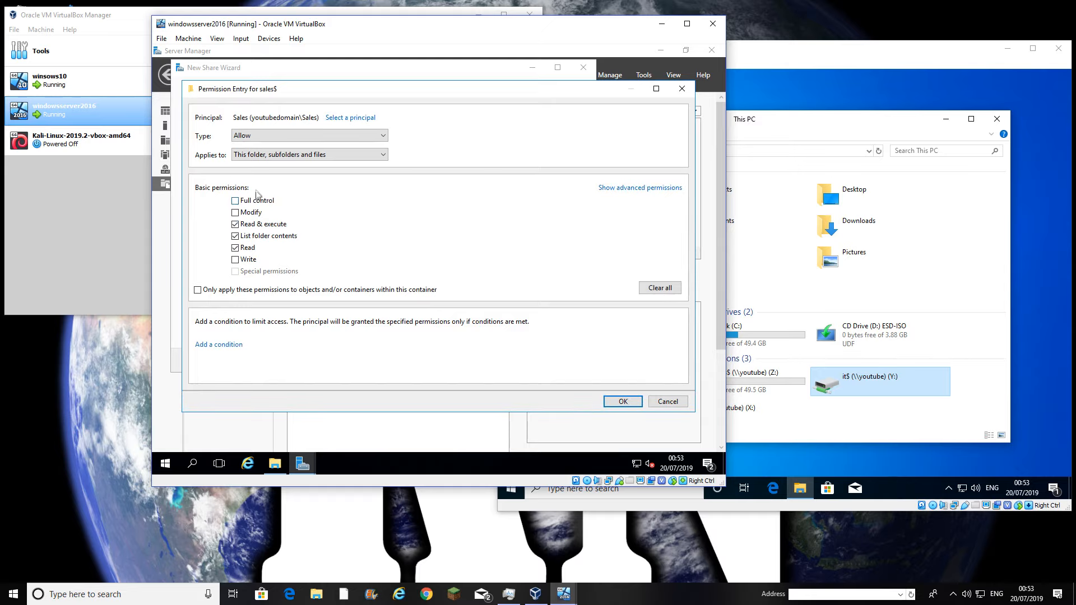
pyautogui.click(255, 202)
pyautogui.click(622, 401)
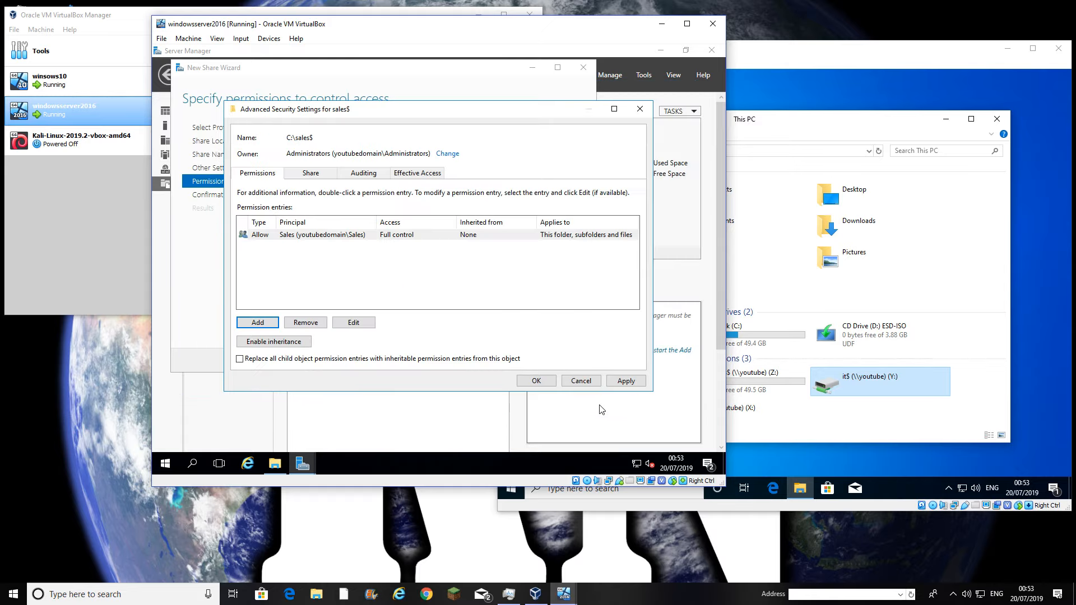
# - Add a permission entry that allows Domain Admins full control of the sales$ folder, subfolders and files
pyautogui.click(258, 323)
pyautogui.click(249, 120)
pyautogui.write('domain')
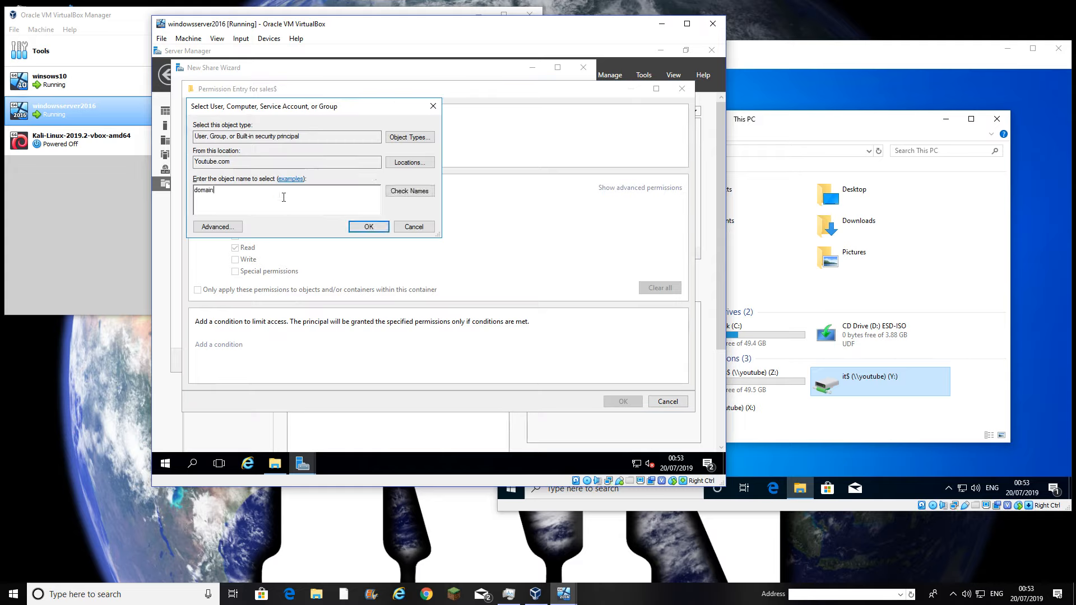
pyautogui.click(392, 191)
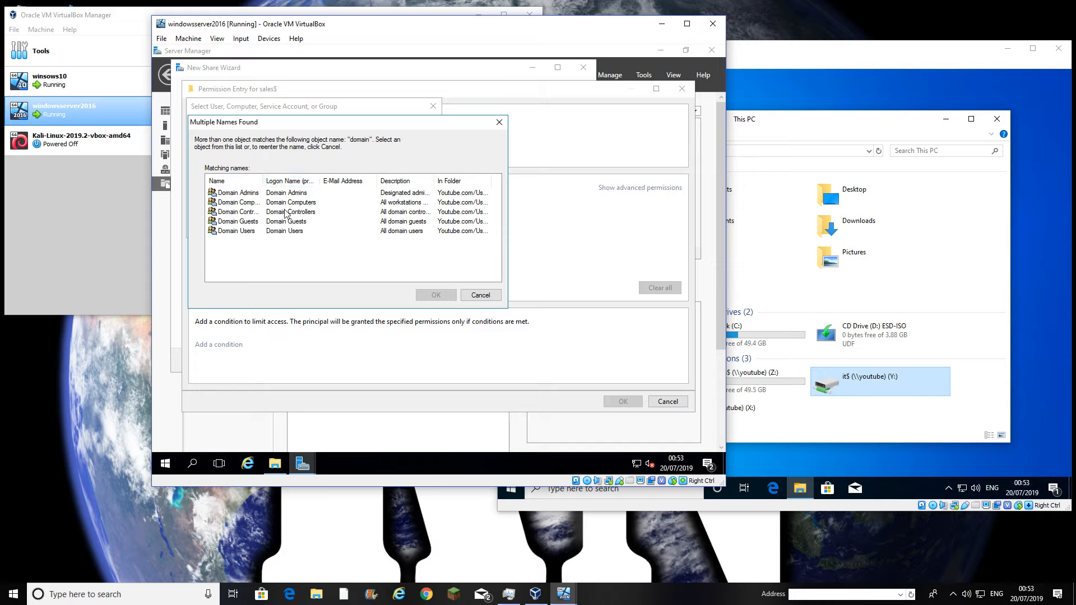
pyautogui.click(286, 232)
pyautogui.doubleClick(288, 193)
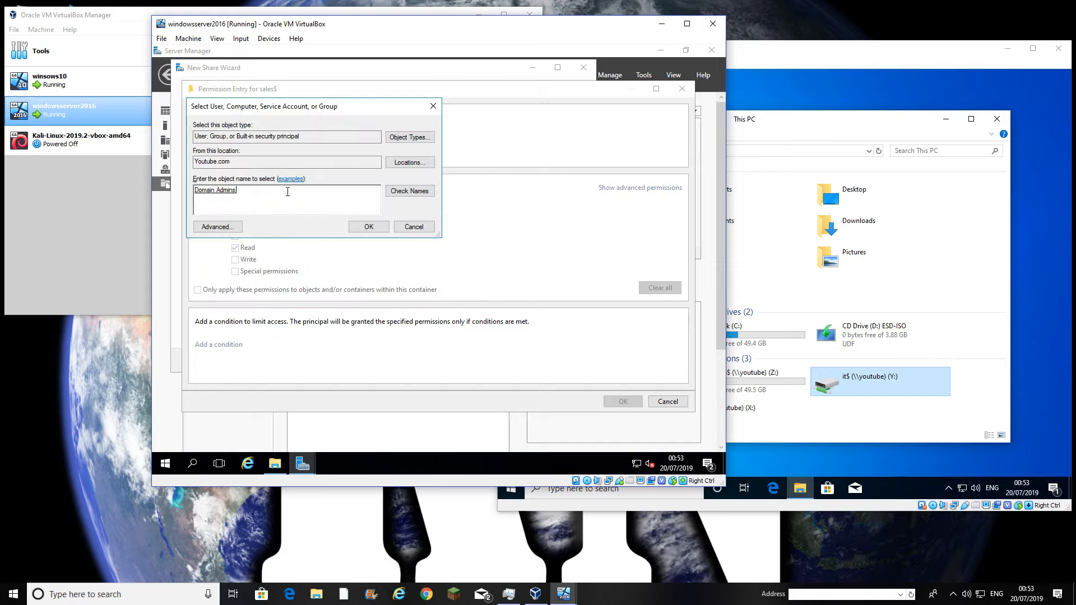
pyautogui.click(359, 227)
pyautogui.click(273, 205)
pyautogui.click(622, 402)
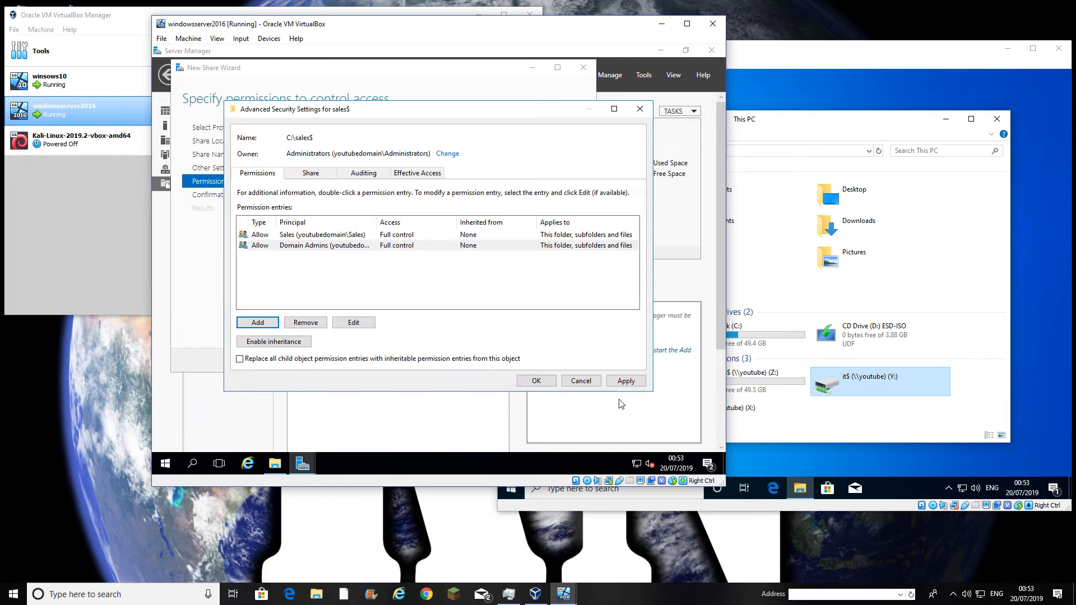
# - Apply the customized permissions, create the sales$ share with the confirmed settings and close the wizard
pyautogui.click(625, 379)
pyautogui.click(537, 381)
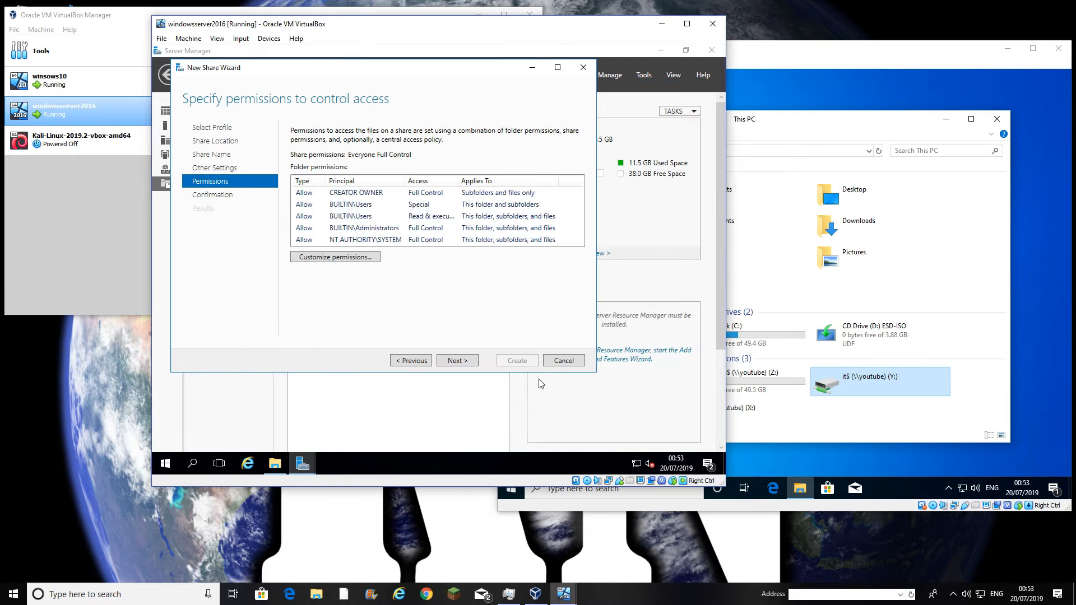
pyautogui.click(457, 361)
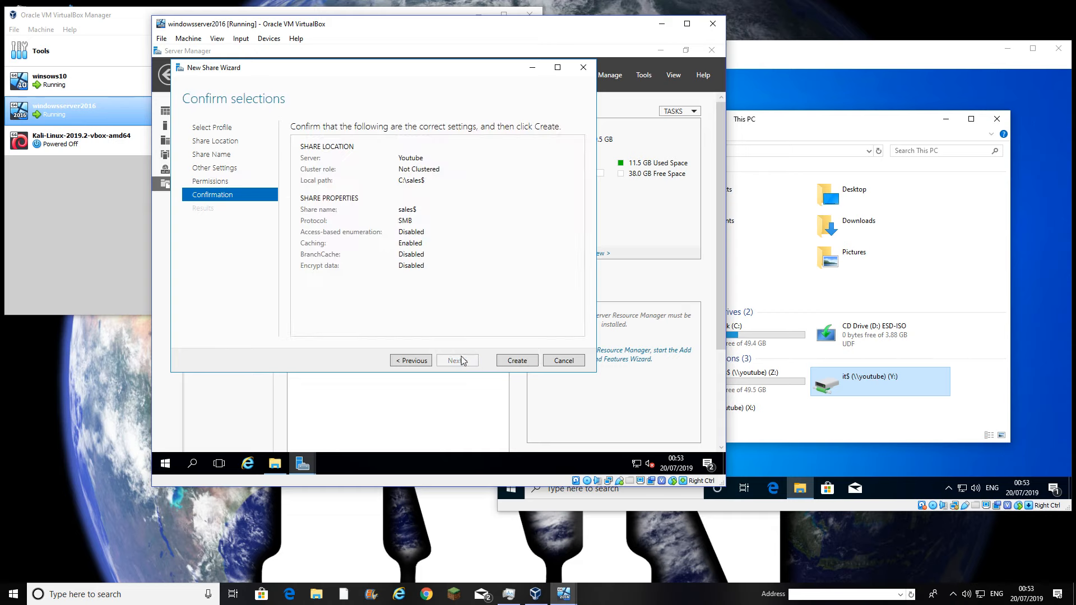
pyautogui.click(517, 361)
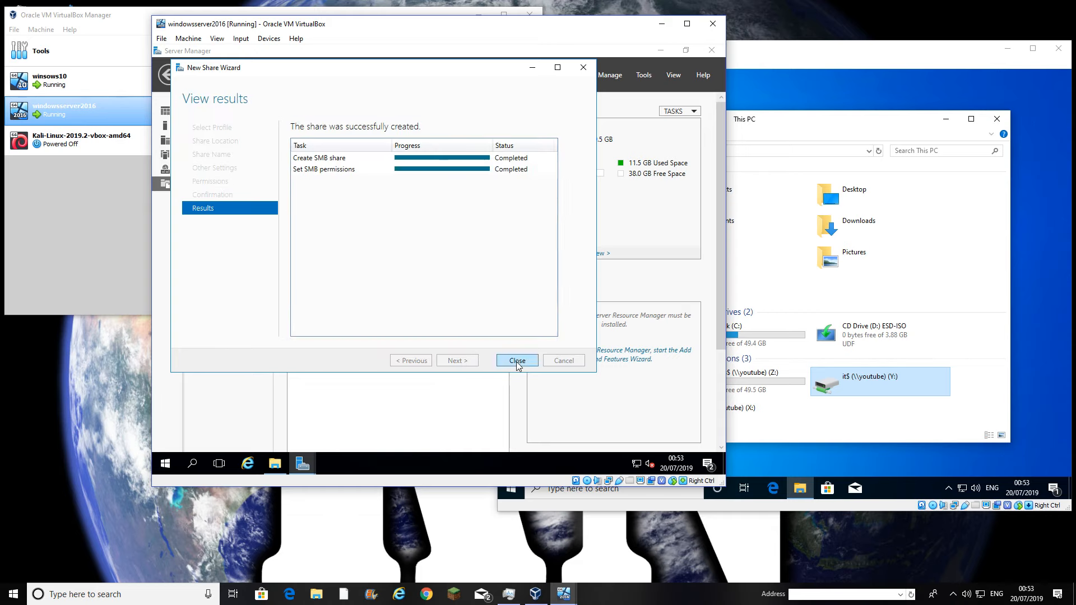
pyautogui.click(524, 364)
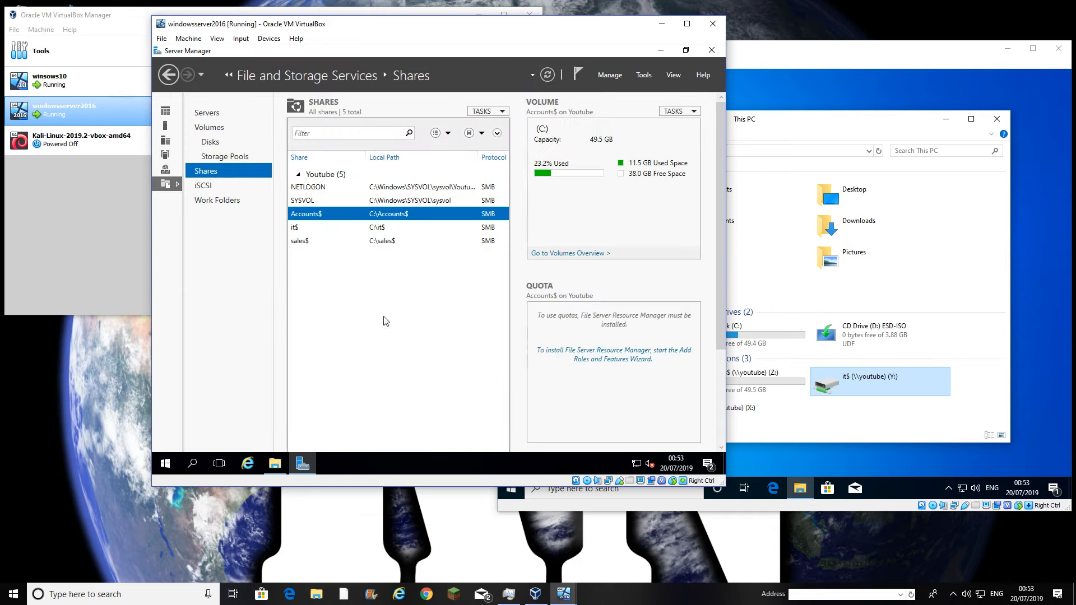
# - On the Windows 10 machine, map \\youtube\sales$ as network drive X: with reconnection at sign-in
pyautogui.rightClick(371, 297)
pyautogui.click(733, 413)
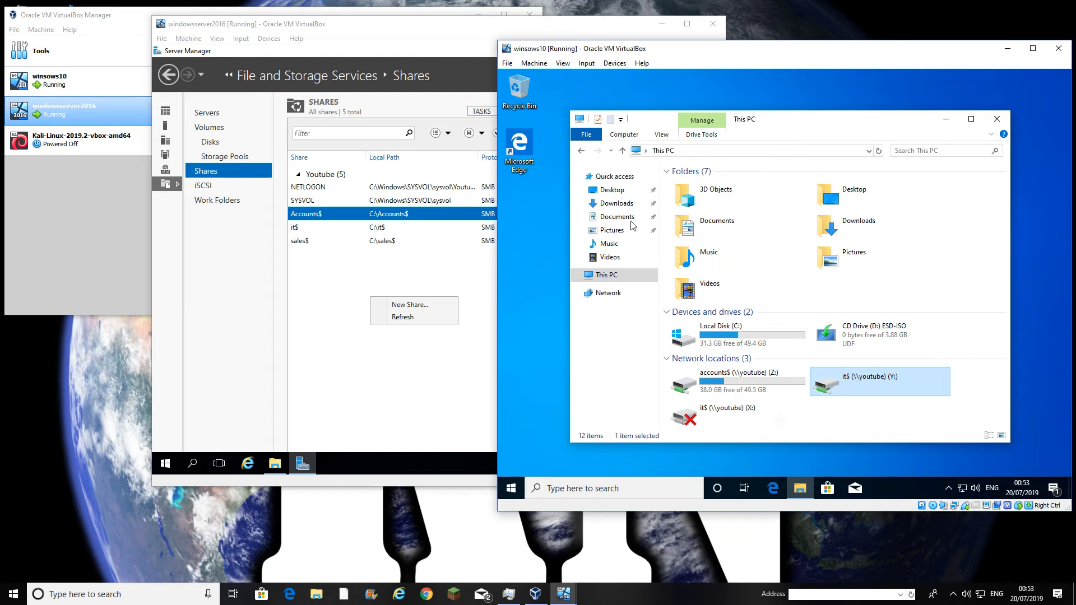
pyautogui.click(615, 138)
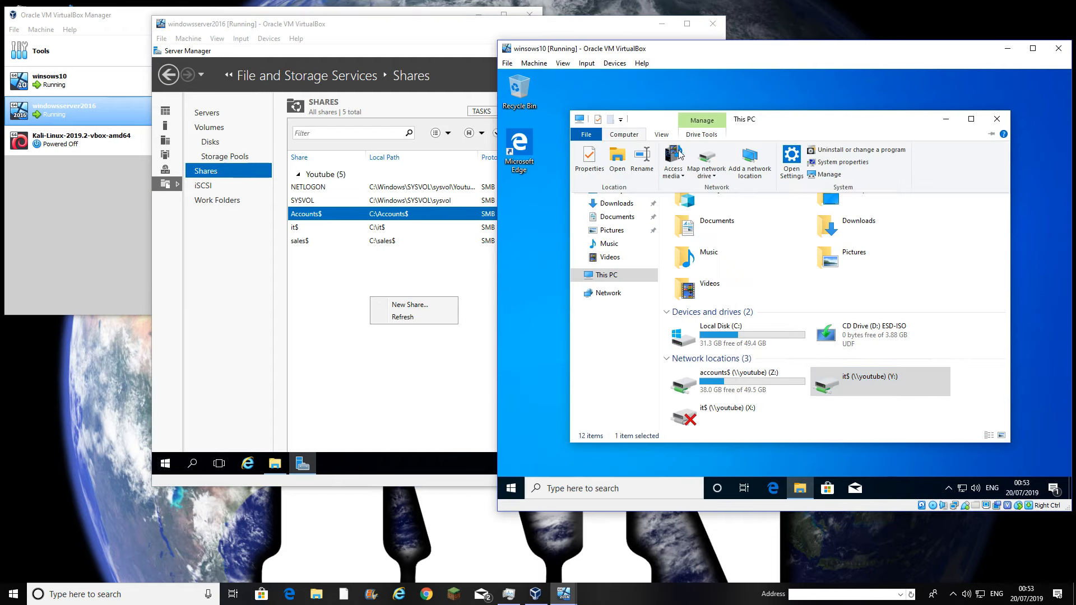
pyautogui.click(707, 167)
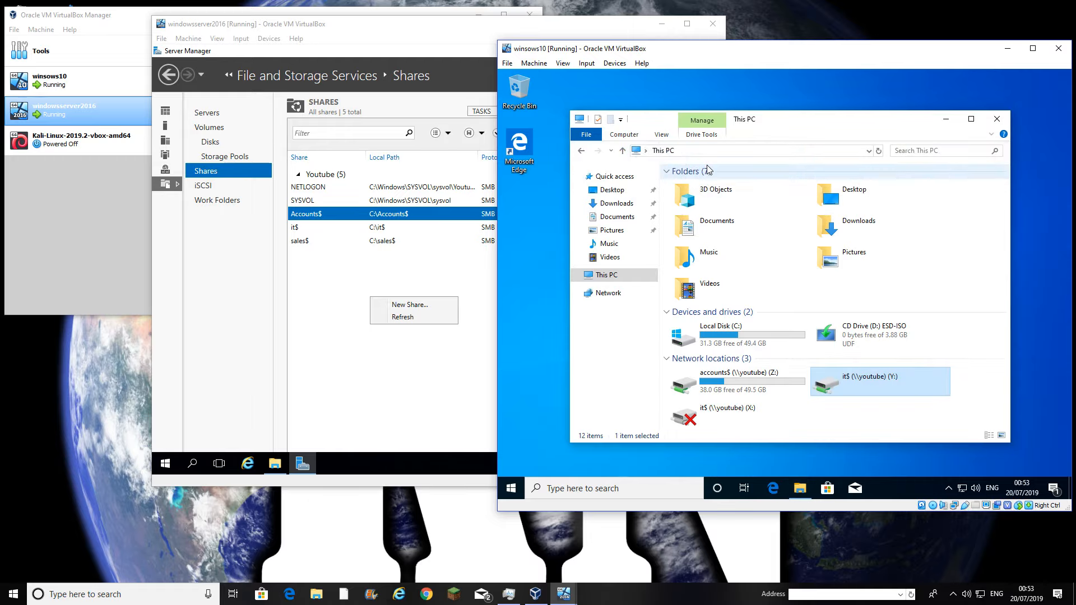
pyautogui.click(624, 134)
pyautogui.click(708, 163)
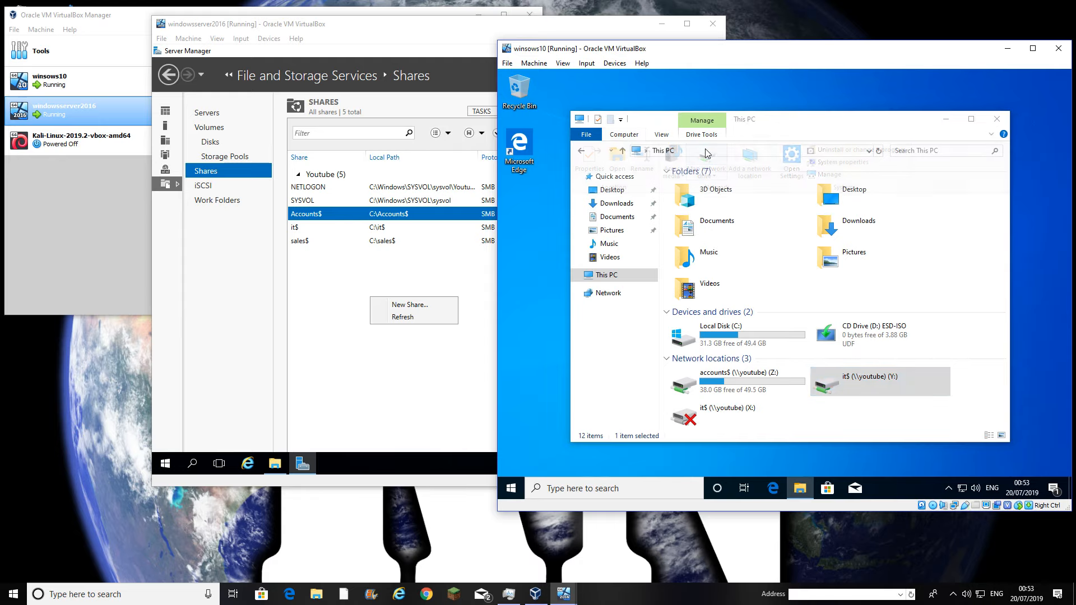
pyautogui.click(630, 137)
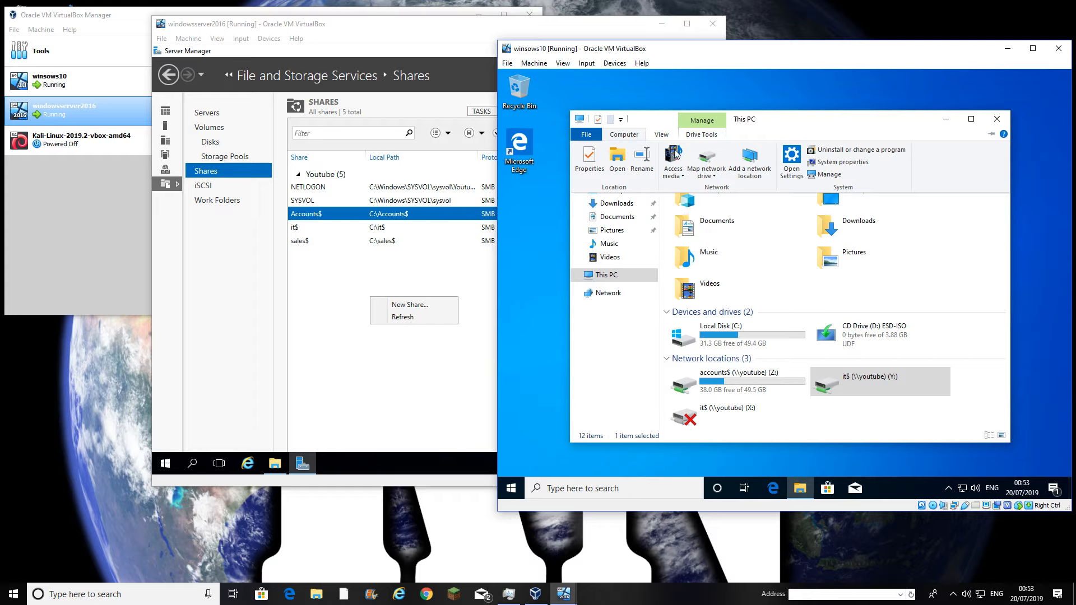
pyautogui.click(706, 161)
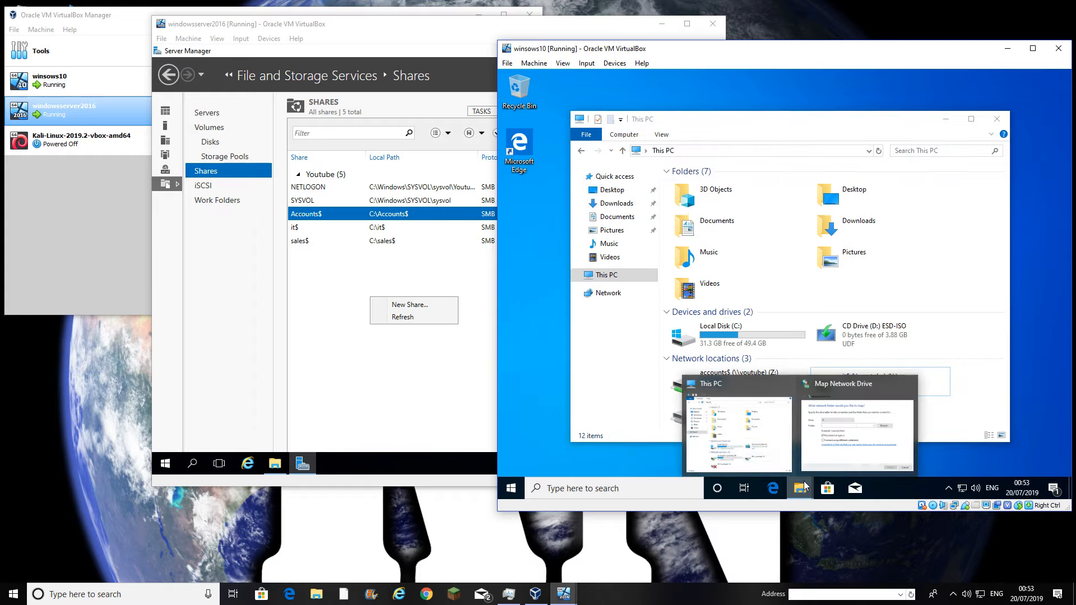
pyautogui.click(830, 442)
pyautogui.write('\\\\youtube\\sales$')
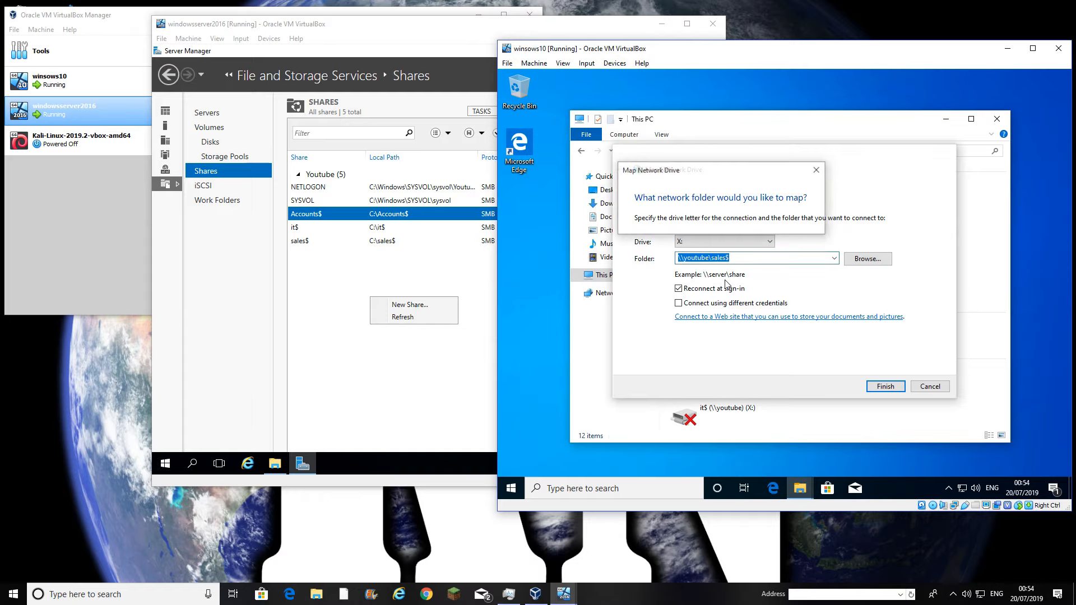
pyautogui.press('Return')
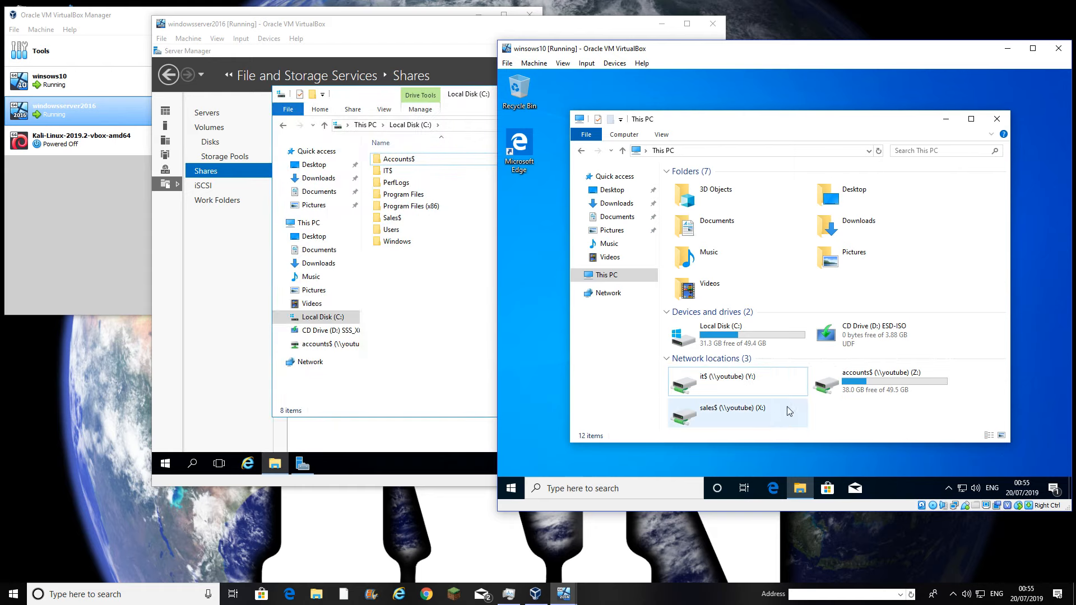
# - Try to open the mapped sales$ drive X:, then dismiss the dialog and close File Explorer
pyautogui.click(750, 409)
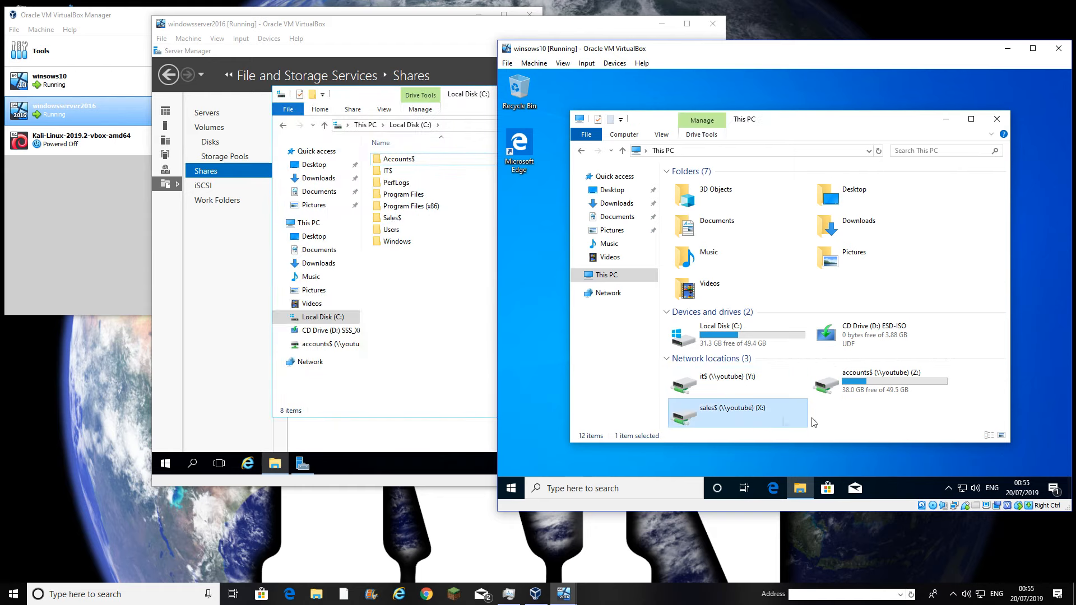
pyautogui.doubleClick(748, 415)
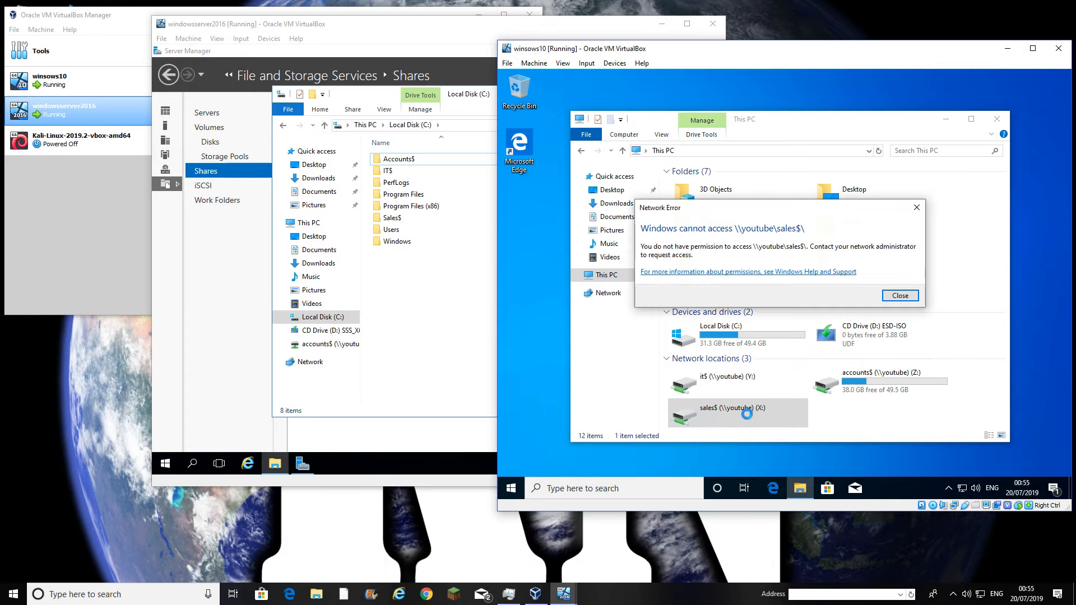
pyautogui.click(901, 295)
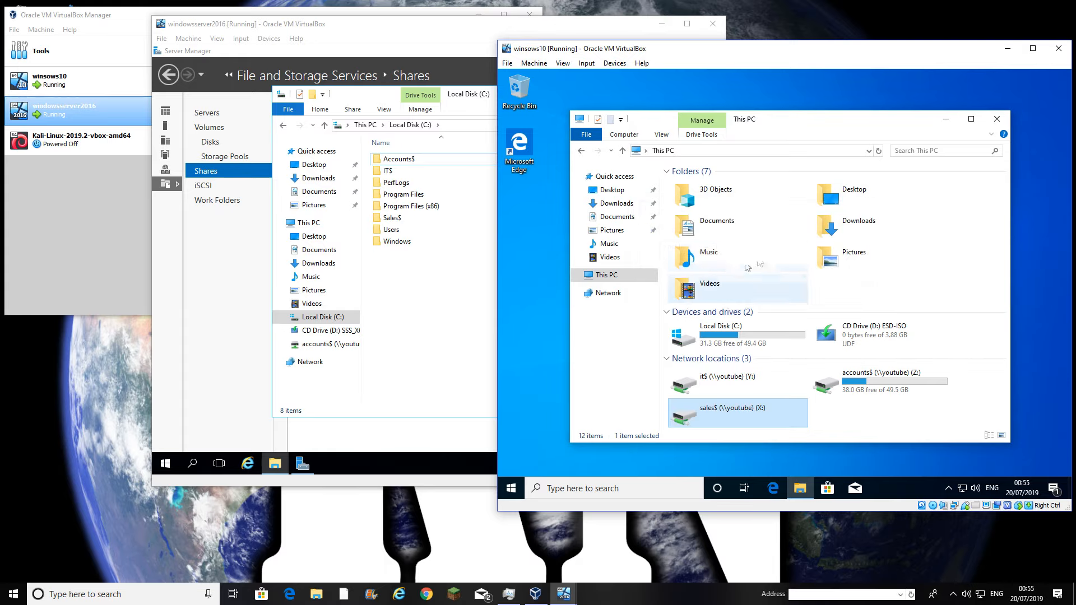
pyautogui.click(997, 119)
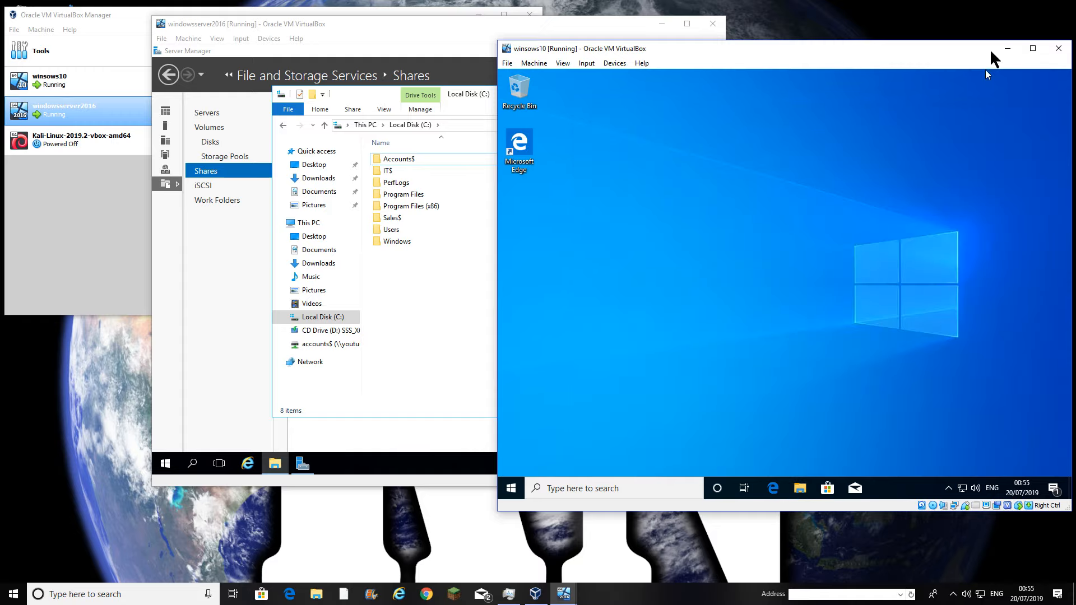
# - On the server, minimize the Local Disk (C:) window, show the Server Manager Dashboard and return to the Windows 10 machine
pyautogui.moveTo(889, 56); pyautogui.dragTo(927, 76)
pyautogui.click(451, 312)
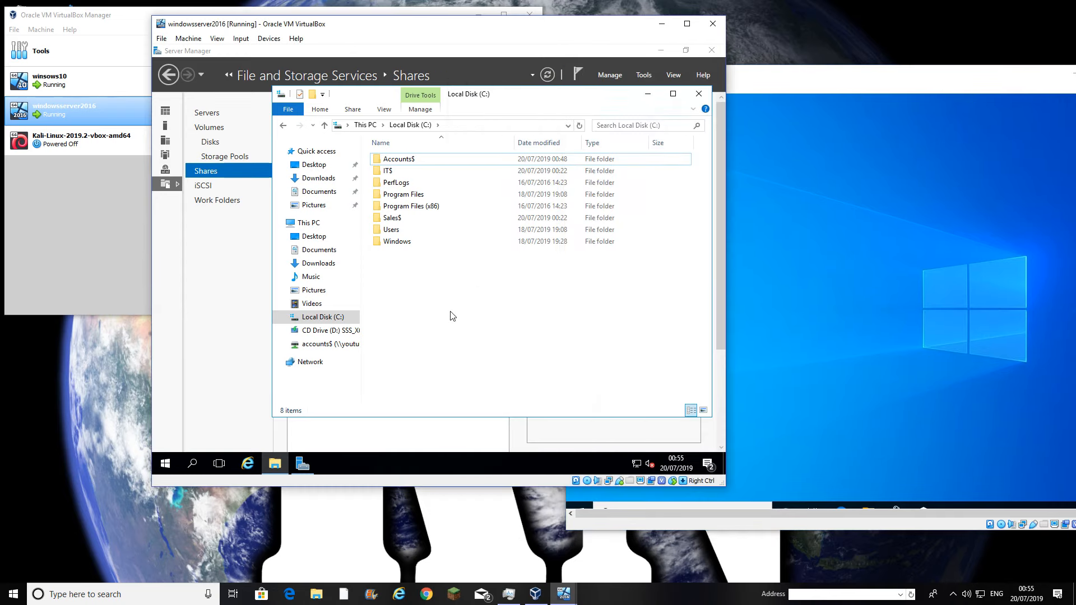
pyautogui.click(648, 94)
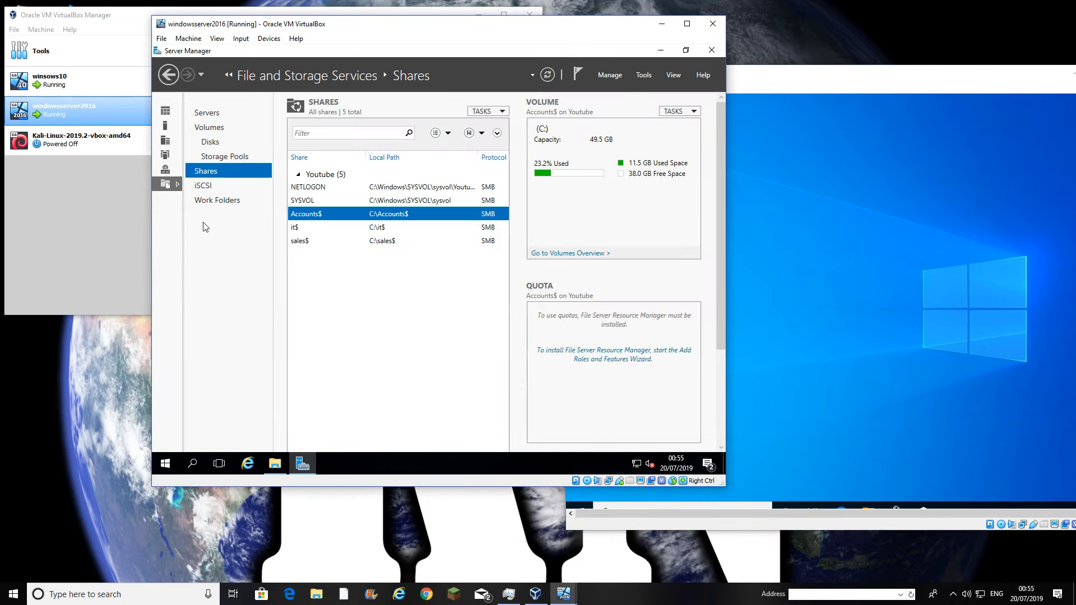
pyautogui.click(166, 111)
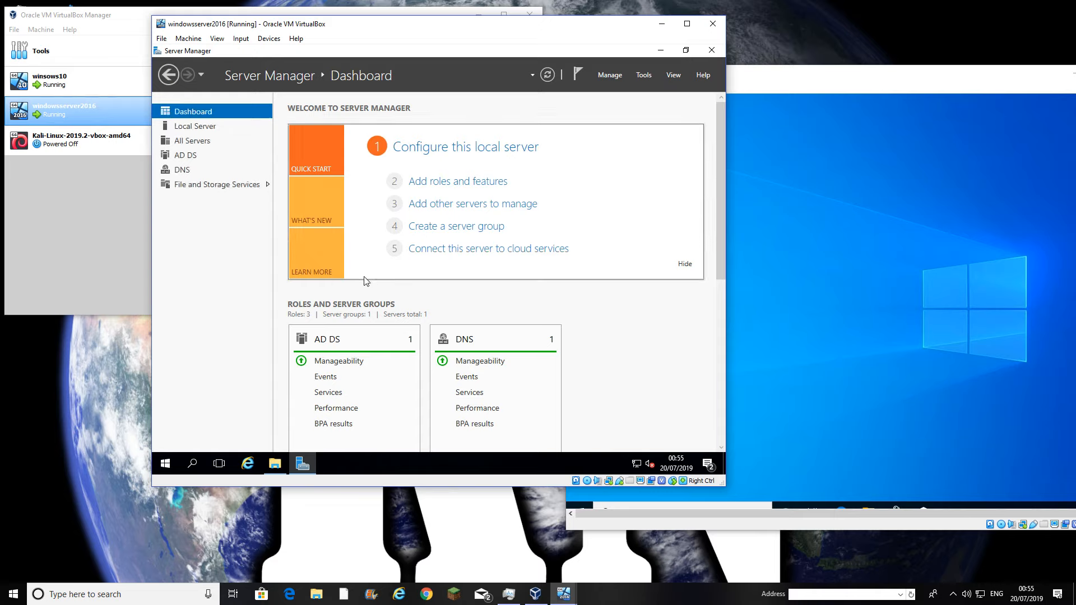
pyautogui.click(788, 369)
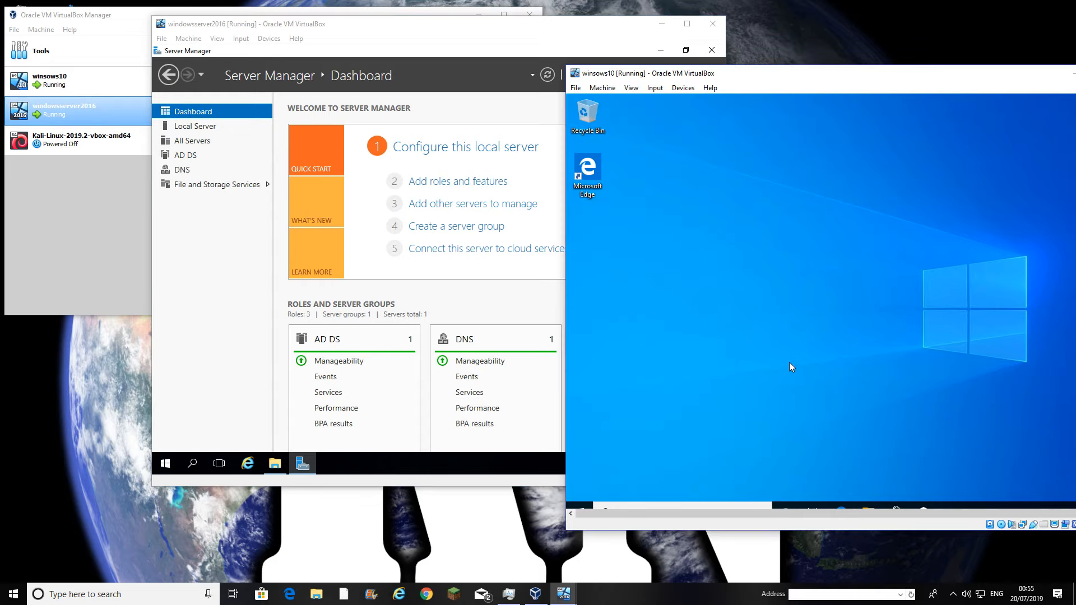